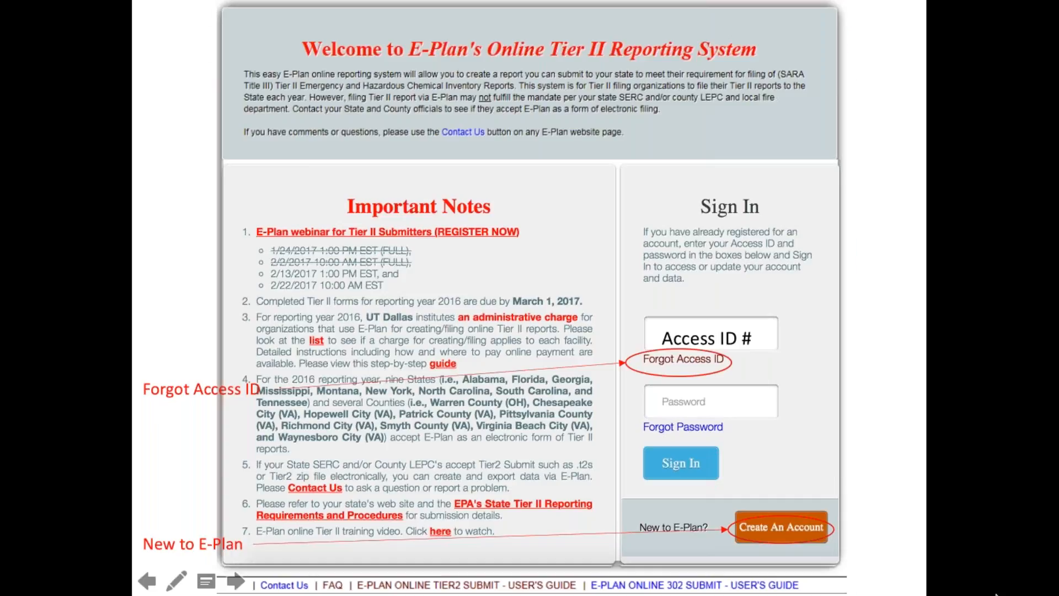
# - Advance from the welcome page to the Filing Submission Management page
pyautogui.press('Right')
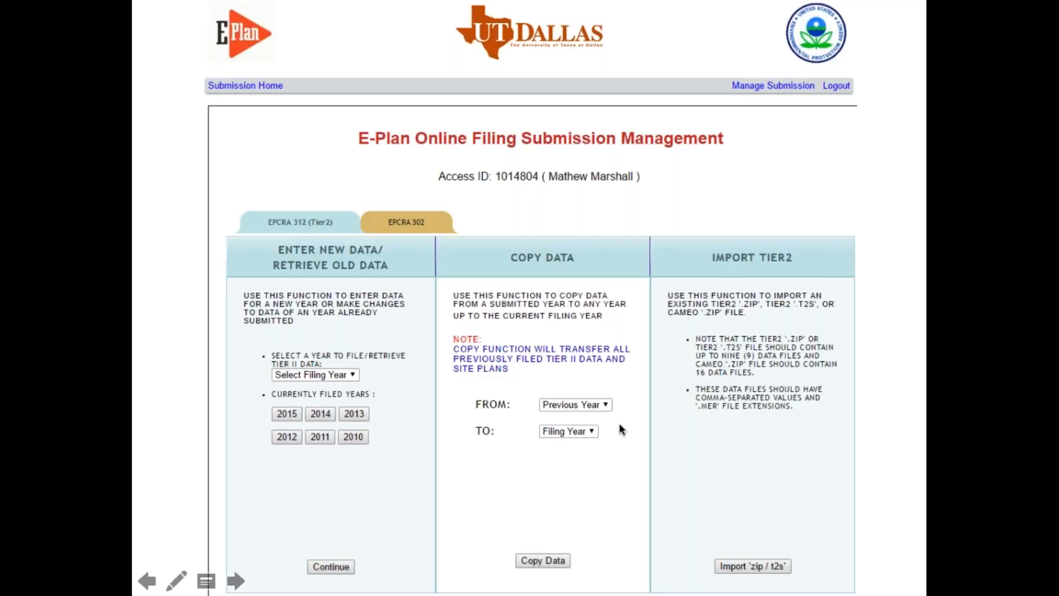
# - Open the FROM Previous Year list and continue to the 2016 Online Filing Home facility list
pyautogui.click(598, 406)
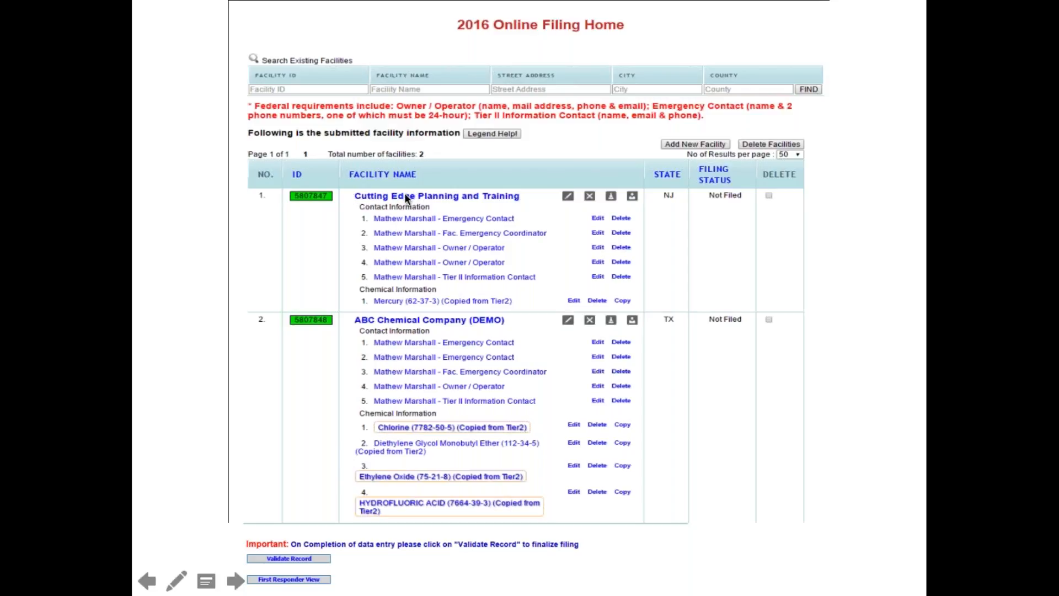
# - Open ABC Chemical Company (DEMO)'s facility record and show its coordinates on the Validate Lat/Long map
pyautogui.click(468, 323)
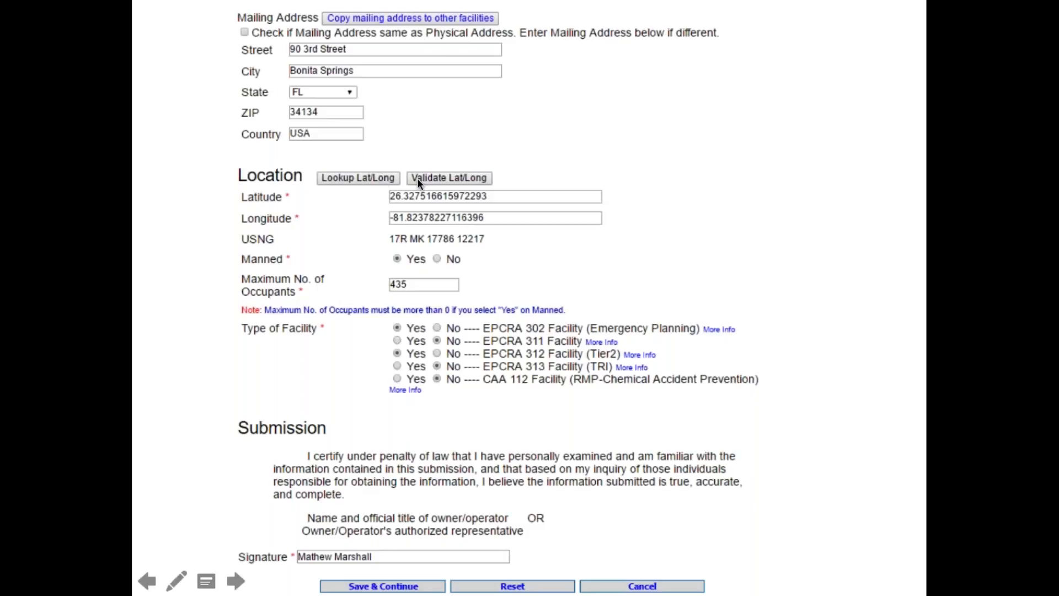
pyautogui.click(474, 178)
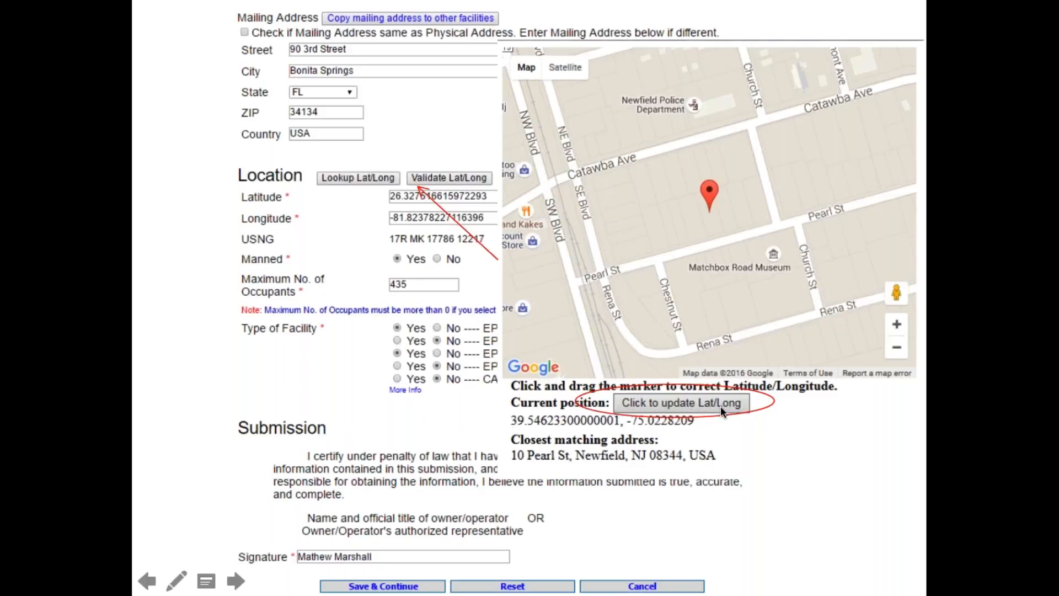
# - Close and reopen the Lat/Long map, then go to Facility Identification showing NAICS 611519
pyautogui.click(420, 179)
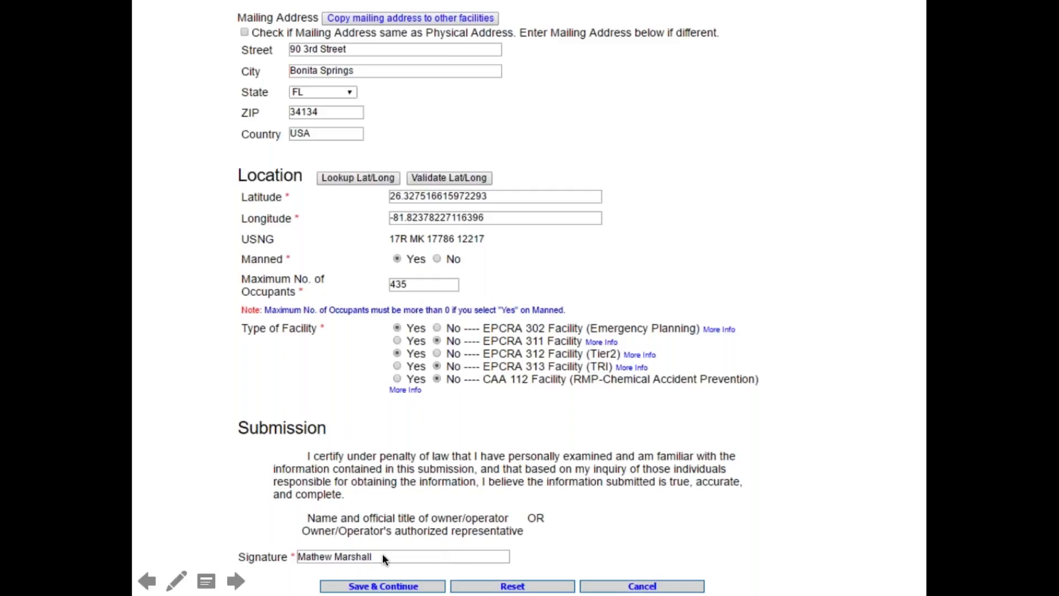
pyautogui.click(433, 481)
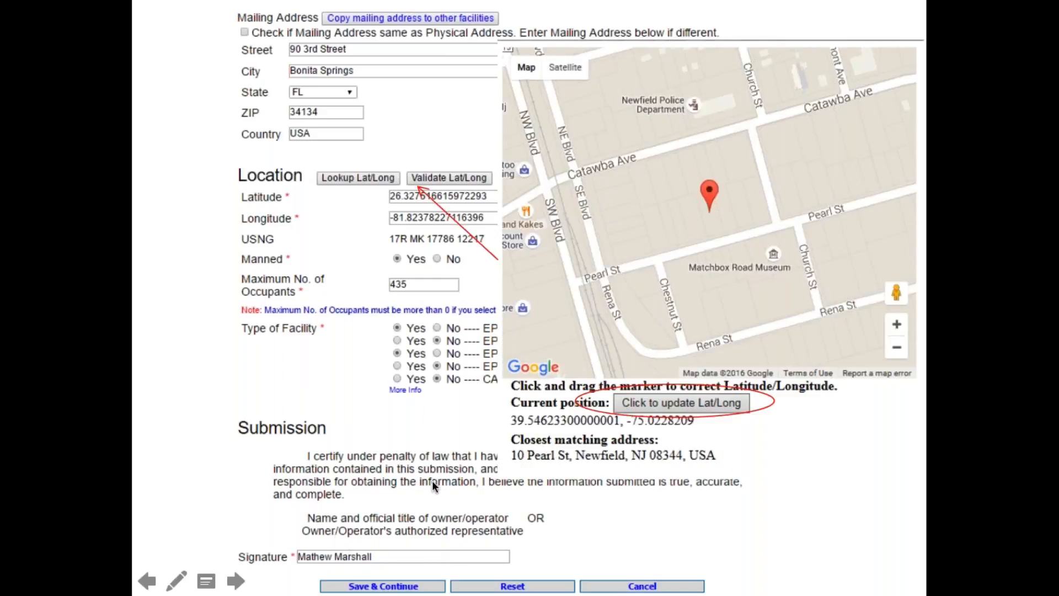
pyautogui.click(432, 482)
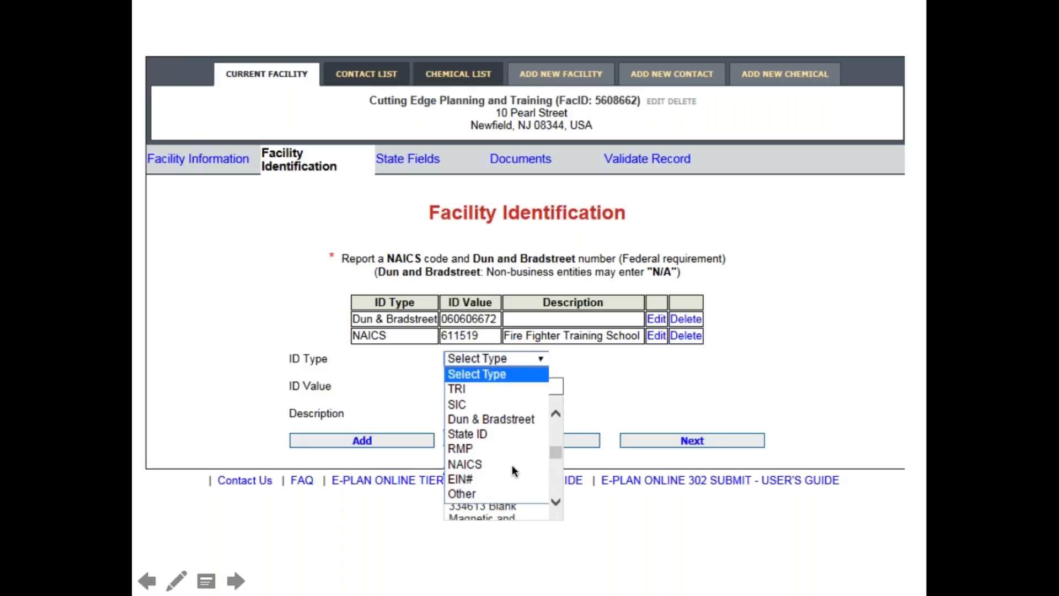
# - Choose NAICS as the ID type and continue to the Document Upload page with three files
pyautogui.click(513, 467)
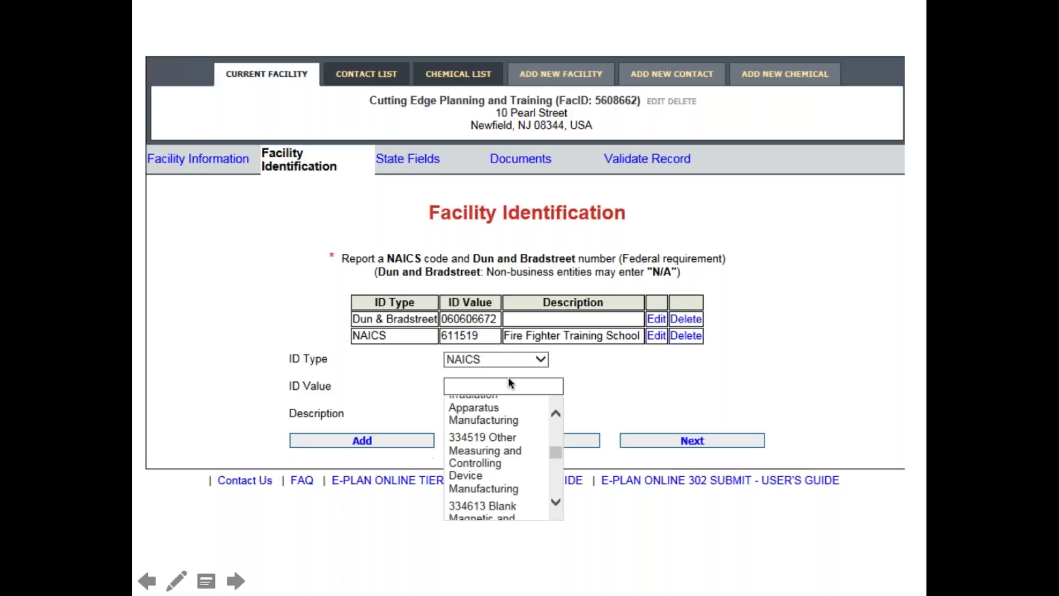
pyautogui.click(511, 360)
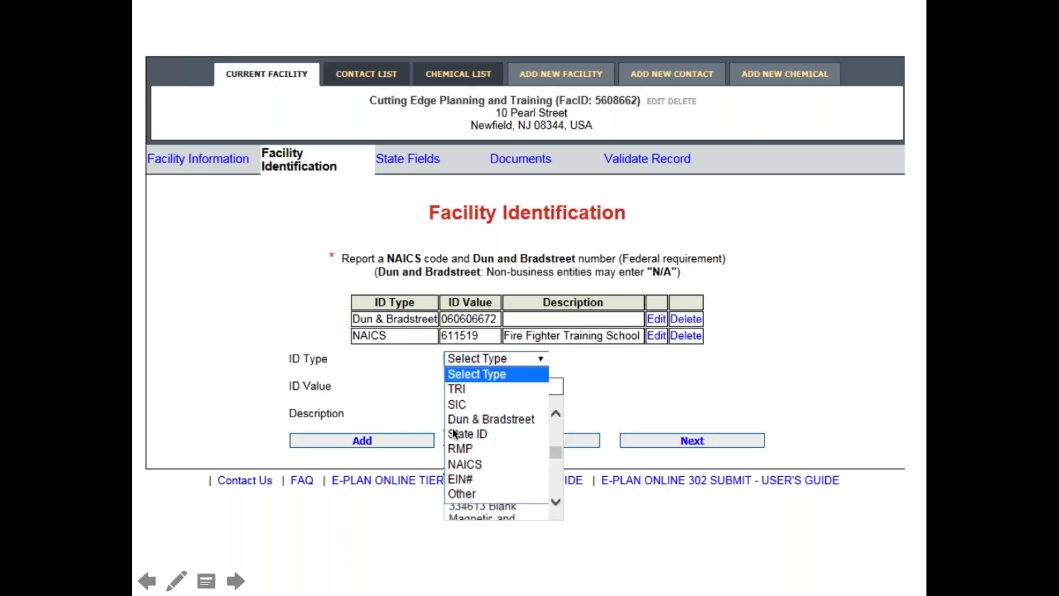
pyautogui.click(558, 388)
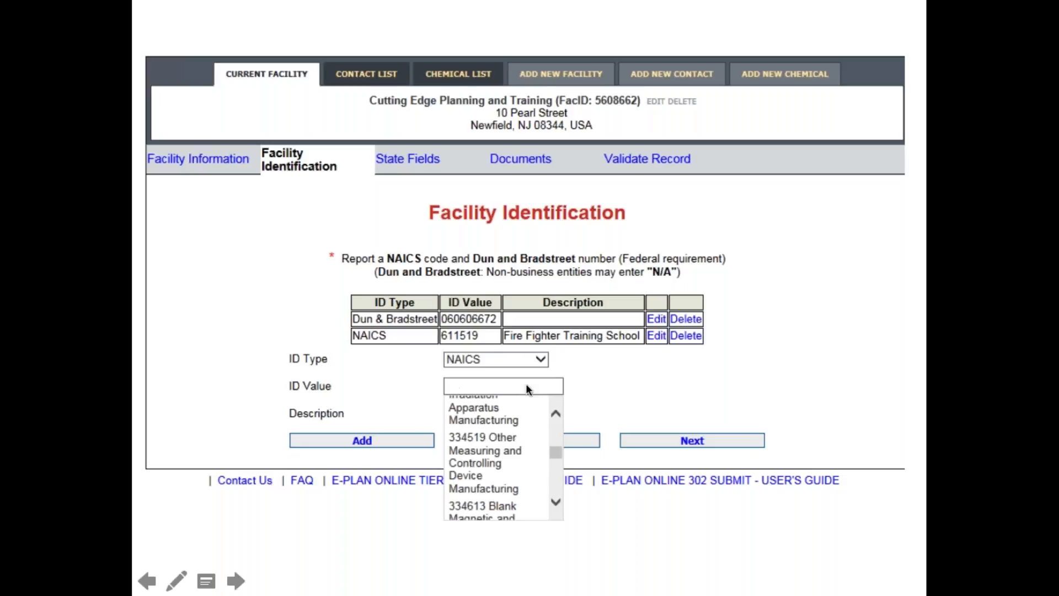
pyautogui.click(497, 388)
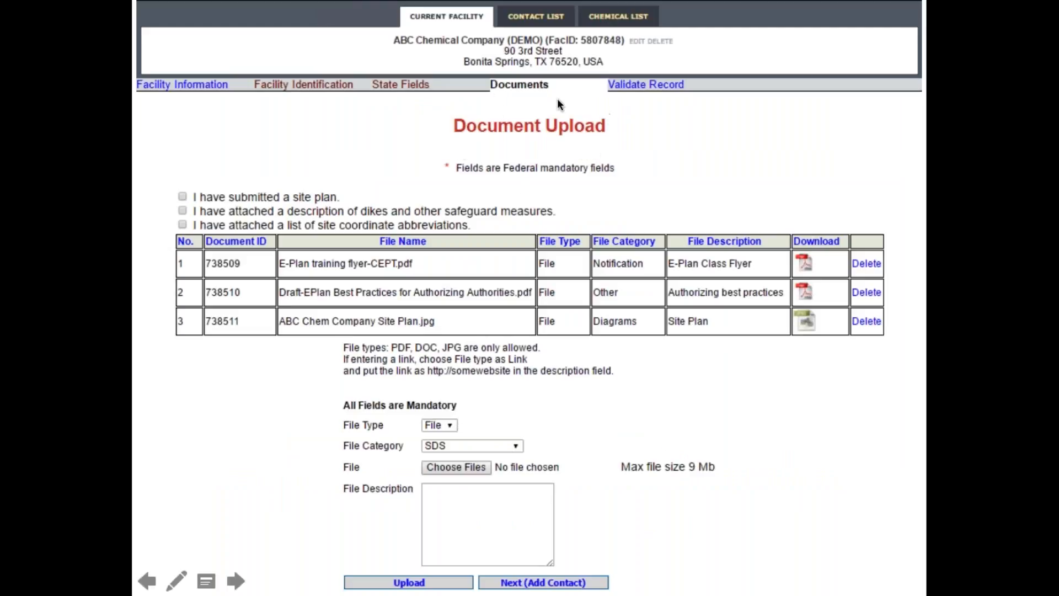
# - Continue from the Documents tab to a blank Add/Edit Contact form
pyautogui.click(473, 257)
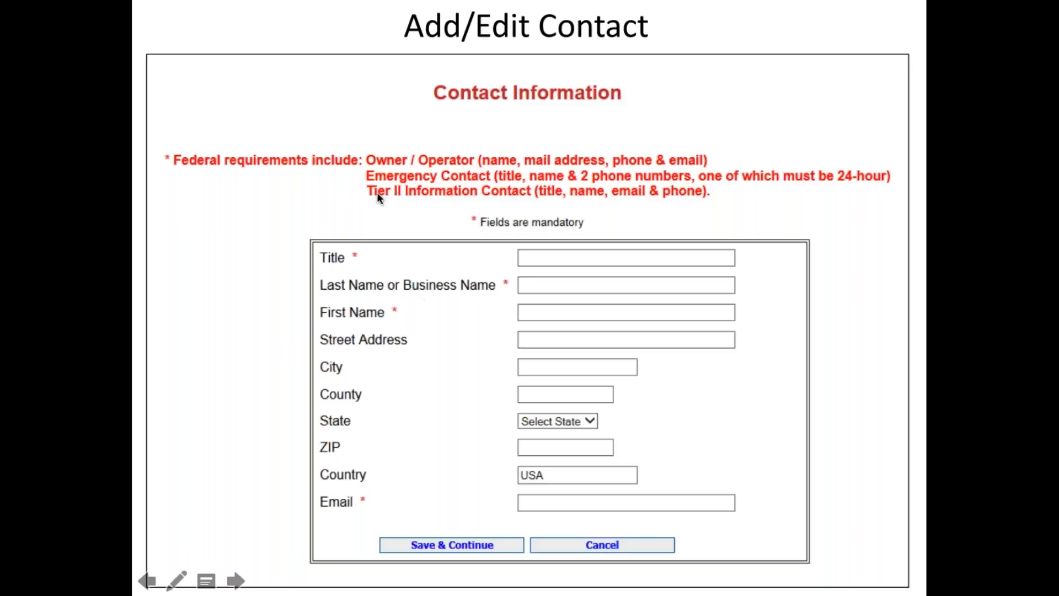
# - Save the contact and reach Chlorine's Storage Locations, listing the Building 3 cylinder
pyautogui.click(455, 238)
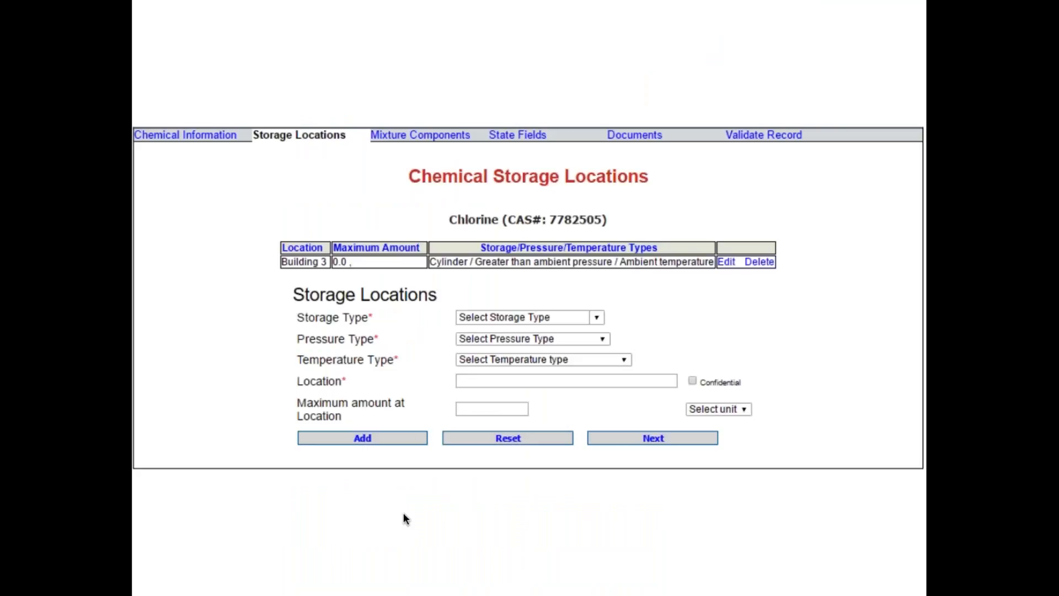
pyautogui.press('Right')
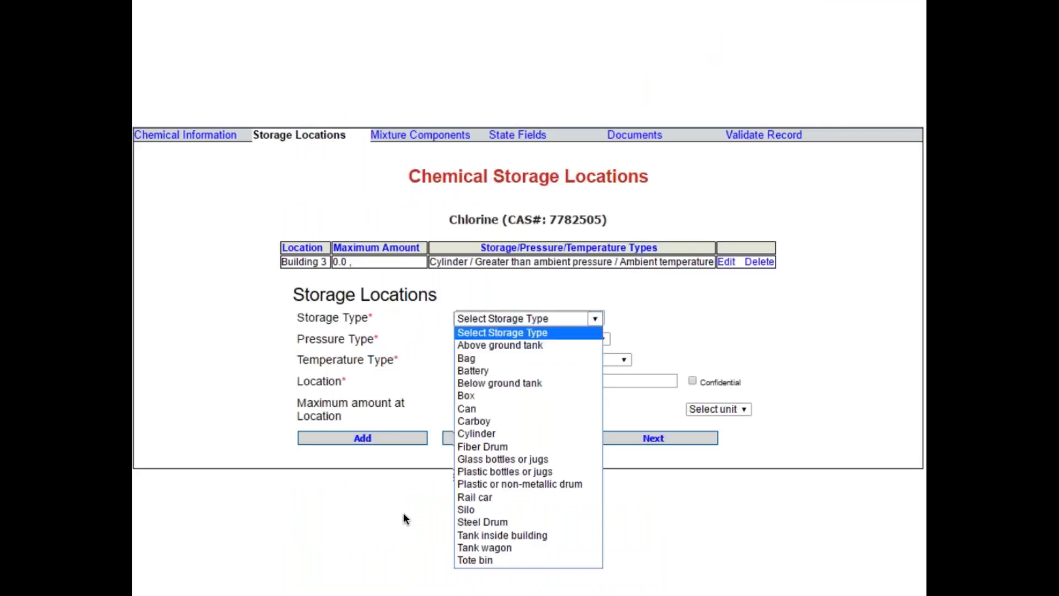
pyautogui.press('Right')
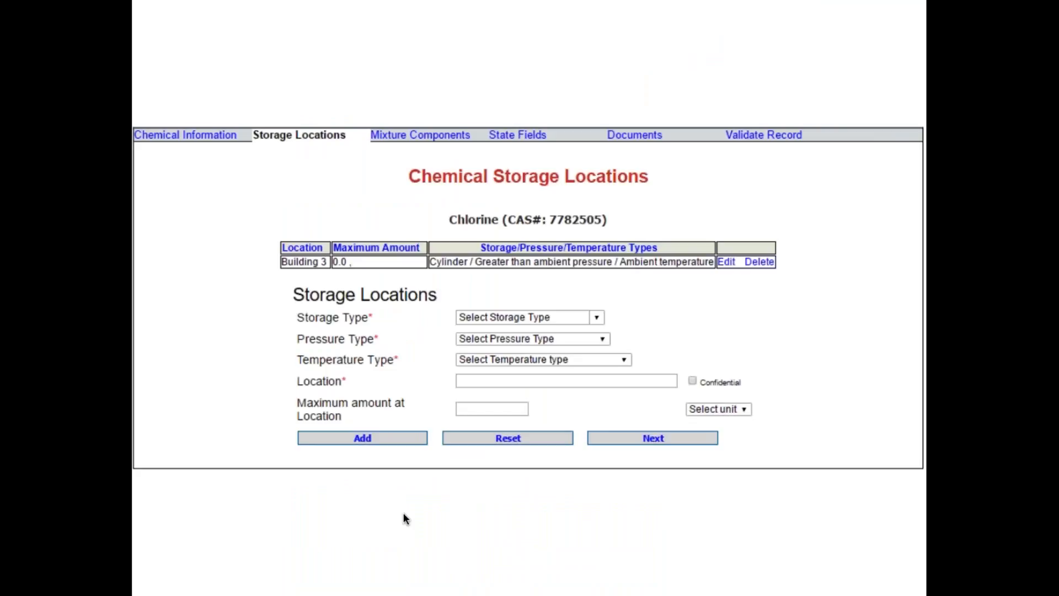
pyautogui.press('Right')
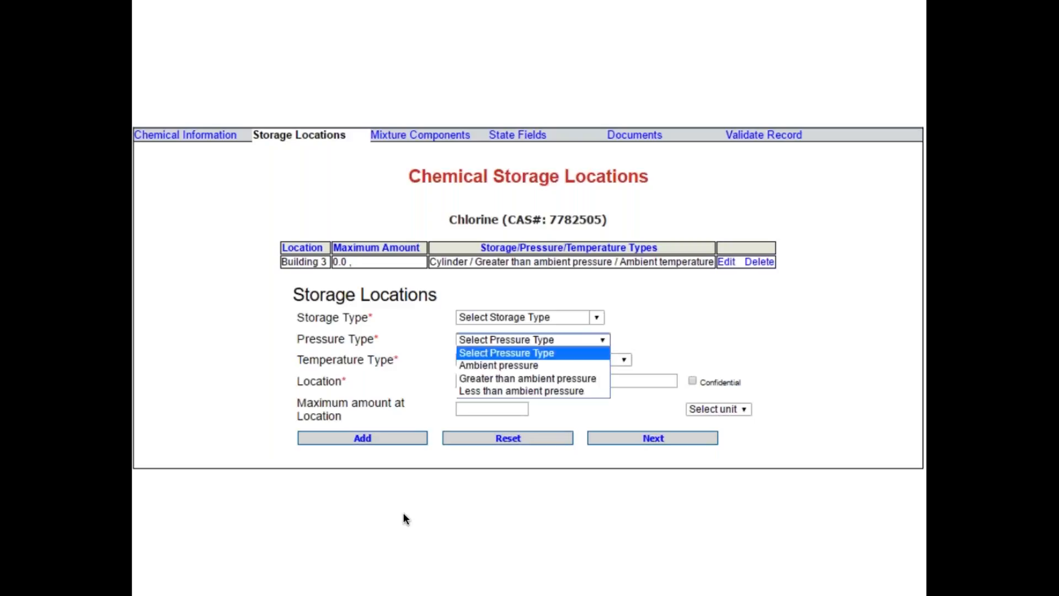
pyautogui.press('Right')
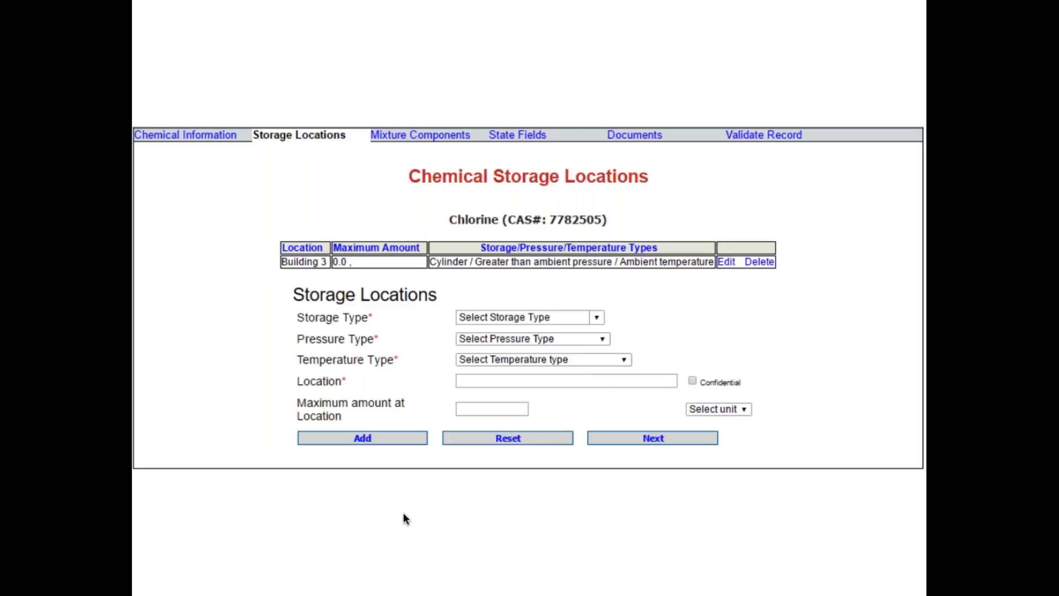
pyautogui.press('Right')
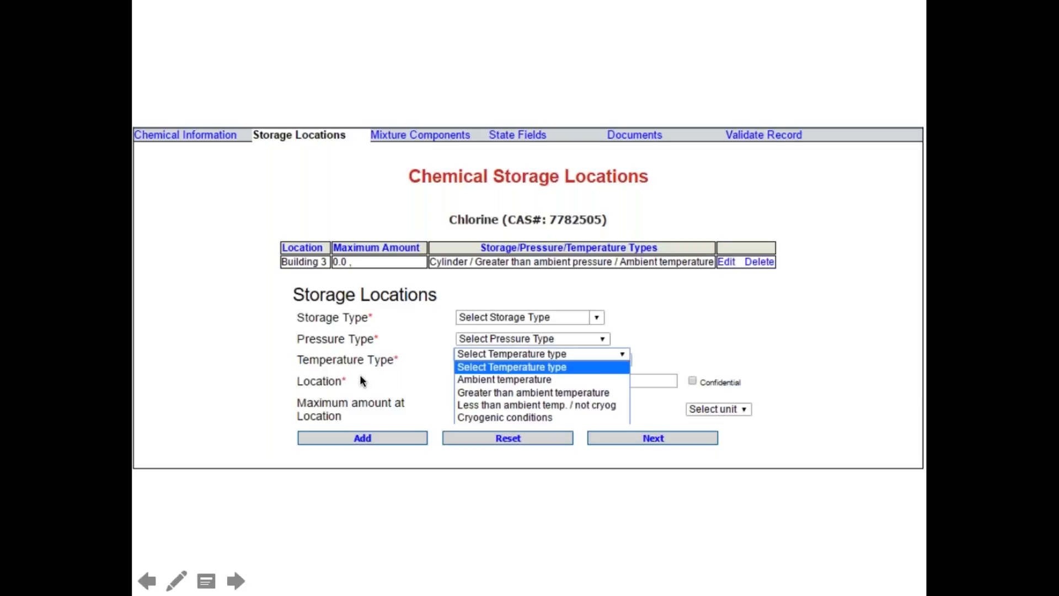
pyautogui.press('Right')
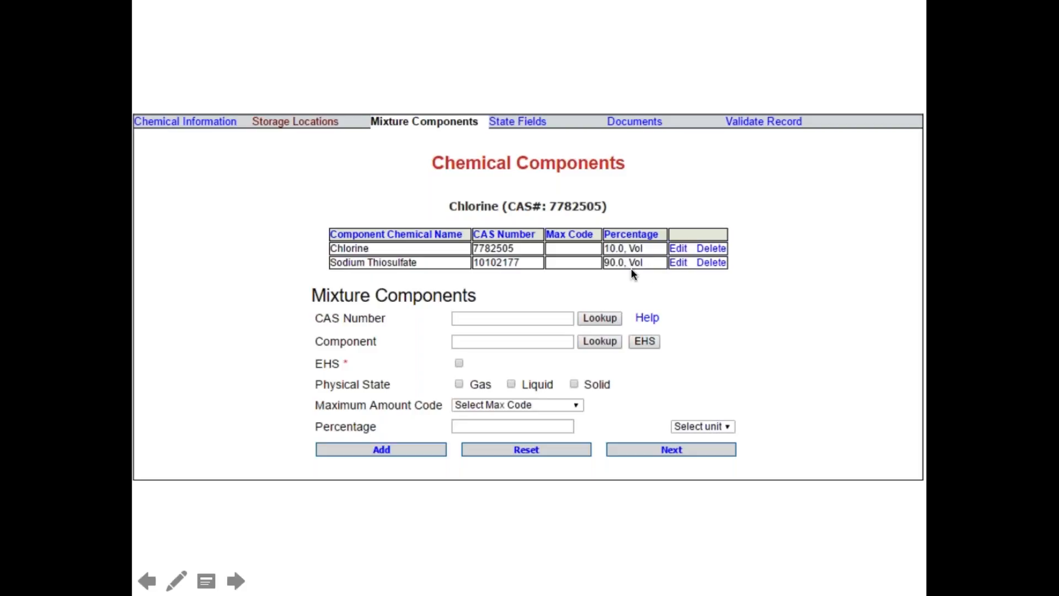
# - Revisit Chlorine's Storage Locations tab, then step back to its Chemical Information details
pyautogui.click(602, 280)
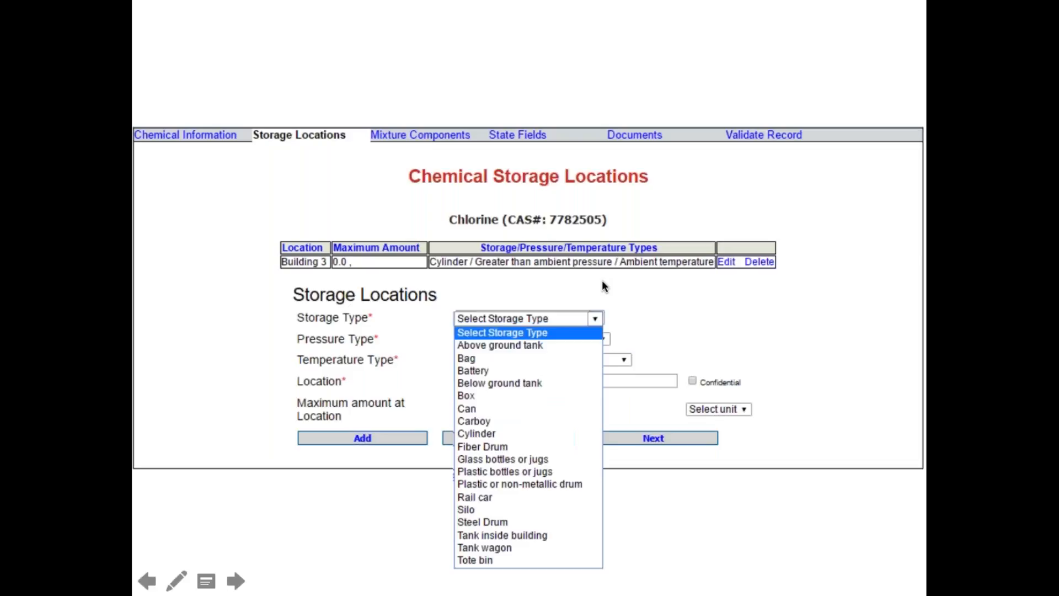
pyautogui.press('Left')
pyautogui.press('Left')
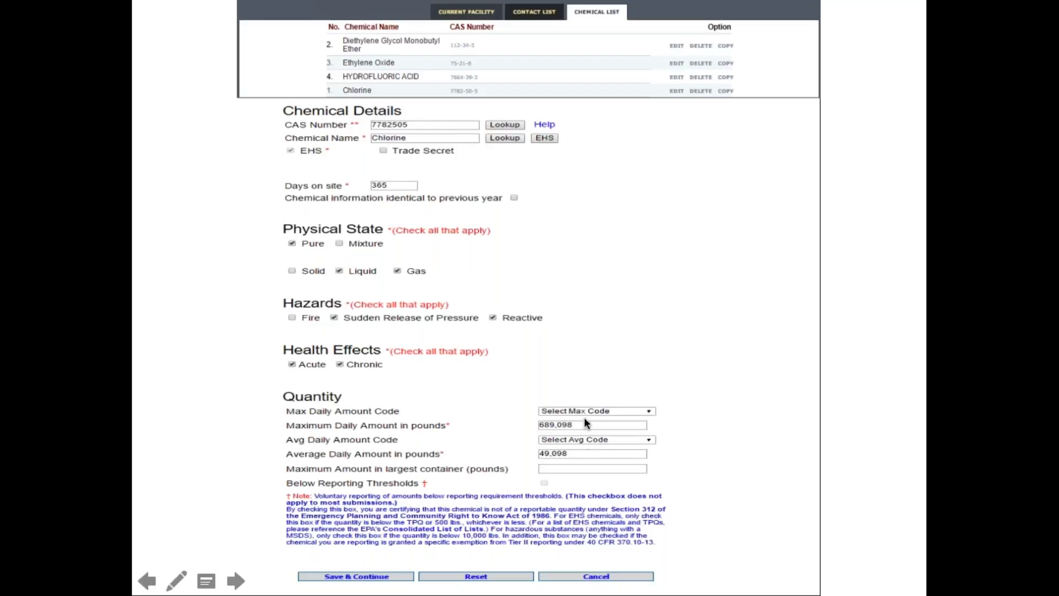
# - Run Validate Record to produce the 2016 Submission Report of NAICS, contact and coordinate issues
pyautogui.click(365, 181)
pyautogui.click(366, 181)
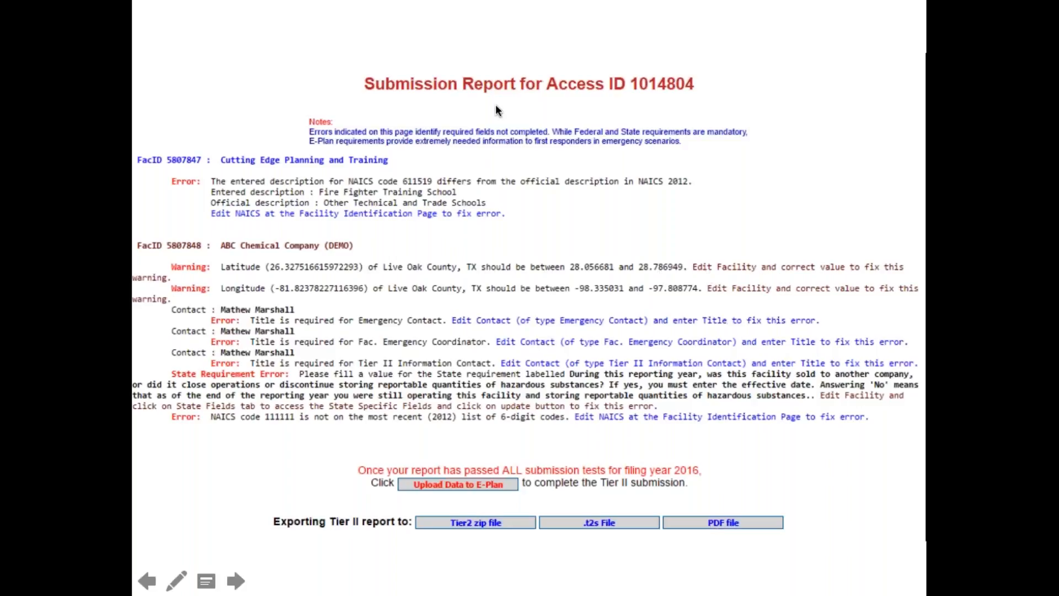
# - Correct the NAICS description via Edit NAICS and re-run the report so Cutting Edge passes
pyautogui.click(413, 188)
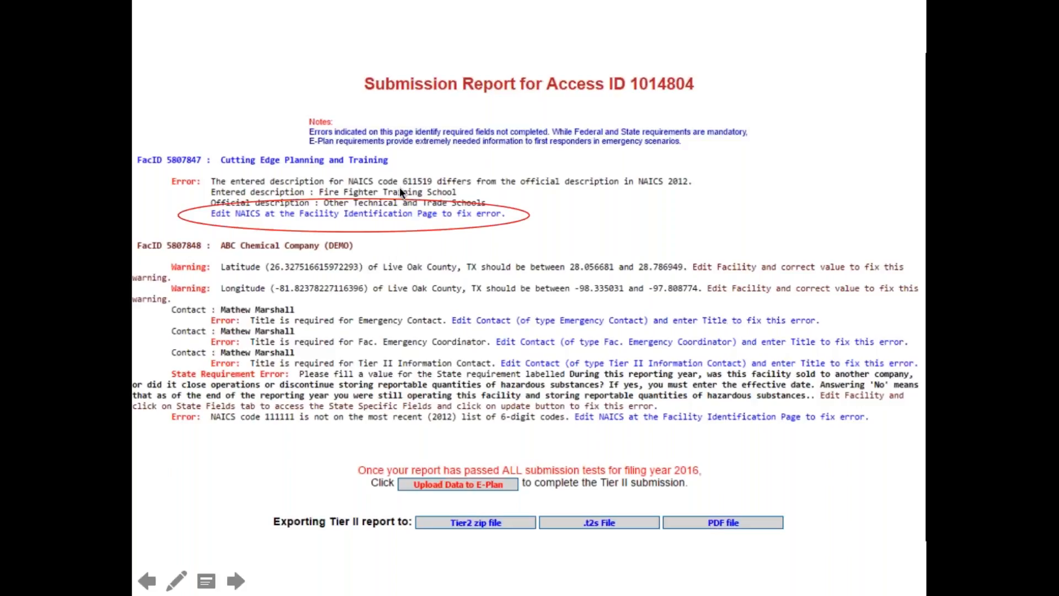
pyautogui.click(400, 189)
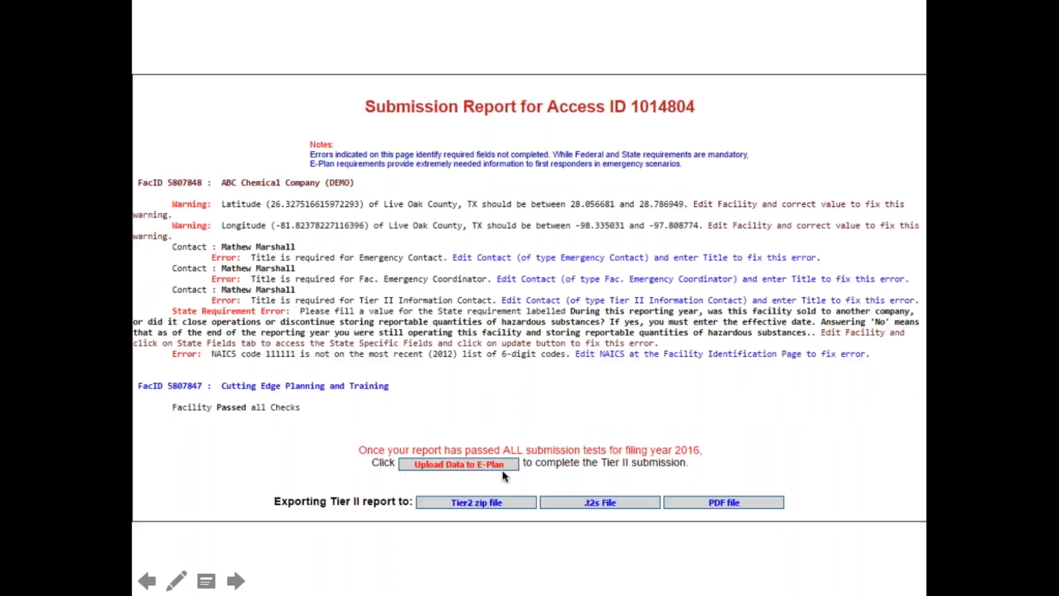
# - Upload the data and submit the passing Cutting Edge facility, reaching the 2016 payment form showing $25.00 due
pyautogui.click(395, 458)
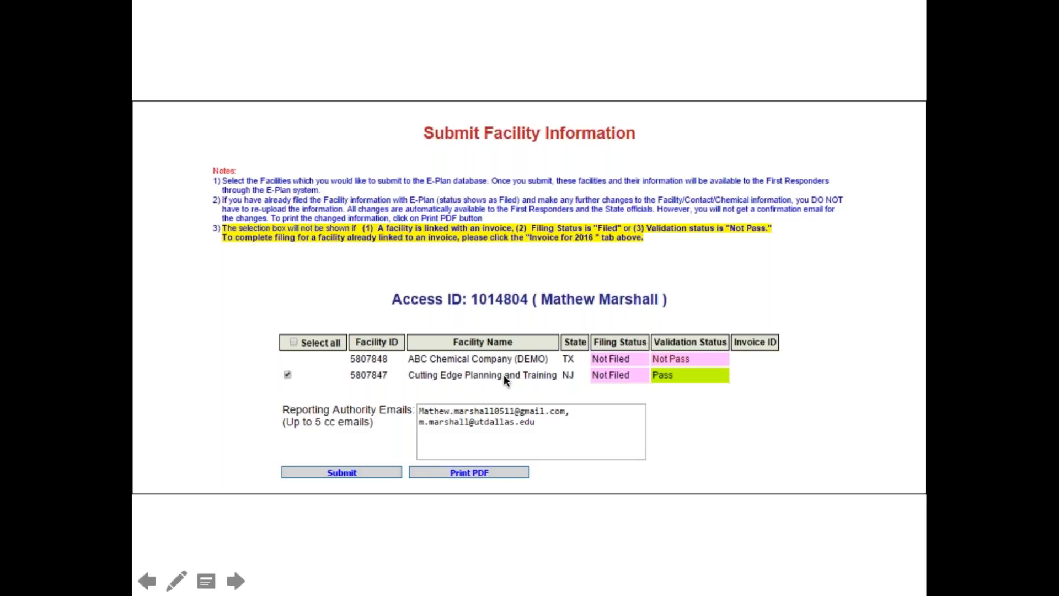
pyautogui.click(498, 432)
pyautogui.press('Left')
pyautogui.click(337, 477)
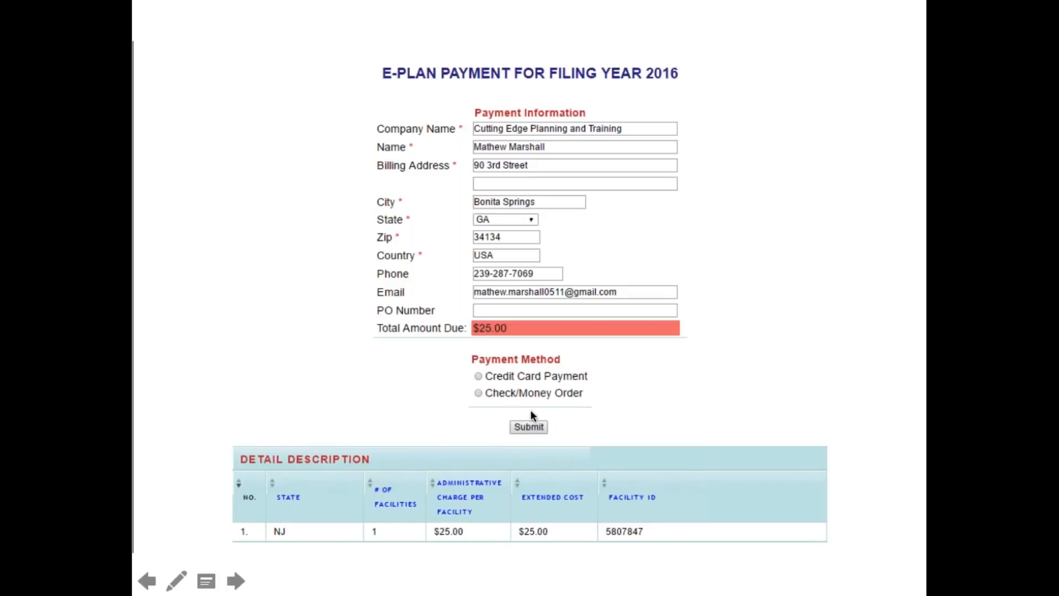
# - Submit the payment form with Credit Card Payment to generate the $25.00 Not Paid invoice
pyautogui.click(562, 432)
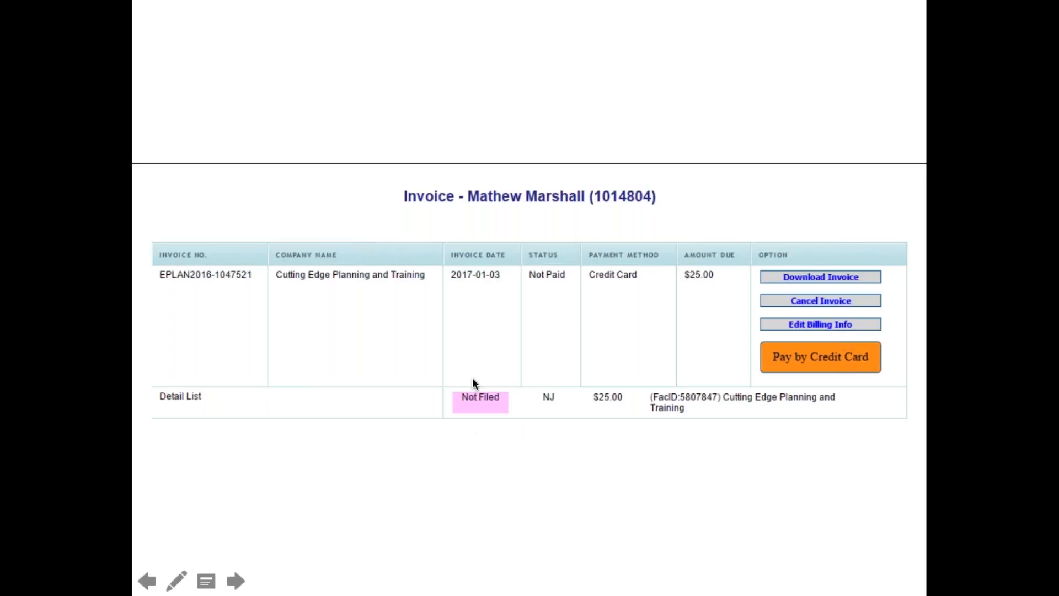
# - Step back through the payment and facility submission pages, then advance to the closing Questions? slide
pyautogui.click(574, 307)
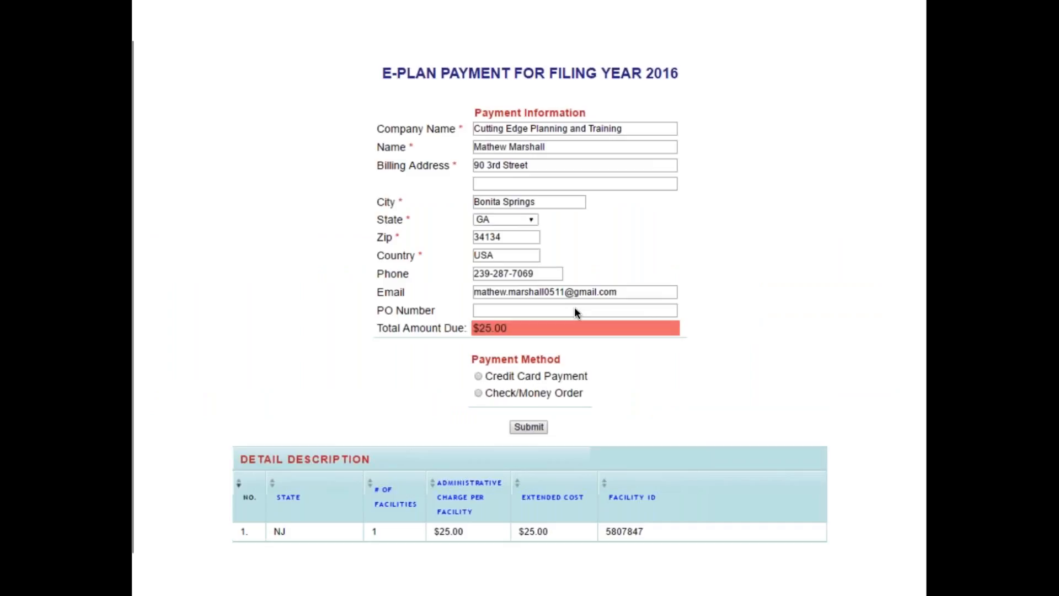
pyautogui.click(575, 307)
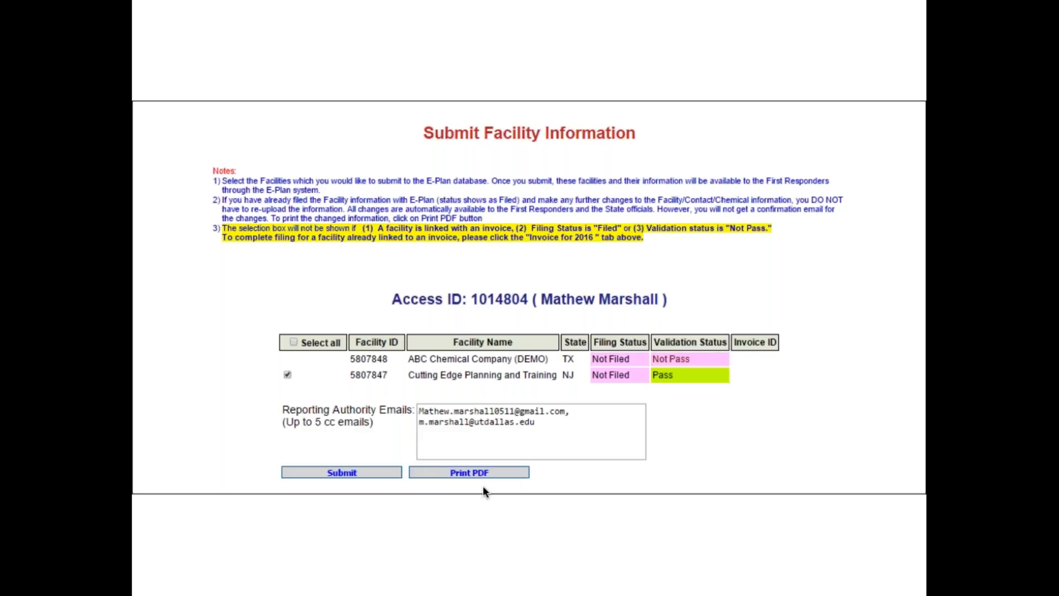
pyautogui.click(484, 487)
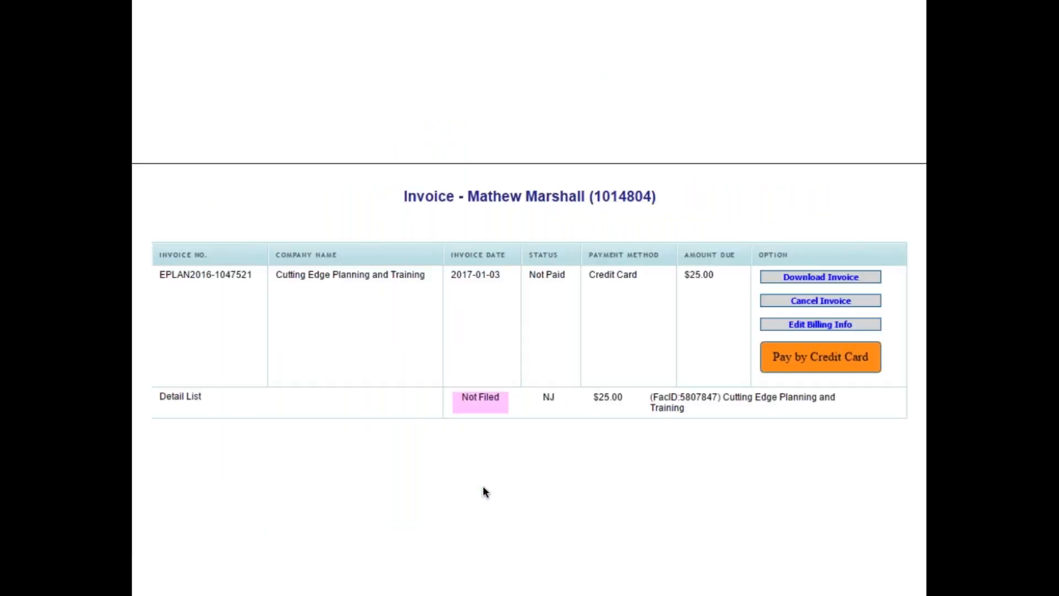
pyautogui.click(483, 487)
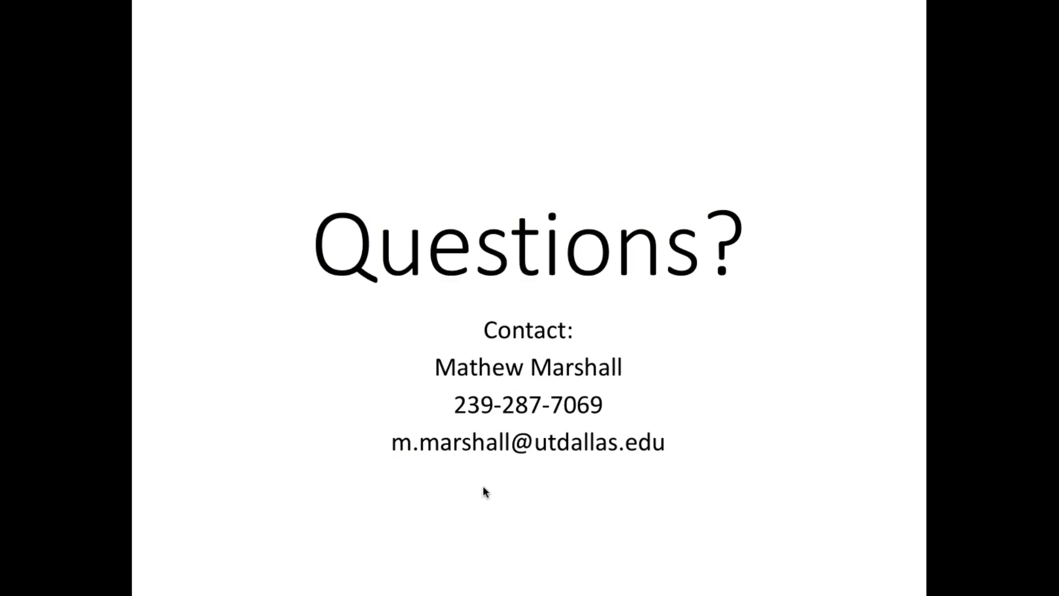
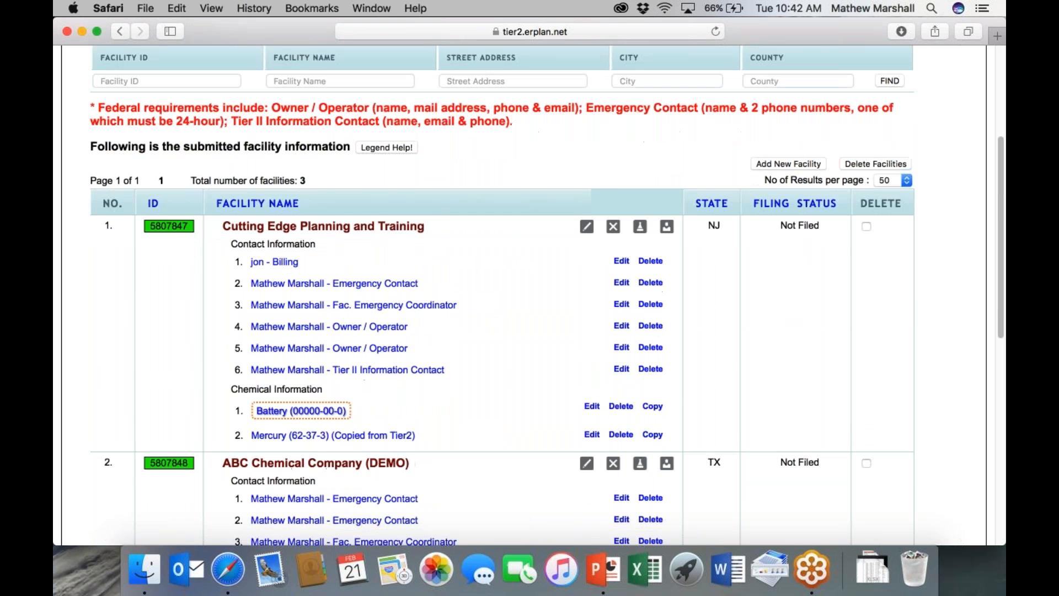
# - Start a new facility from the facility list, opening a blank 2016 Facility Information form
pyautogui.scroll(-3, 530, 298)
pyautogui.scroll(-10, 823, 383)
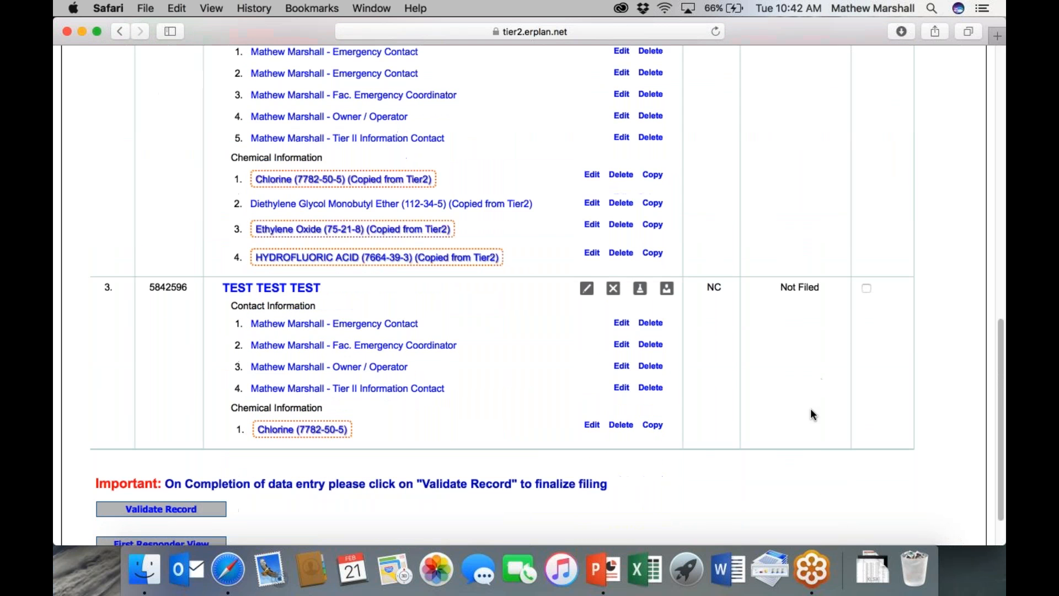
pyautogui.scroll(1, 789, 368)
pyautogui.scroll(15, 789, 367)
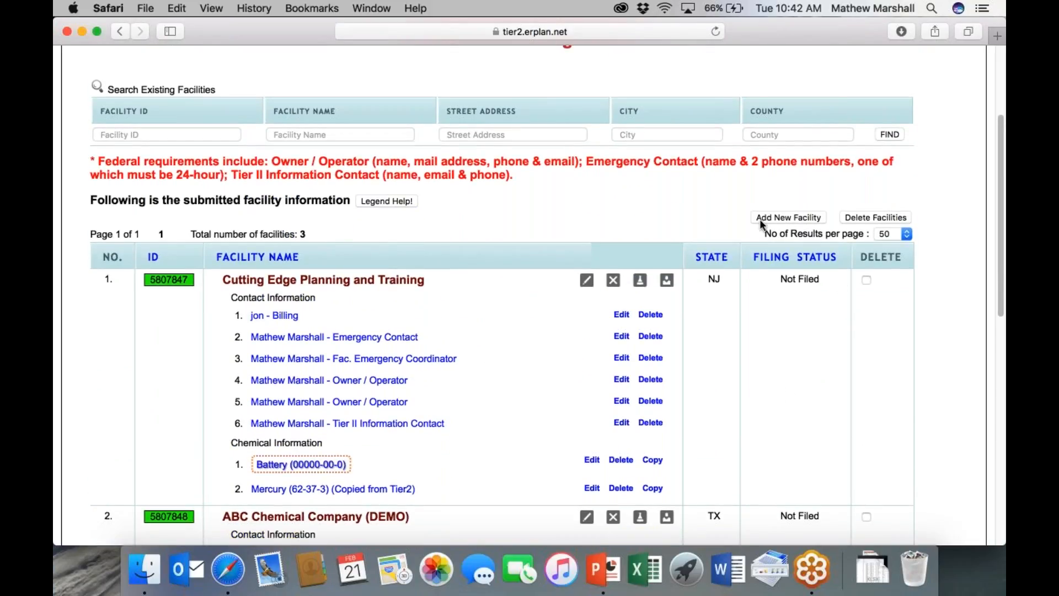
pyautogui.click(799, 220)
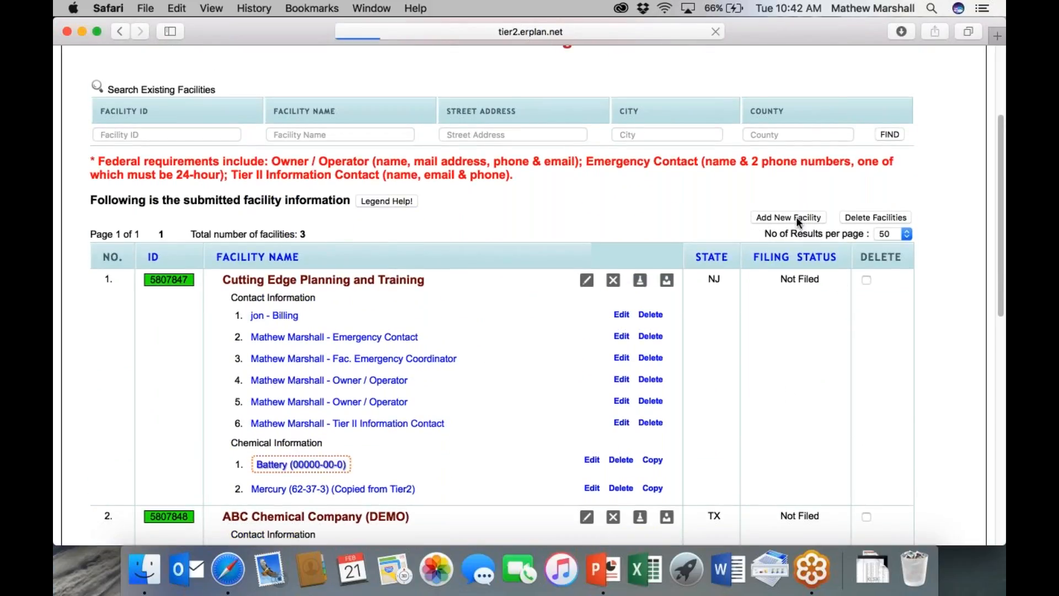
pyautogui.scroll(-3, 563, 260)
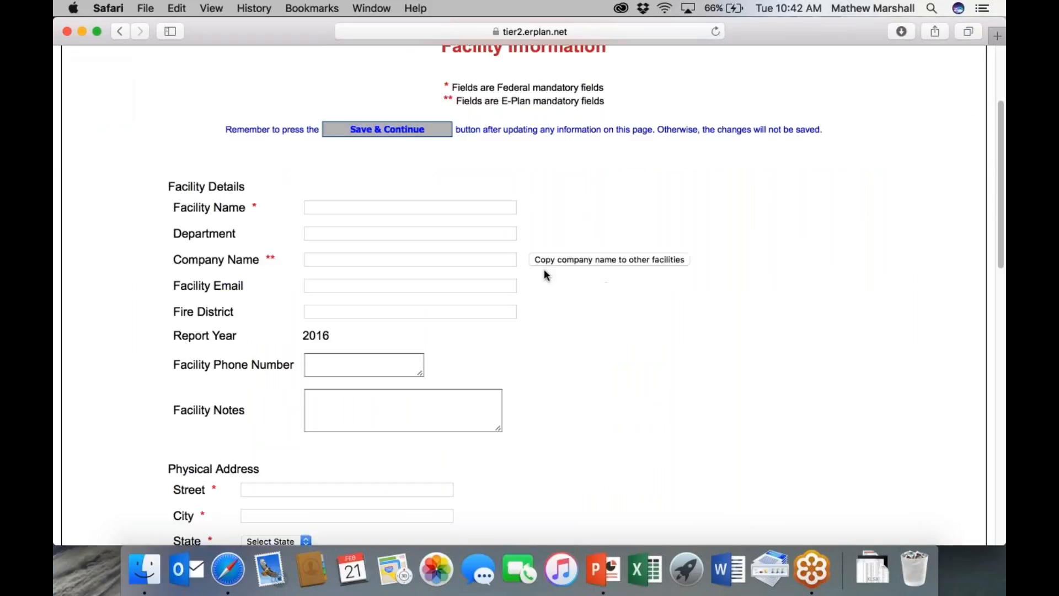
# - Enter TEST TEST as the facility and company name, with the note 'This is a test'
pyautogui.click(320, 208)
pyautogui.write('TEST TET')
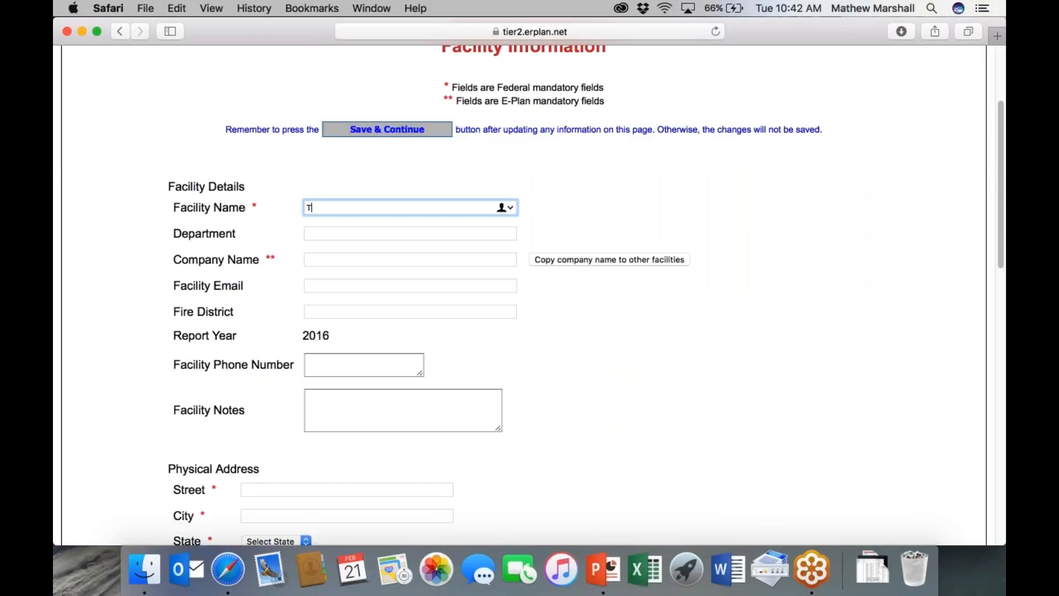
pyautogui.press('BackSpace')
pyautogui.write('S')
pyautogui.press('BackSpace')
pyautogui.write('ST')
pyautogui.press('Tab')
pyautogui.press('Tab')
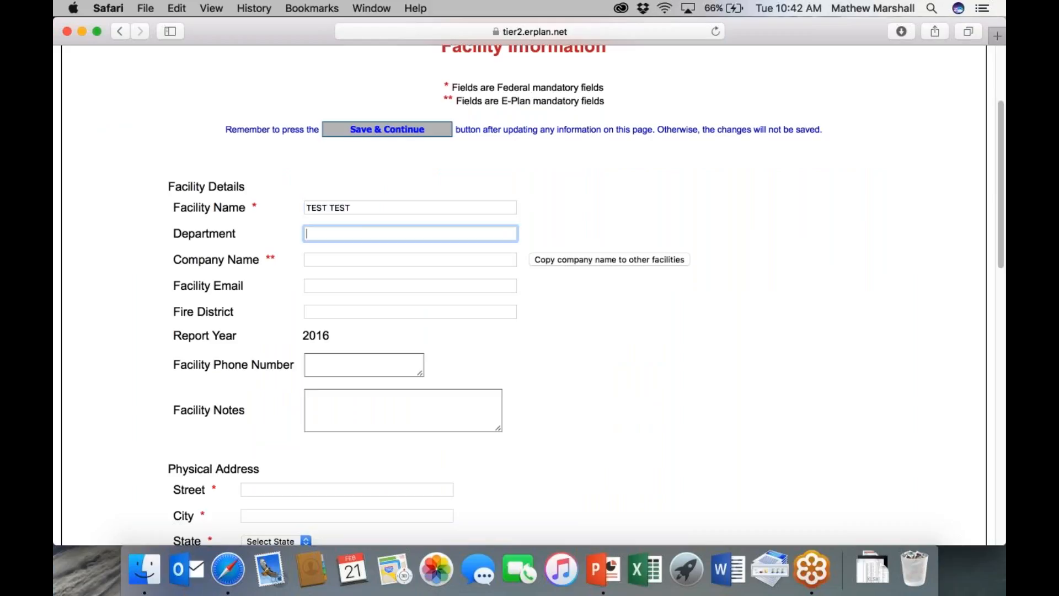
pyautogui.write('TEST ')
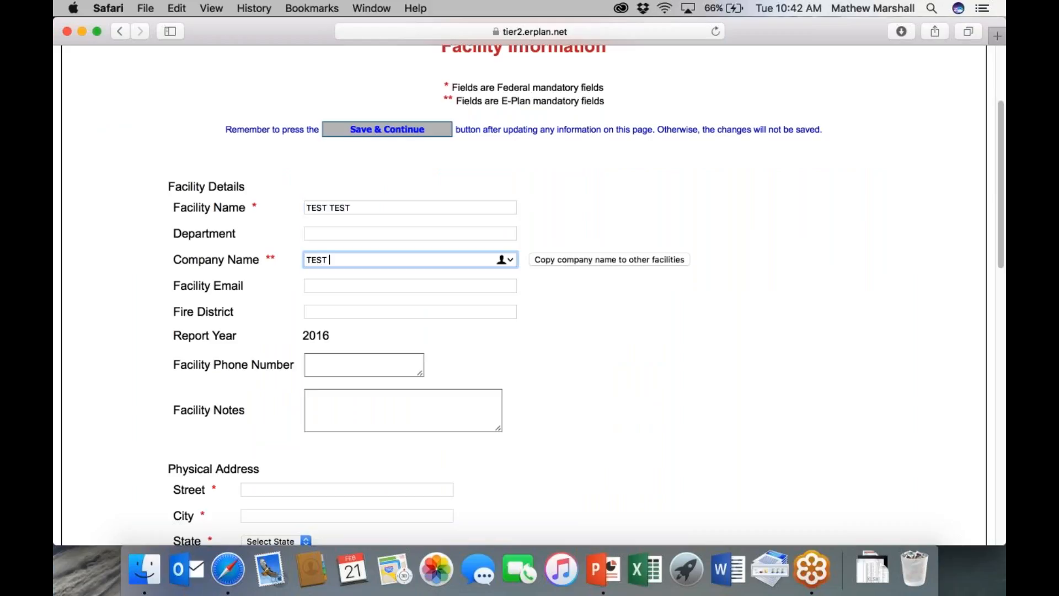
pyautogui.write('TEST')
pyautogui.press('Tab')
pyautogui.press('Tab')
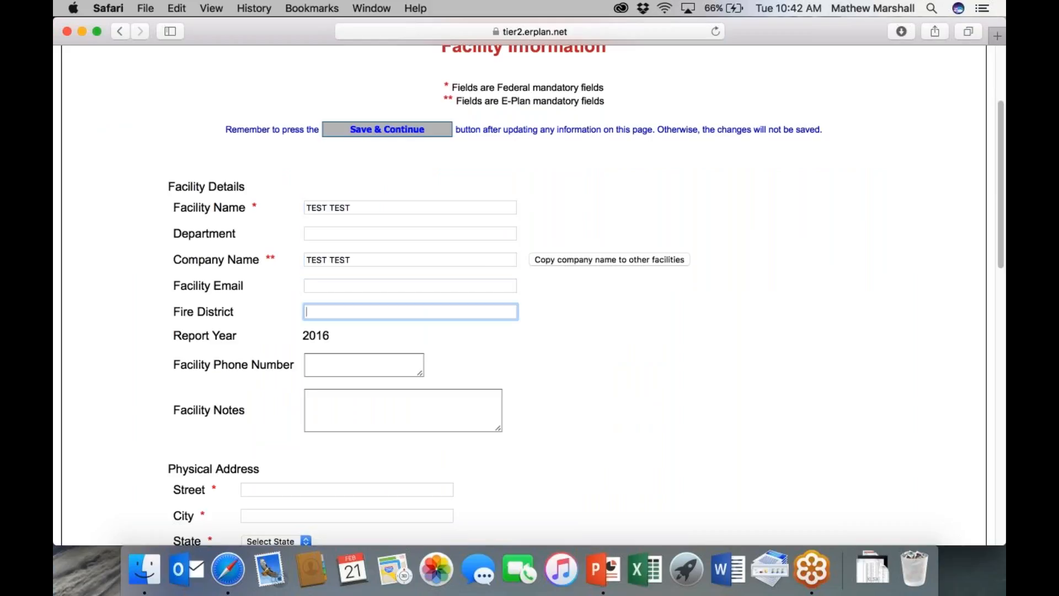
pyautogui.press('Tab')
pyautogui.press('Tab')
pyautogui.write('This n')
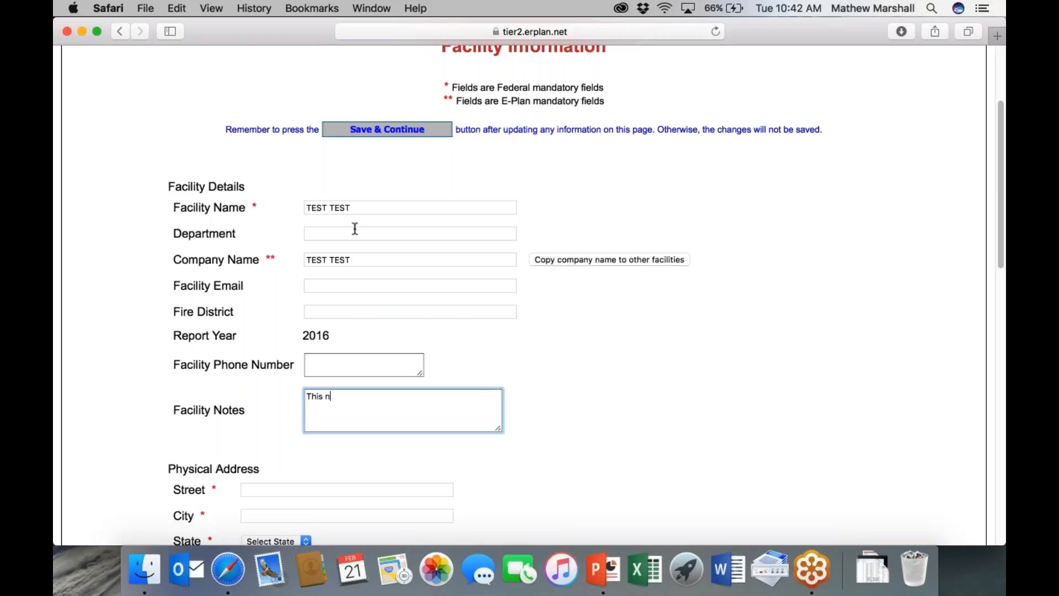
pyautogui.press('BackSpace')
pyautogui.write('is a test')
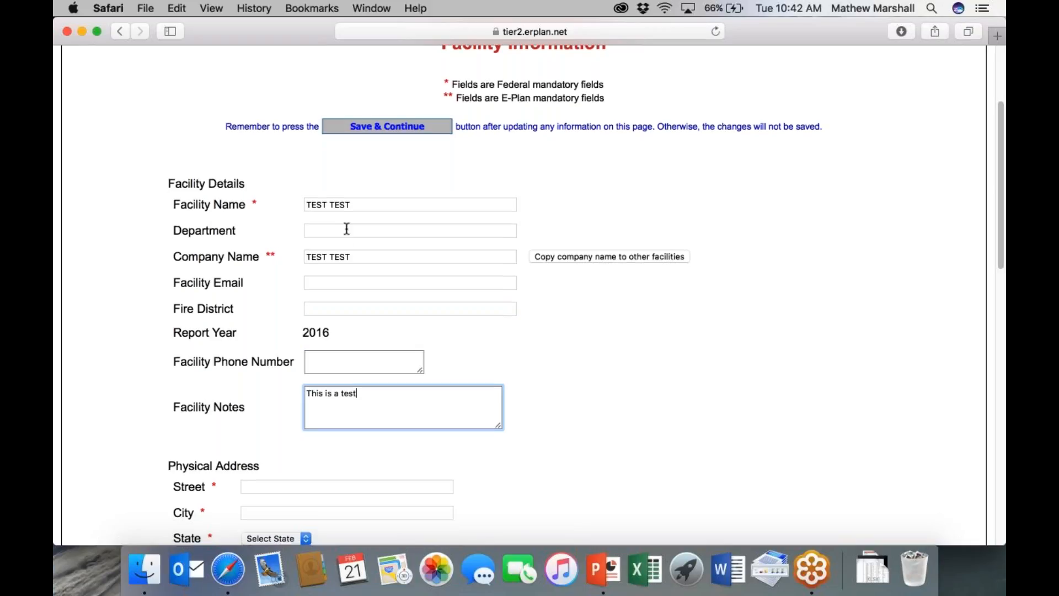
# - Enter the physical address 123 Main St, Birmingham, state AL
pyautogui.scroll(-5, 303, 366)
pyautogui.click(266, 364)
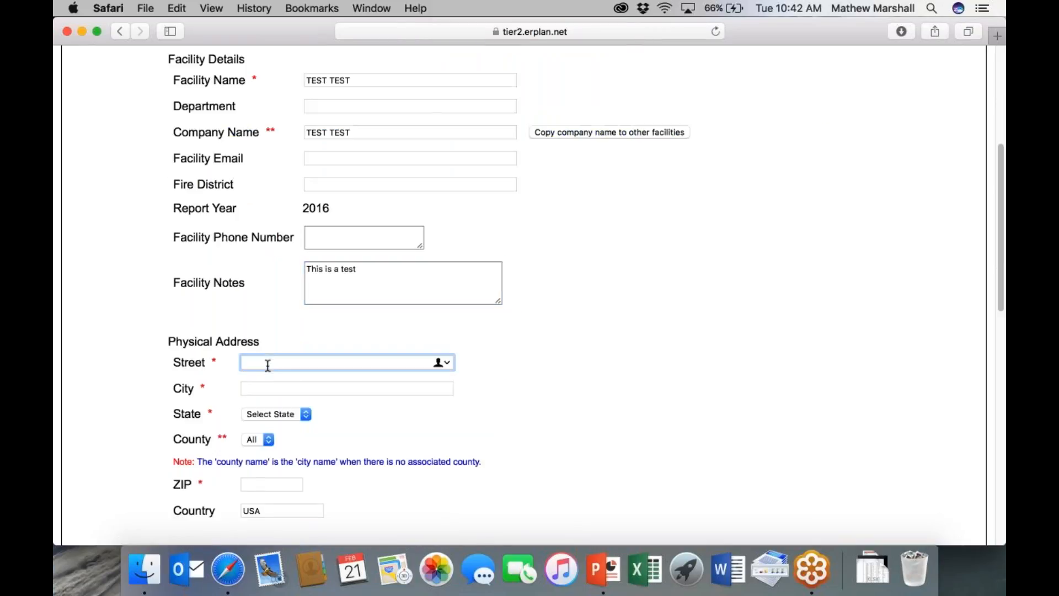
pyautogui.write('123 Main St')
pyautogui.press('Tab')
pyautogui.write('Birmingham')
pyautogui.press('Tab')
pyautogui.write('al')
pyautogui.press('Tab')
# - Choose Calhoun as the county and enter ZIP code 35005
pyautogui.write('b')
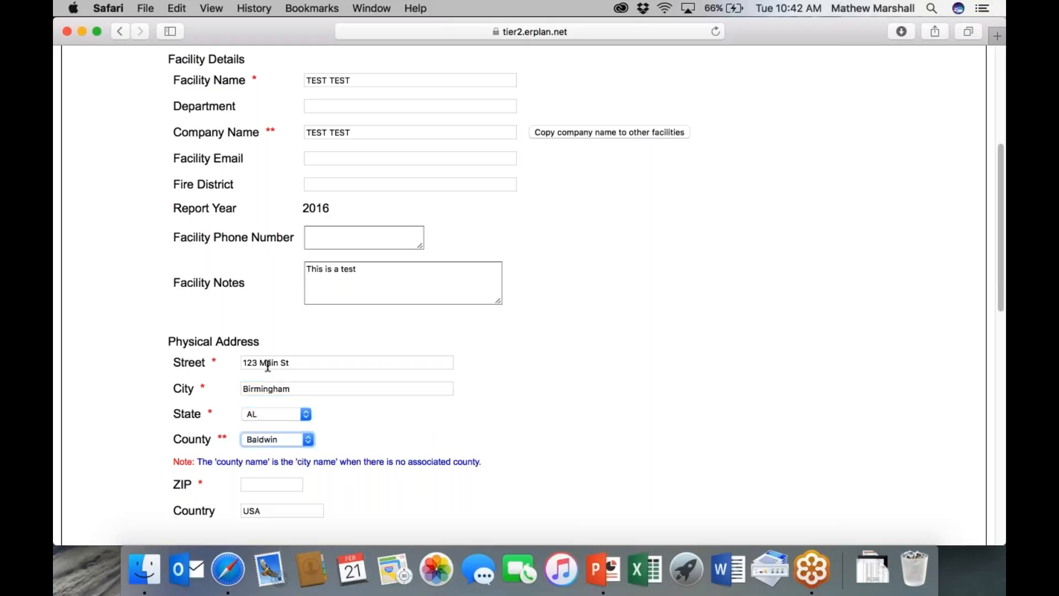
pyautogui.write('ibb')
pyautogui.click(309, 440)
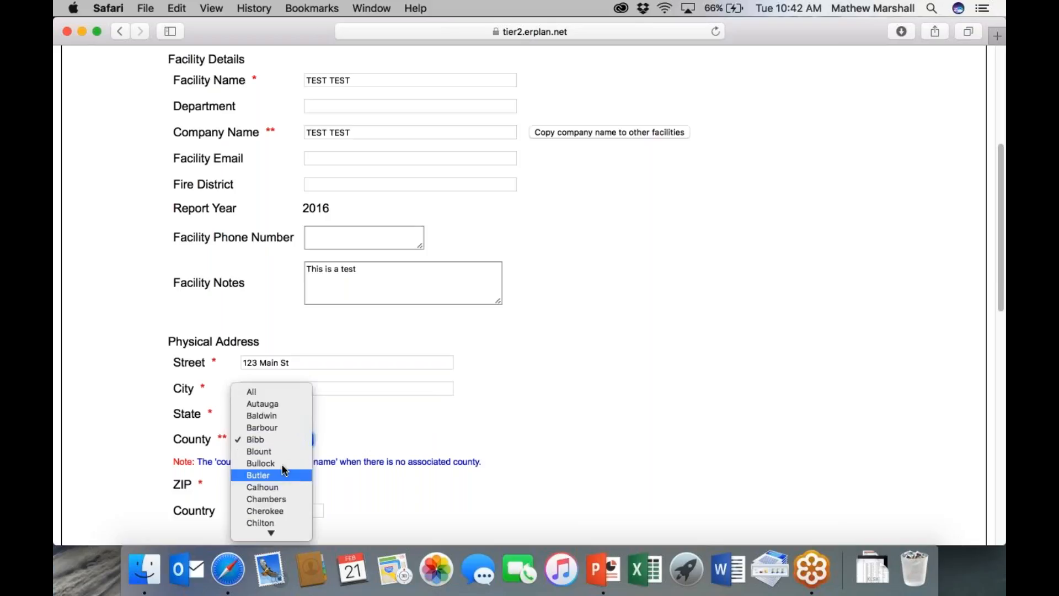
pyautogui.scroll(-2, 279, 425)
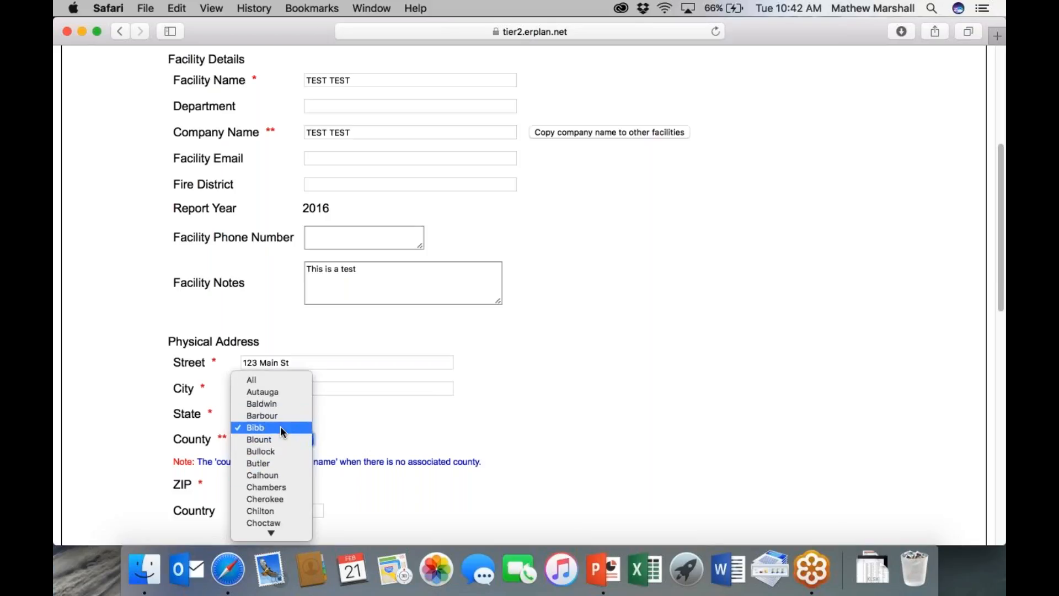
pyautogui.scroll(-2, 280, 426)
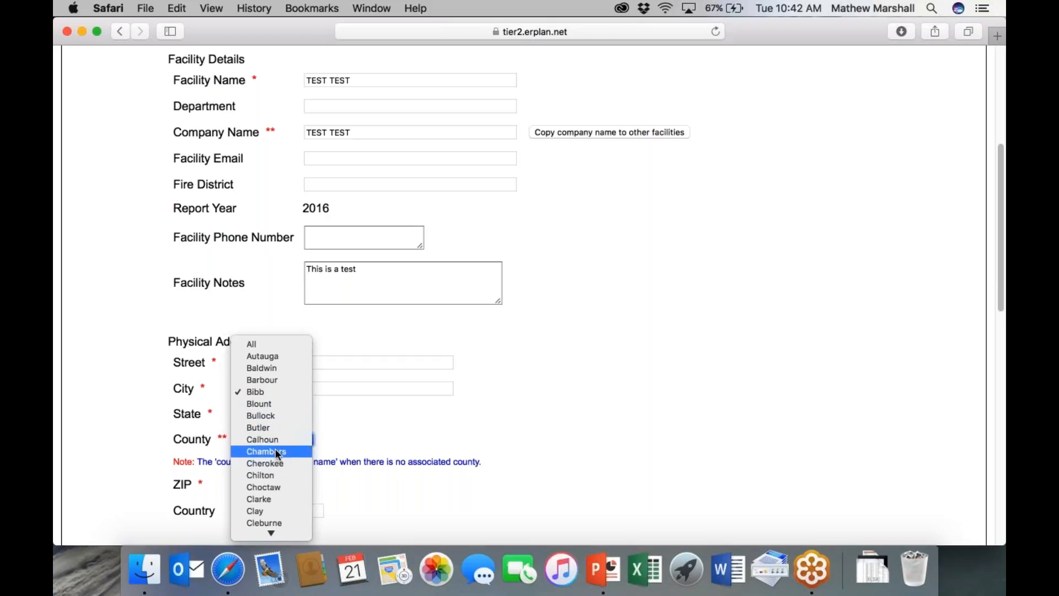
pyautogui.click(284, 439)
pyautogui.scroll(-1, 366, 419)
pyautogui.scroll(-3, 367, 422)
pyautogui.press('Tab')
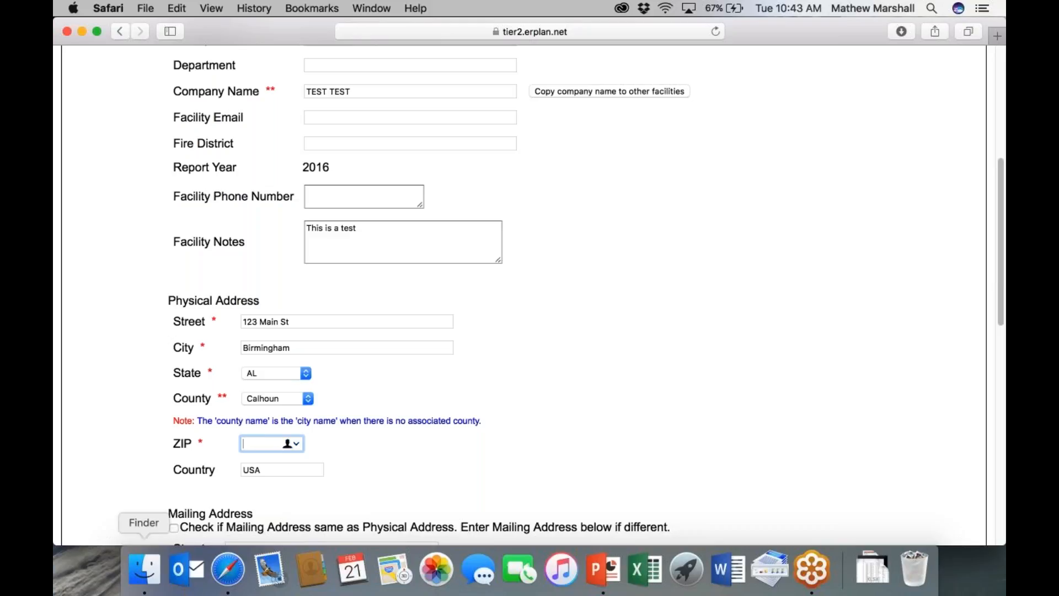
pyautogui.write('35')
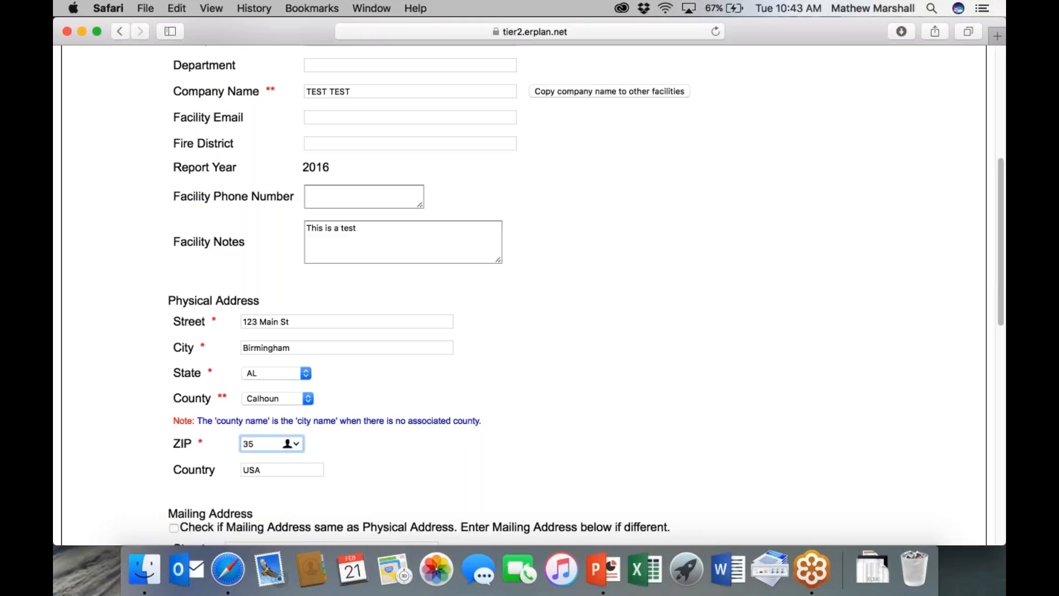
pyautogui.write('005')
# - Make the mailing address the same as the physical address and look up its coordinates
pyautogui.click(342, 472)
pyautogui.scroll(-3, 343, 473)
pyautogui.click(173, 444)
pyautogui.click(172, 443)
pyautogui.scroll(-8, 172, 443)
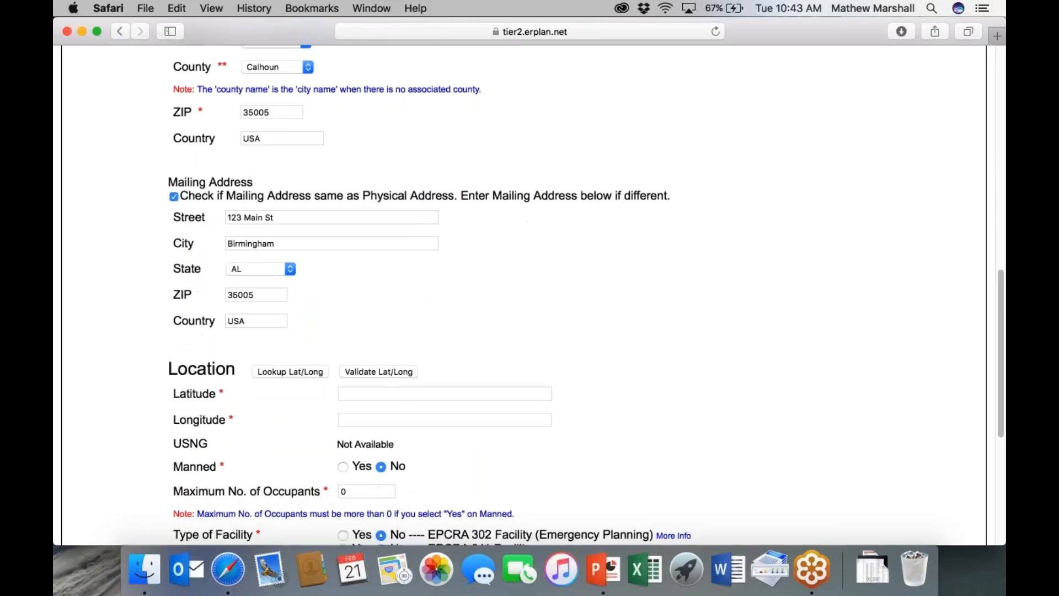
pyautogui.click(277, 372)
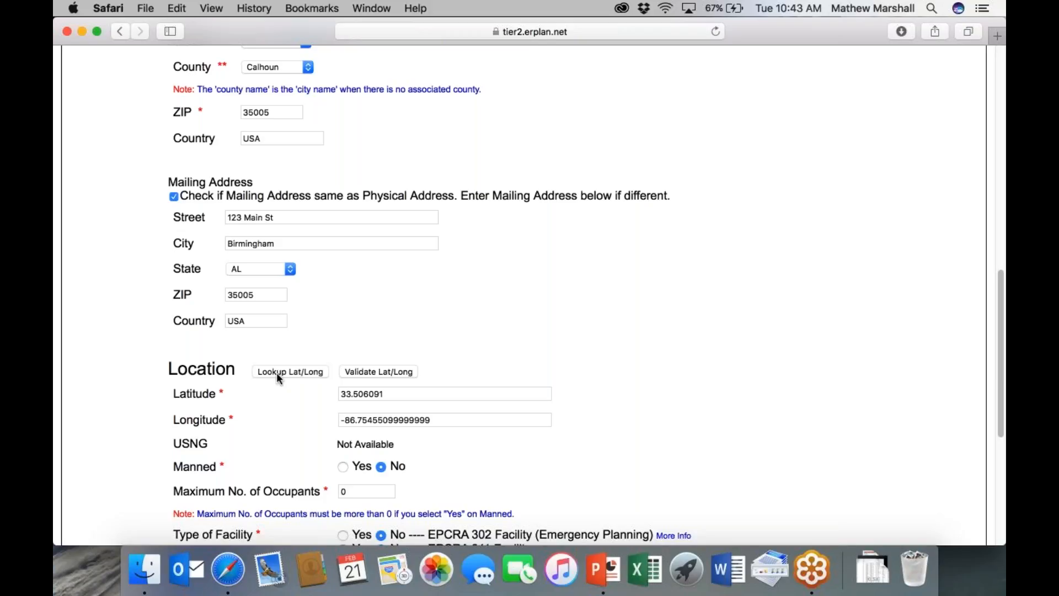
# - Adjust the map marker and apply latitude 33.50601495901158, longitude -86.75462610185241 to the form
pyautogui.click(369, 373)
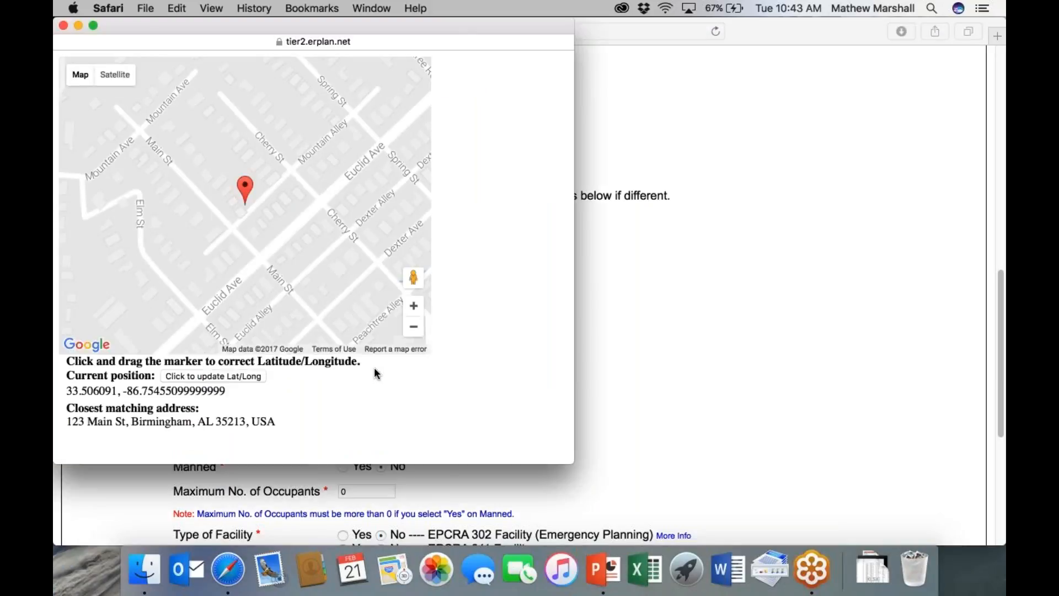
pyautogui.click(413, 334)
pyautogui.click(414, 334)
pyautogui.click(413, 334)
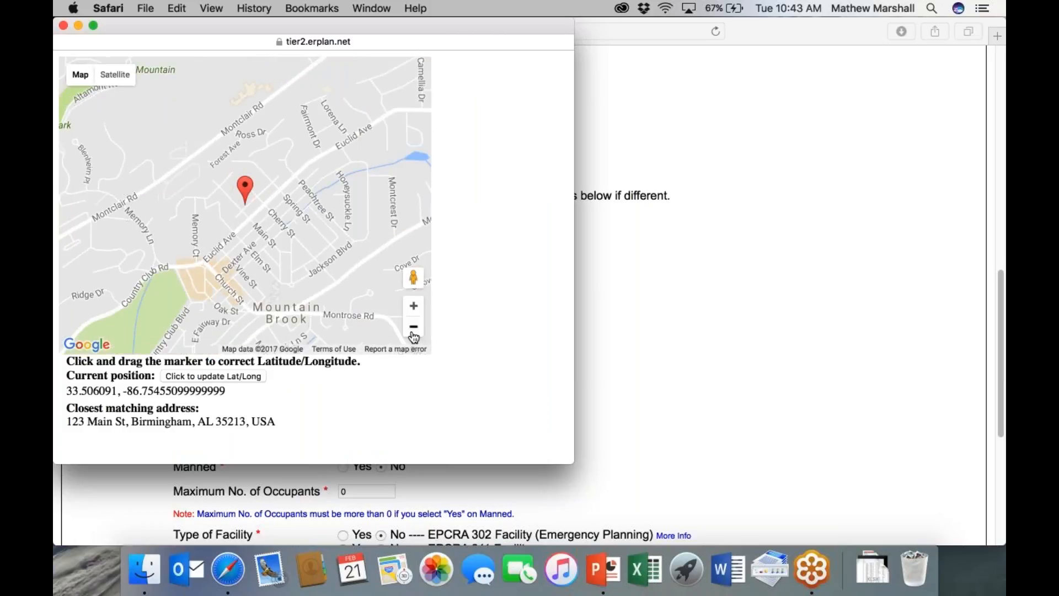
pyautogui.click(413, 328)
pyautogui.click(413, 328)
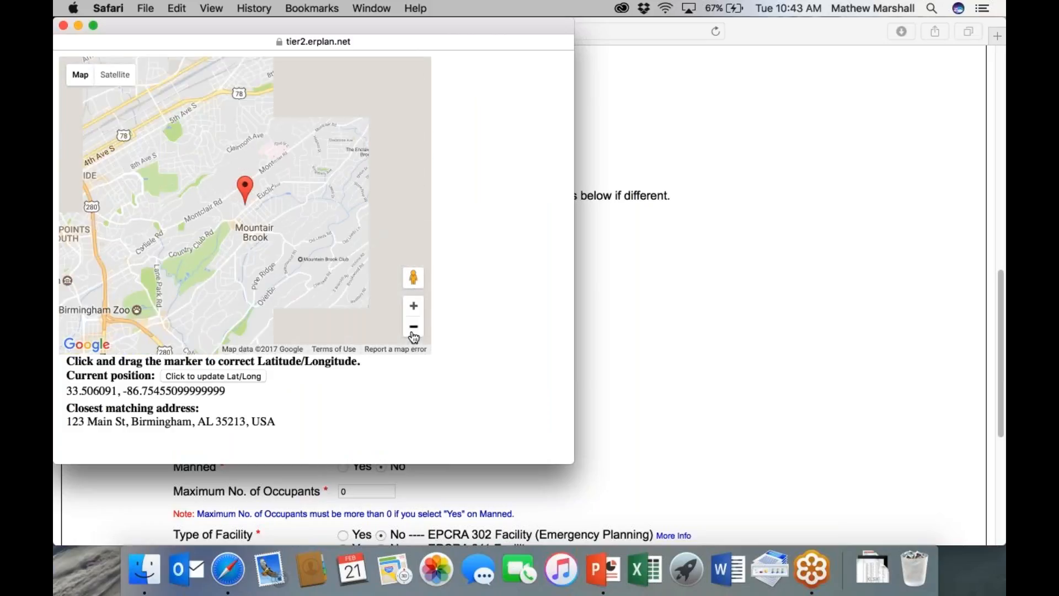
pyautogui.click(413, 328)
pyautogui.click(413, 308)
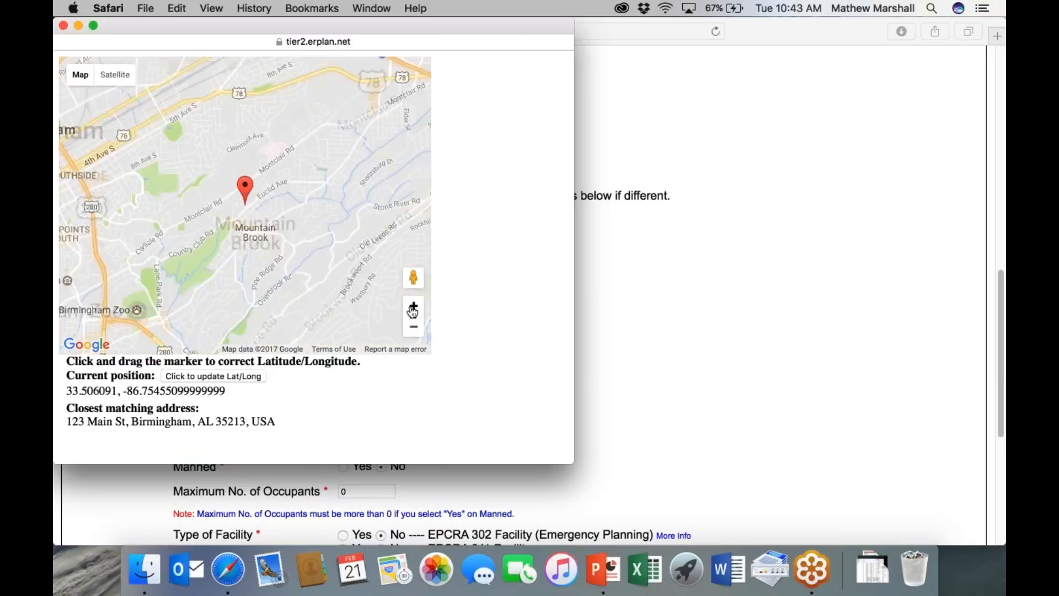
pyautogui.click(413, 307)
pyautogui.click(413, 307)
pyautogui.click(413, 307)
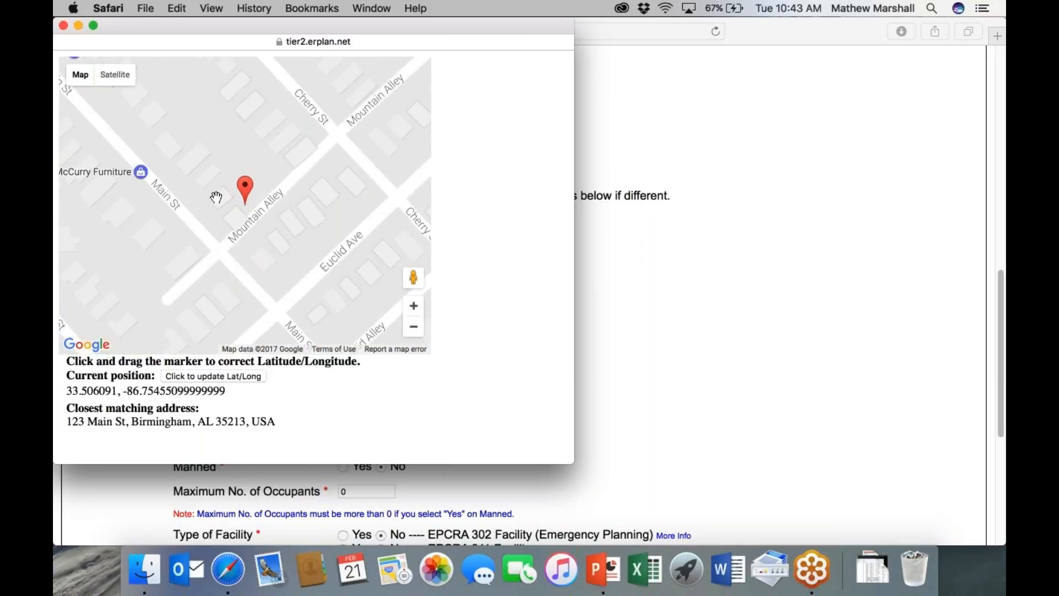
pyautogui.moveTo(246, 193); pyautogui.dragTo(237, 202)
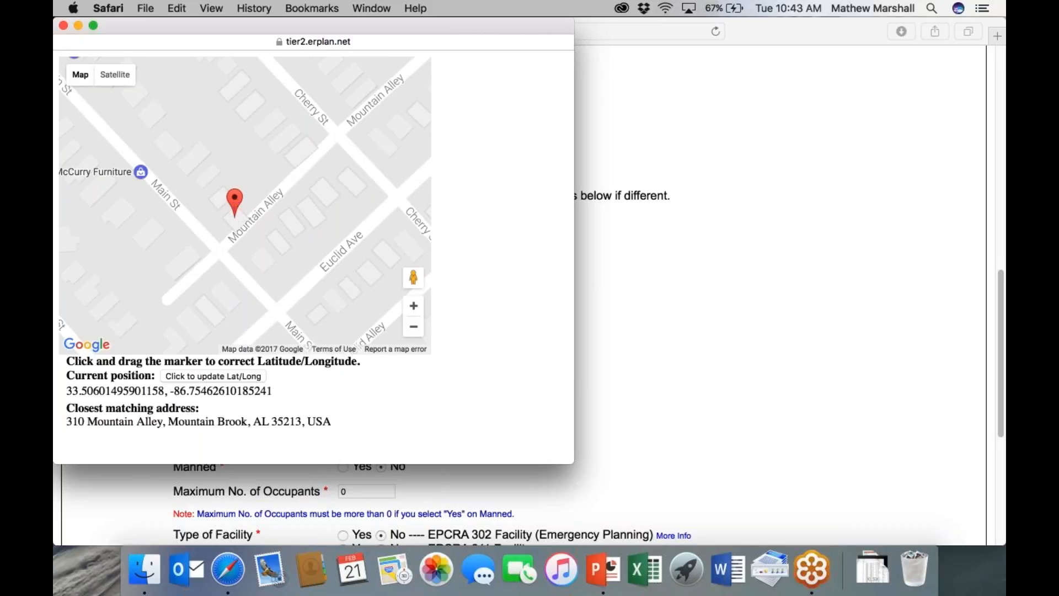
pyautogui.click(224, 374)
pyautogui.scroll(-1, 455, 346)
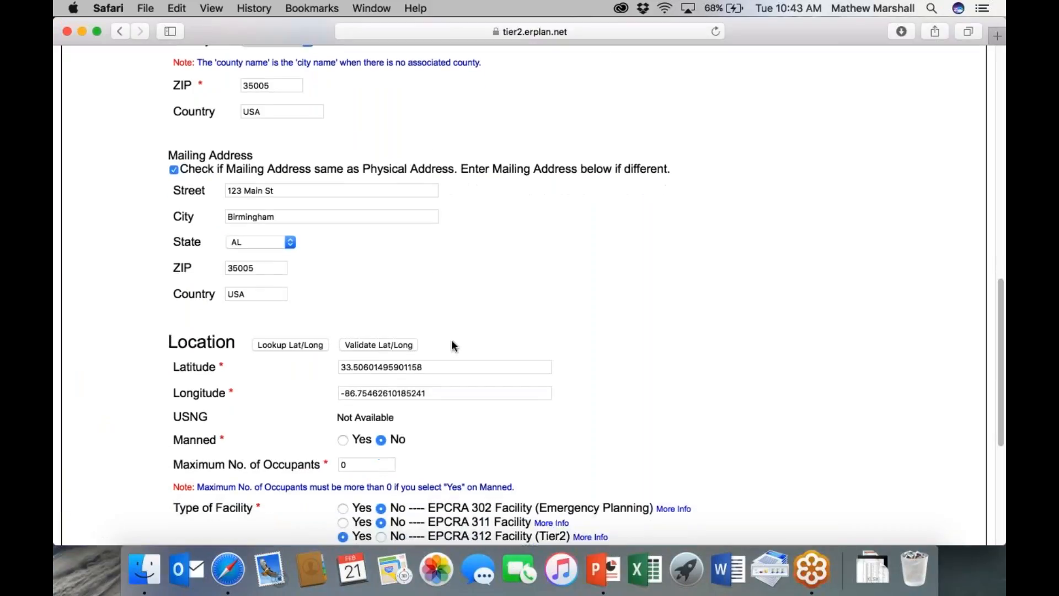
# - Mark the facility as manned with 10 occupants and as an EPCRA 302 facility
pyautogui.click(343, 441)
pyautogui.scroll(-1, 344, 441)
pyautogui.doubleClick(392, 450)
pyautogui.write('10')
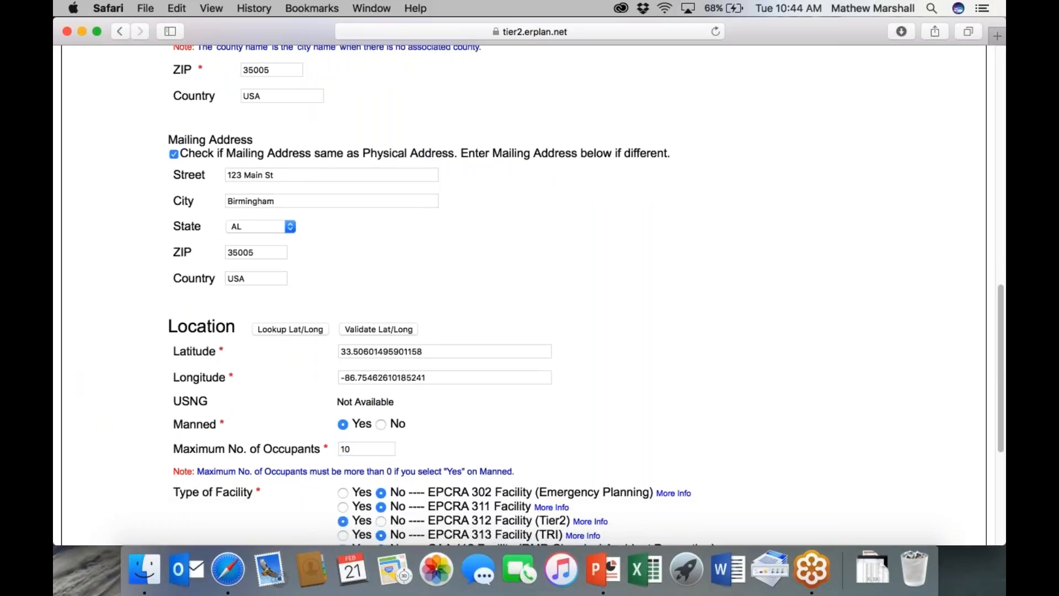
pyautogui.scroll(-5, 530, 295)
pyautogui.click(343, 375)
# - Sign with the preparer's name and title VP, then save the facility information
pyautogui.scroll(-6, 360, 435)
pyautogui.click(305, 450)
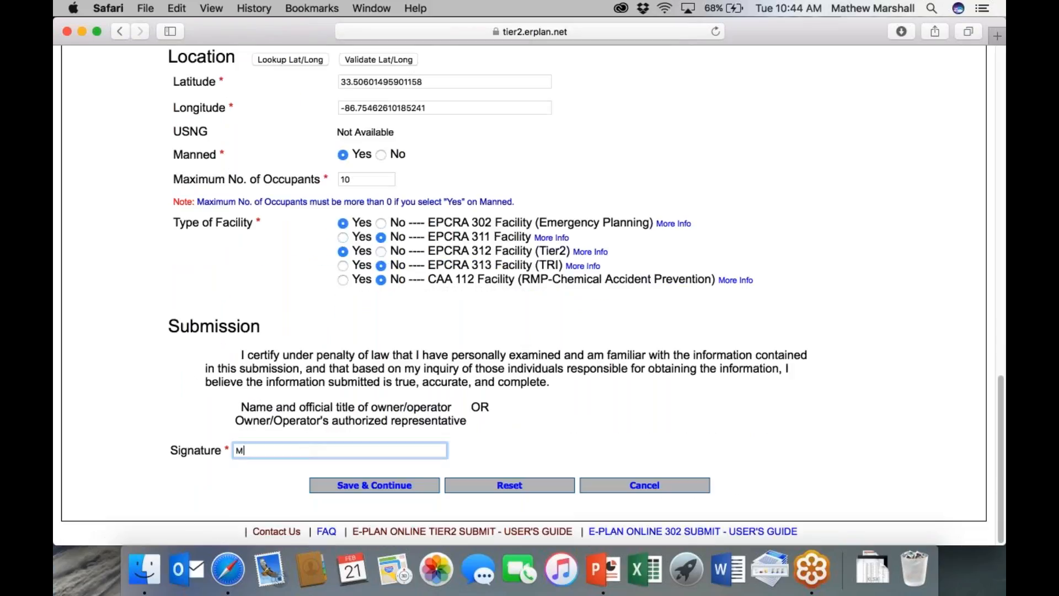
pyautogui.write('arshall VP')
pyautogui.click(363, 486)
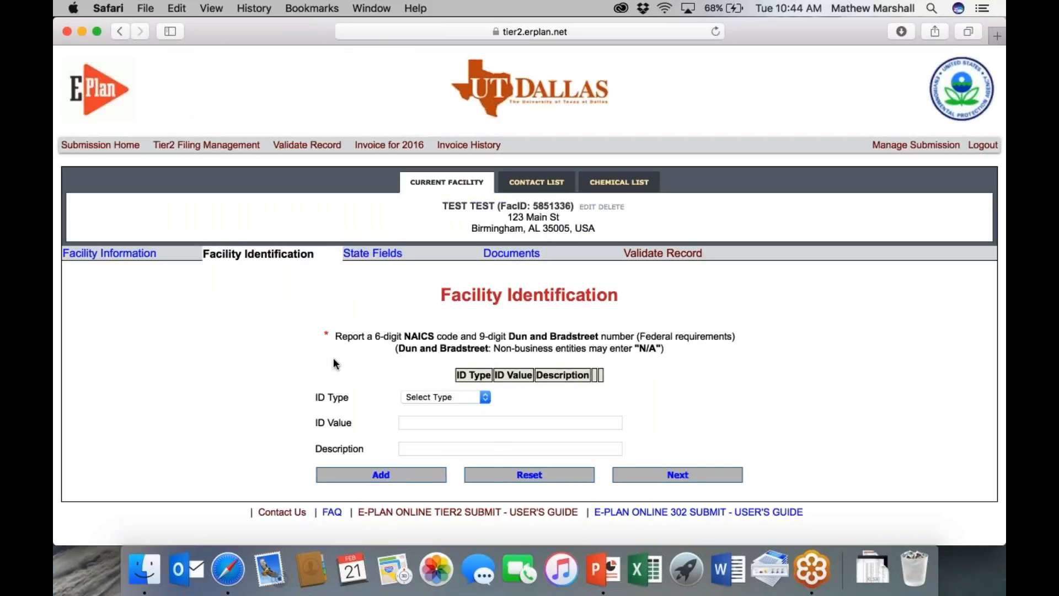
# - Add a Dun & Bradstreet identifier with value NA
pyautogui.click(433, 397)
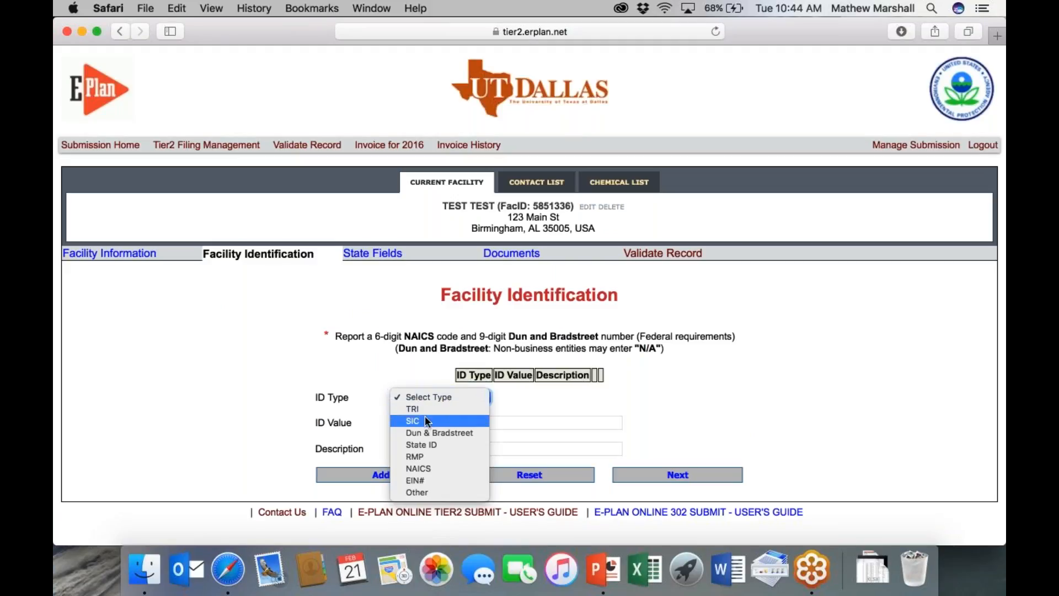
pyautogui.click(451, 434)
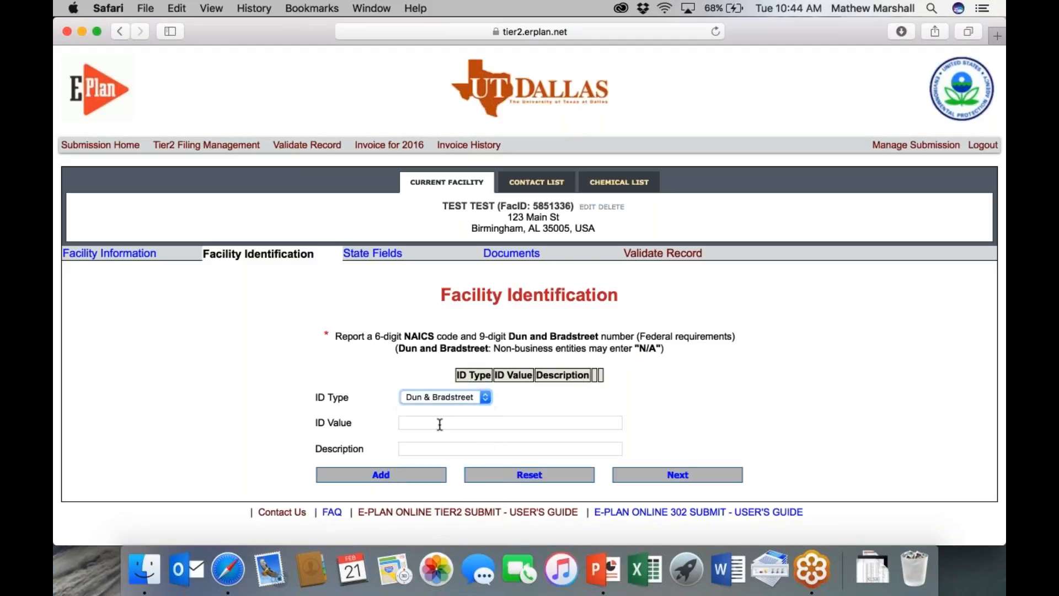
pyautogui.click(616, 425)
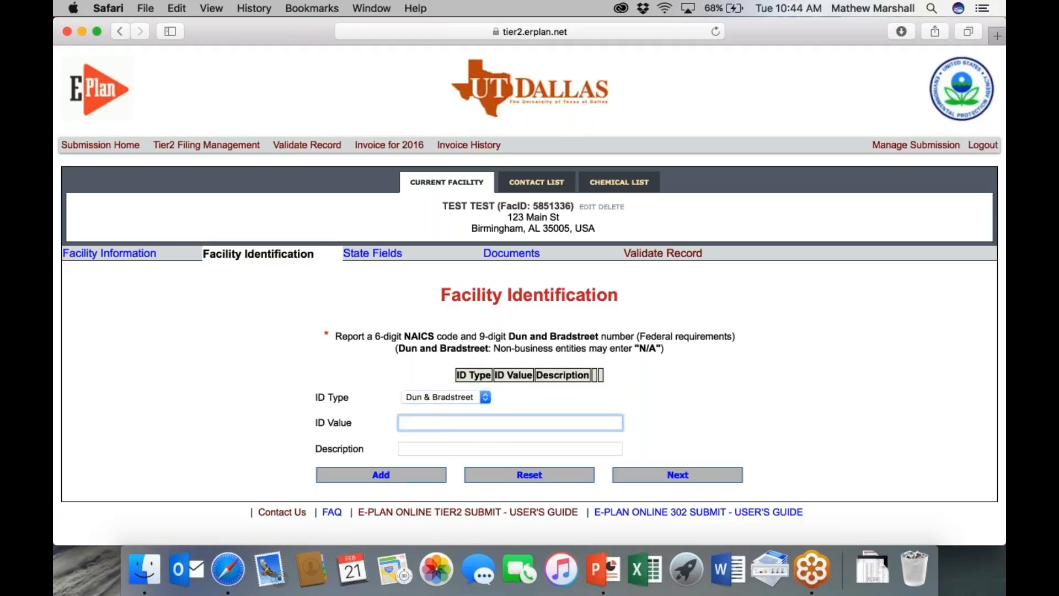
pyautogui.write('NA')
pyautogui.click(370, 477)
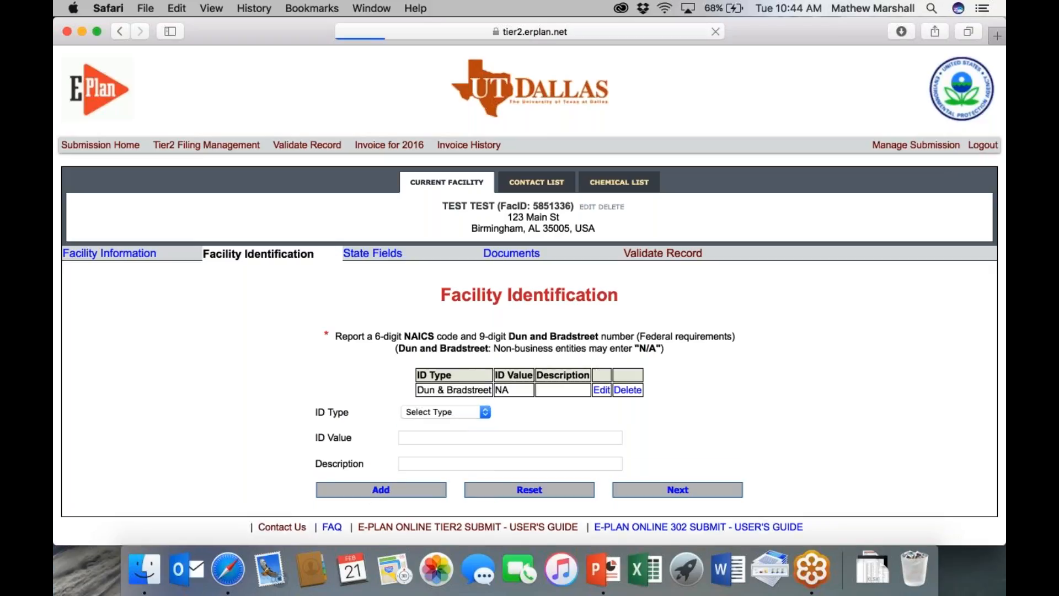
# - Add NAICS identifier 111130 (Dry Pea and Bean Farming) and continue to State Applicable Fields
pyautogui.click(453, 412)
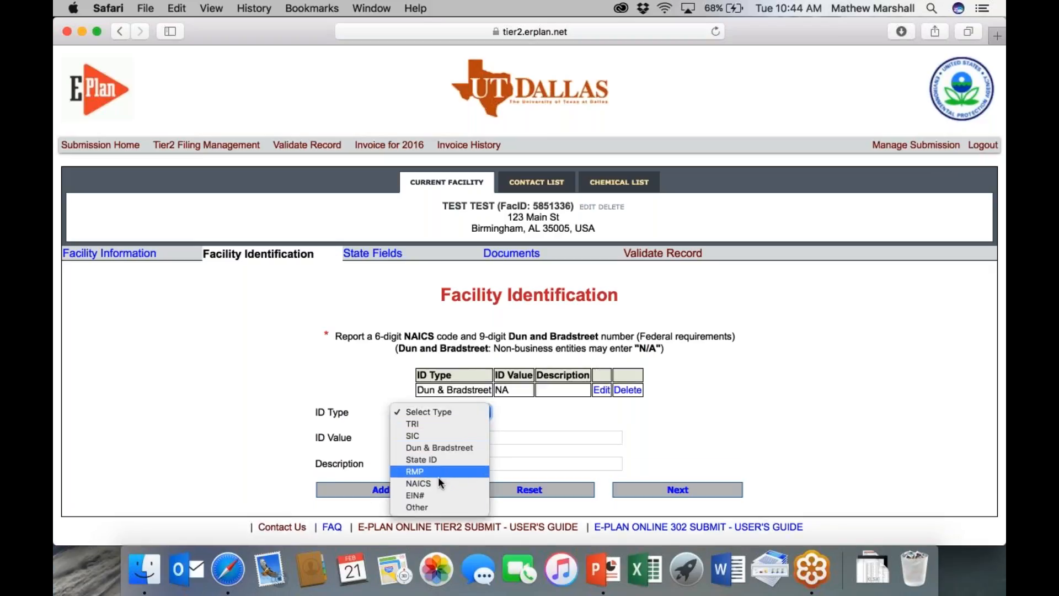
pyautogui.click(438, 483)
pyautogui.click(425, 439)
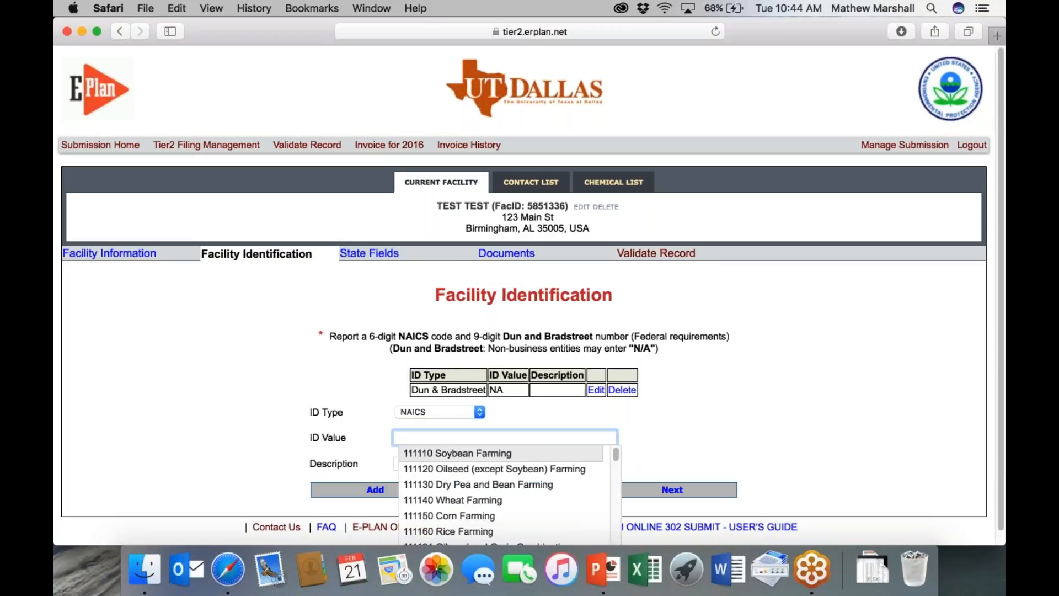
pyautogui.write('3444')
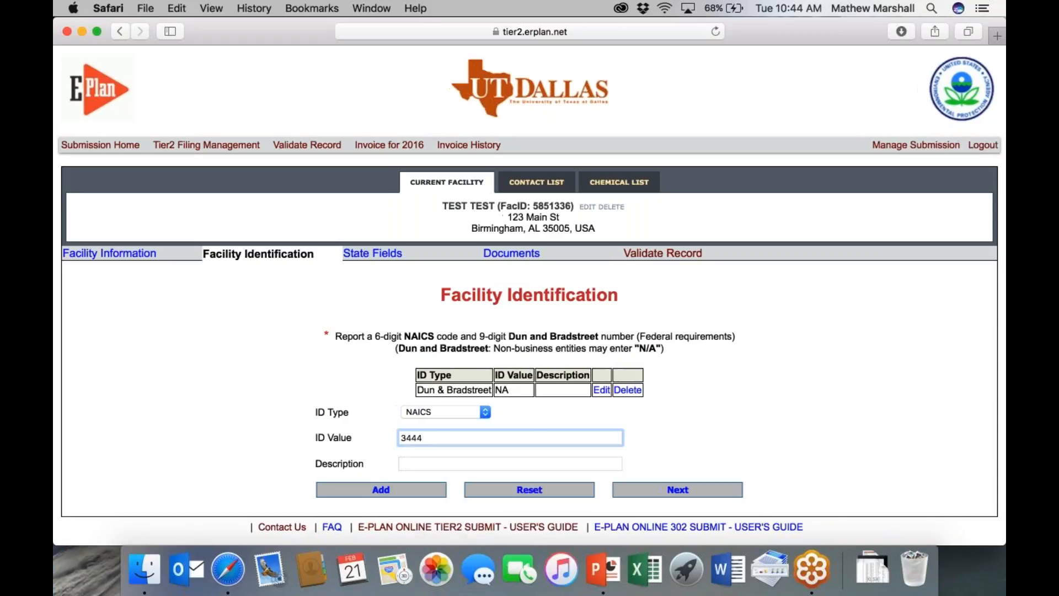
pyautogui.press('BackSpace')
pyautogui.press('BackSpace')
pyautogui.press('BackSpace')
pyautogui.press('BackSpace')
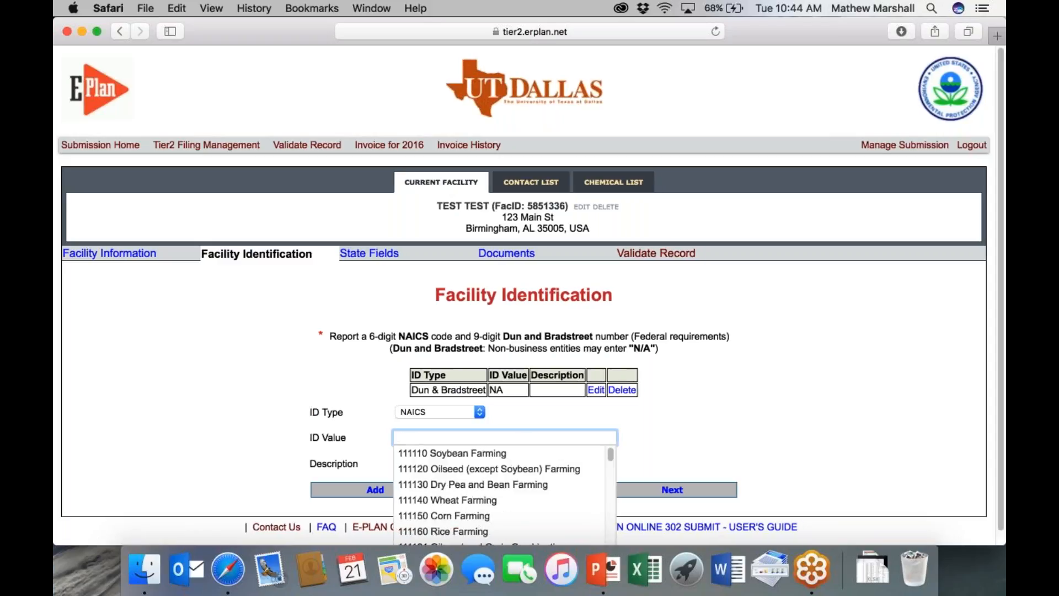
pyautogui.click(463, 485)
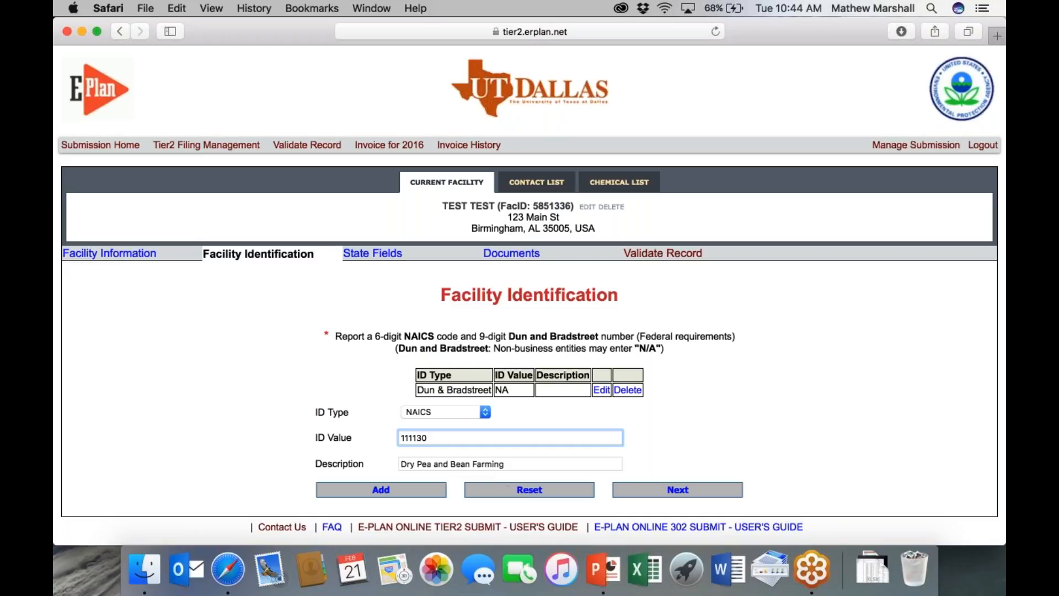
pyautogui.click(388, 490)
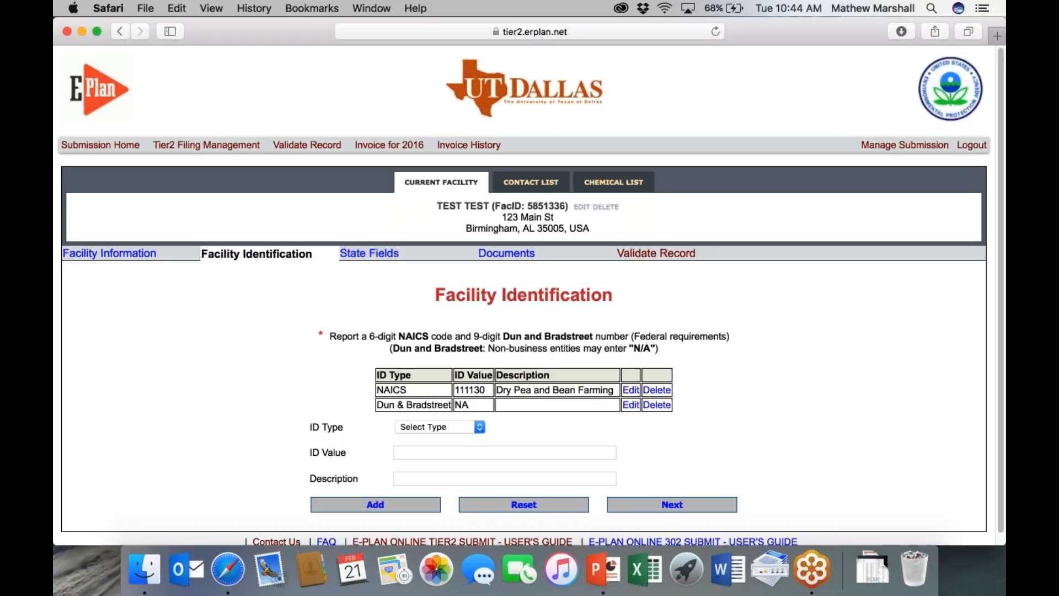
pyautogui.click(648, 505)
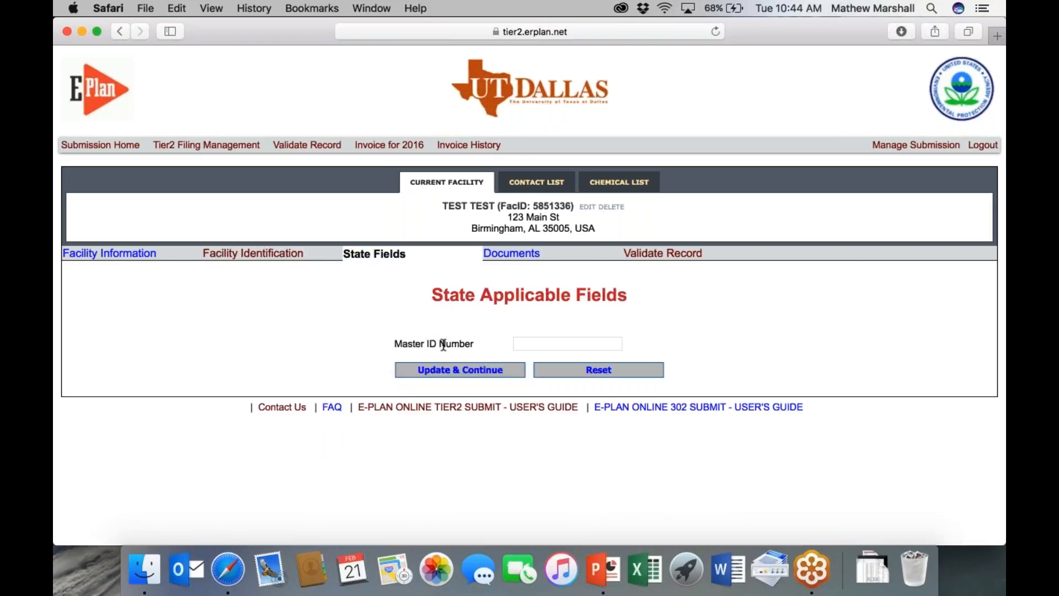
# - Save Master ID Number TEMP, then start adding a new contact from the Contact List
pyautogui.click(544, 345)
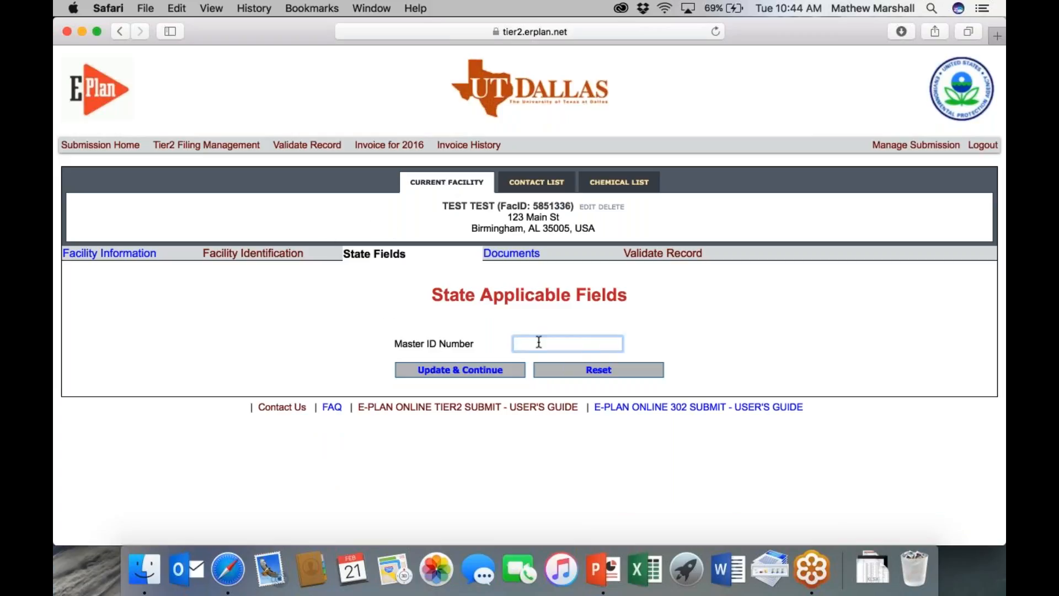
pyautogui.write('TEMP')
pyautogui.click(466, 369)
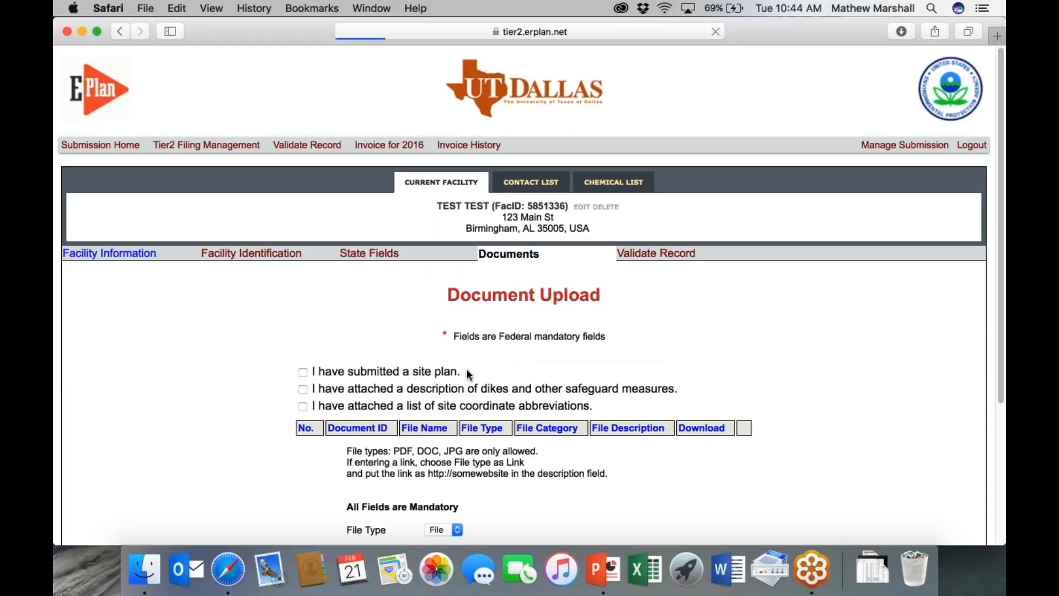
pyautogui.scroll(-4, 543, 364)
pyautogui.scroll(4, 543, 364)
pyautogui.moveTo(531, 183)
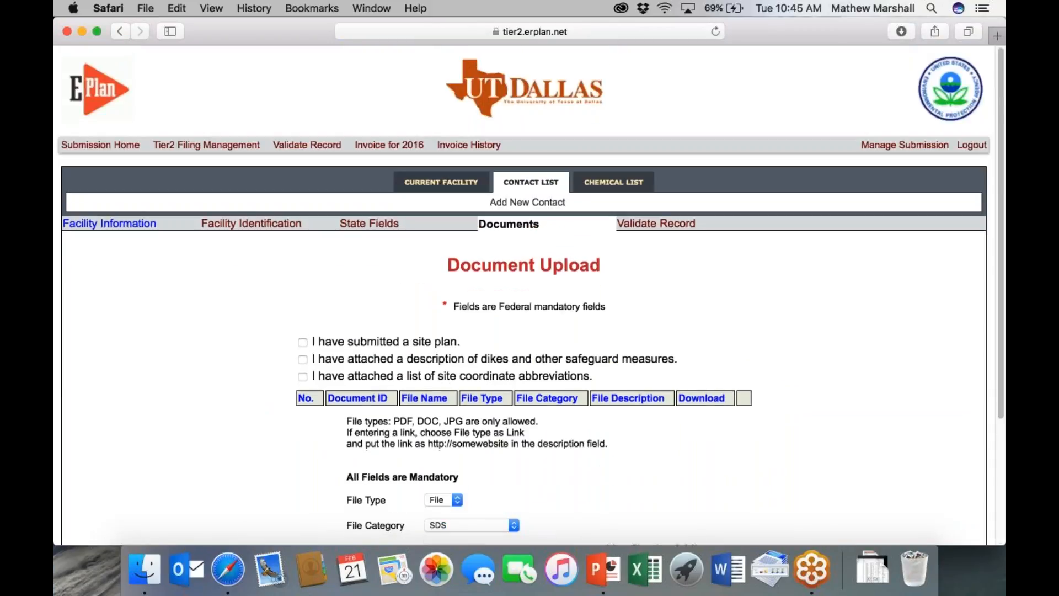
pyautogui.click(530, 210)
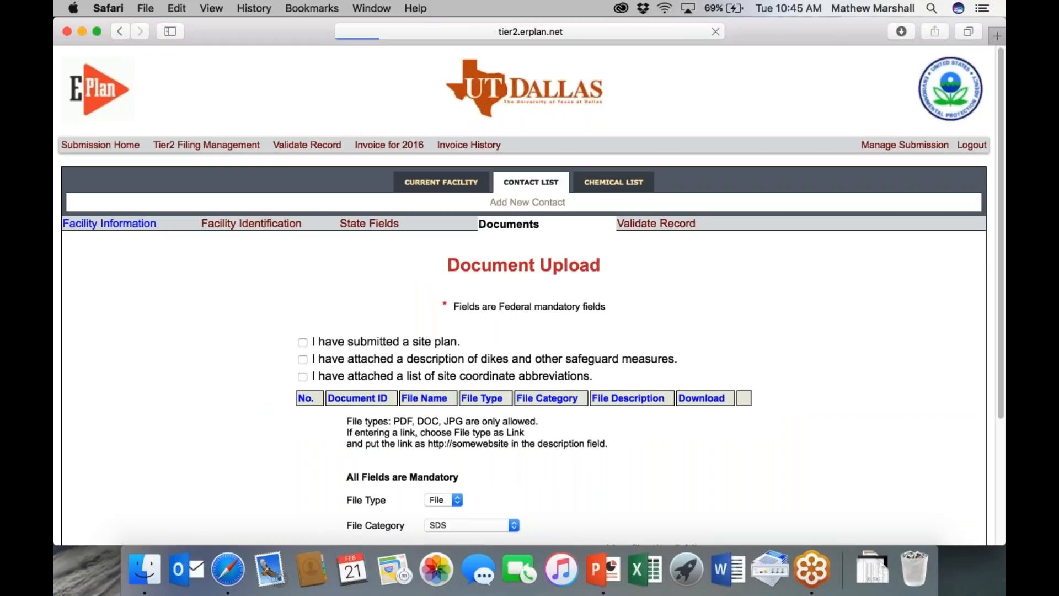
# - Choose Emergency Contact as the new contact's role
pyautogui.click(596, 322)
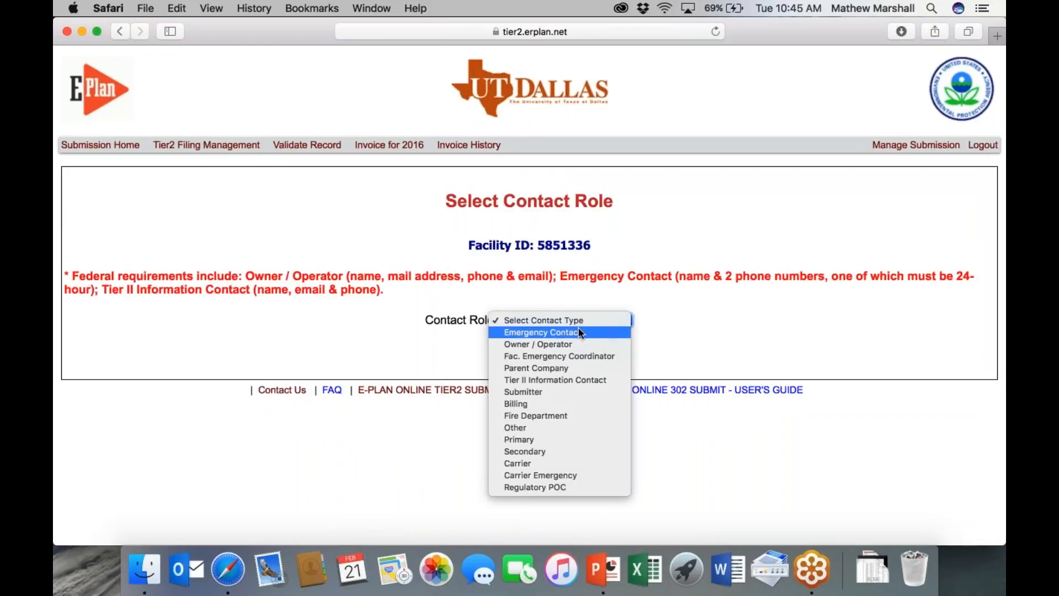
pyautogui.click(572, 332)
pyautogui.click(561, 356)
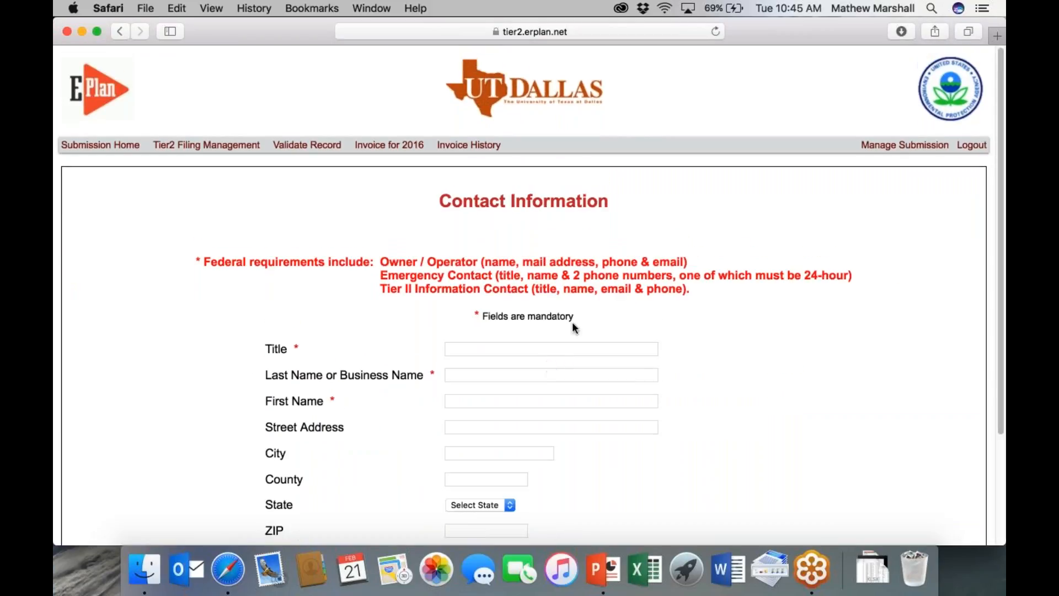
pyautogui.scroll(-3, 601, 348)
pyautogui.scroll(3, 497, 354)
# - Fill in the contact's title, name and e-mail address, then save the contact
pyautogui.click(466, 351)
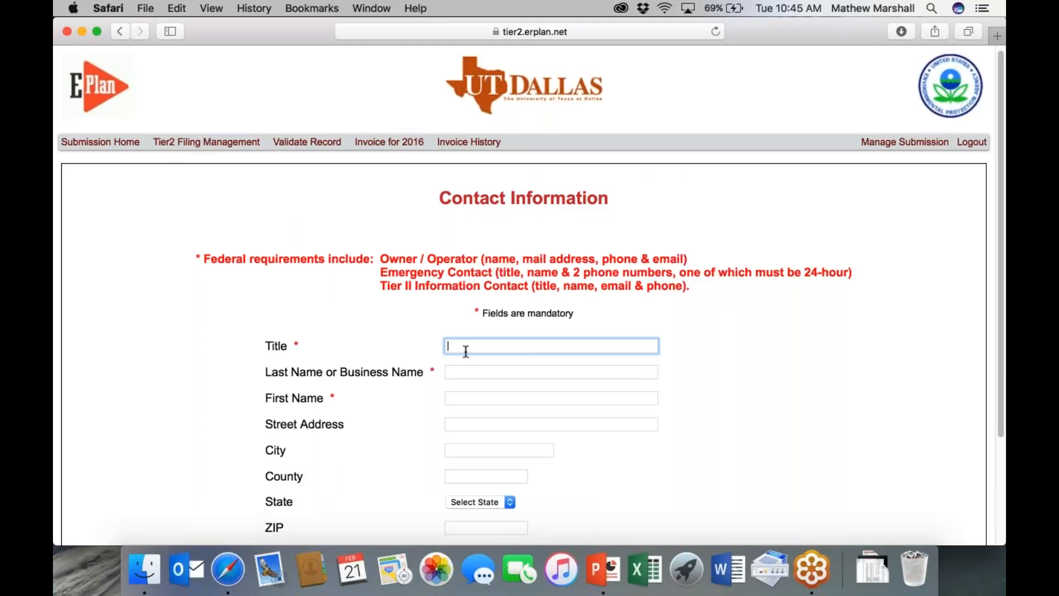
pyautogui.write('v')
pyautogui.click(464, 369)
pyautogui.press('Tab')
pyautogui.press('Tab')
pyautogui.press('Tab')
pyautogui.press('Tab')
pyautogui.press('Tab')
pyautogui.press('Tab')
pyautogui.press('Tab')
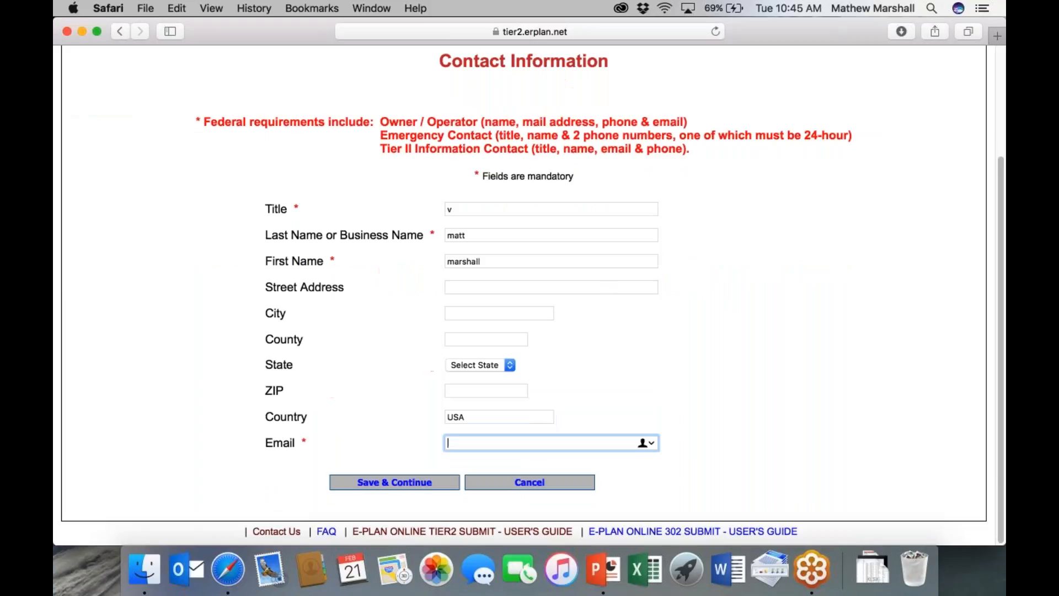
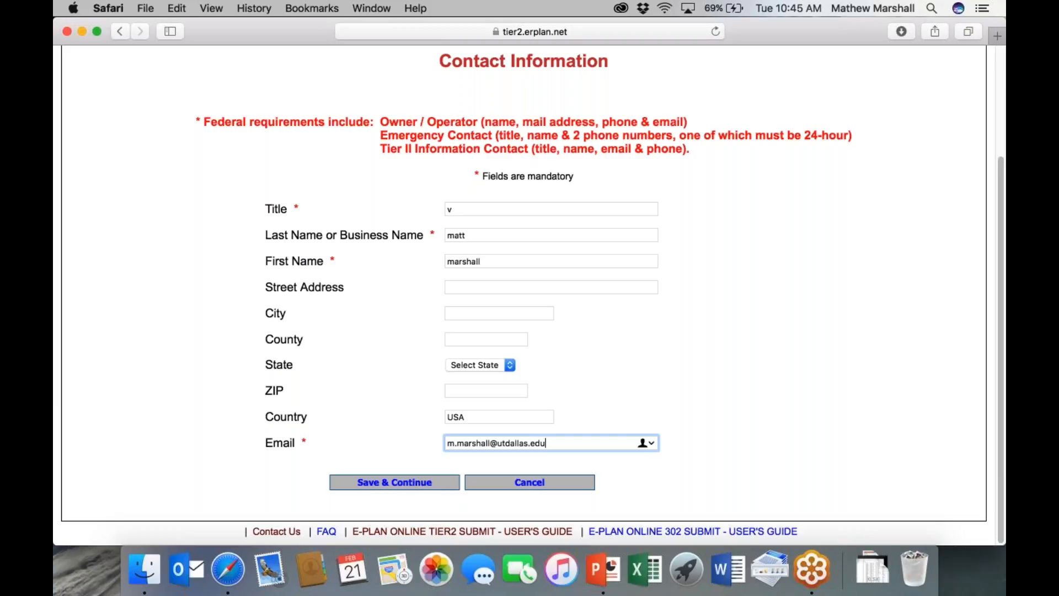
pyautogui.click(421, 483)
pyautogui.scroll(-1, 504, 448)
# - Add the contact's phone number as a 24-hour phone and select the current facility for association
pyautogui.click(519, 473)
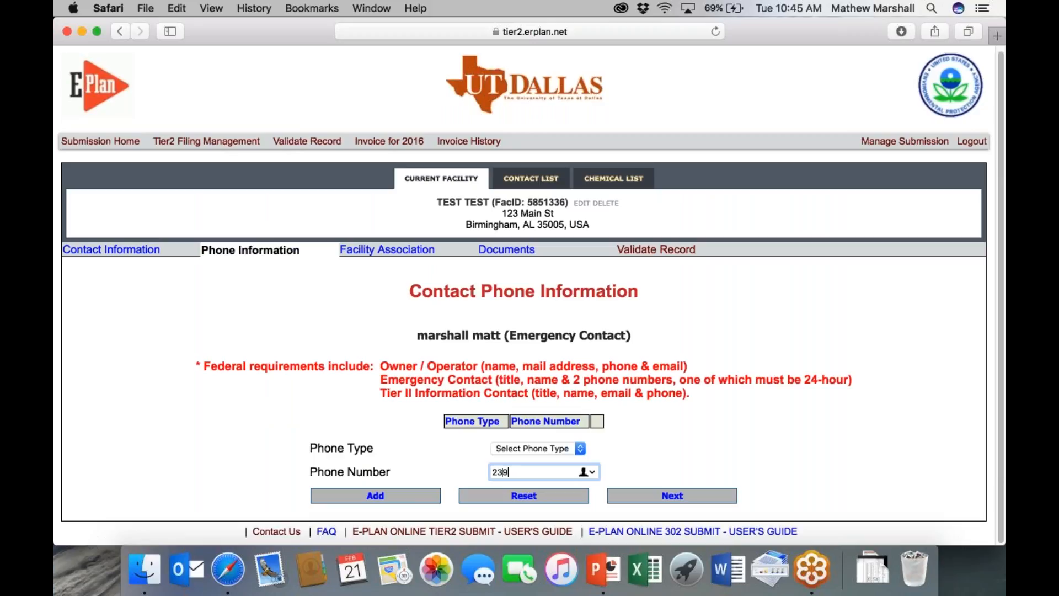
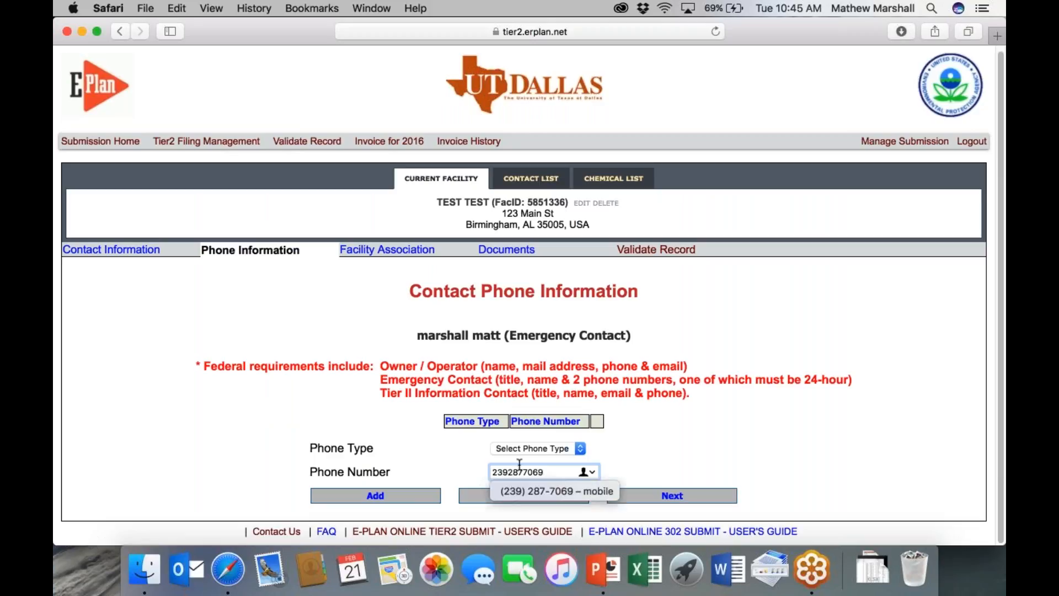
pyautogui.click(531, 448)
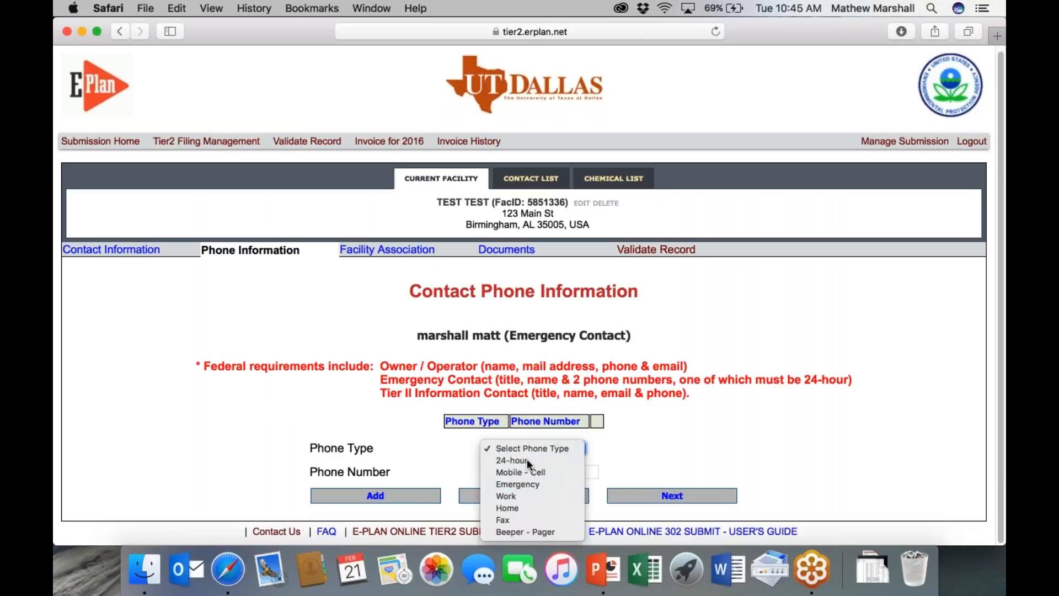
pyautogui.click(528, 460)
pyautogui.click(404, 498)
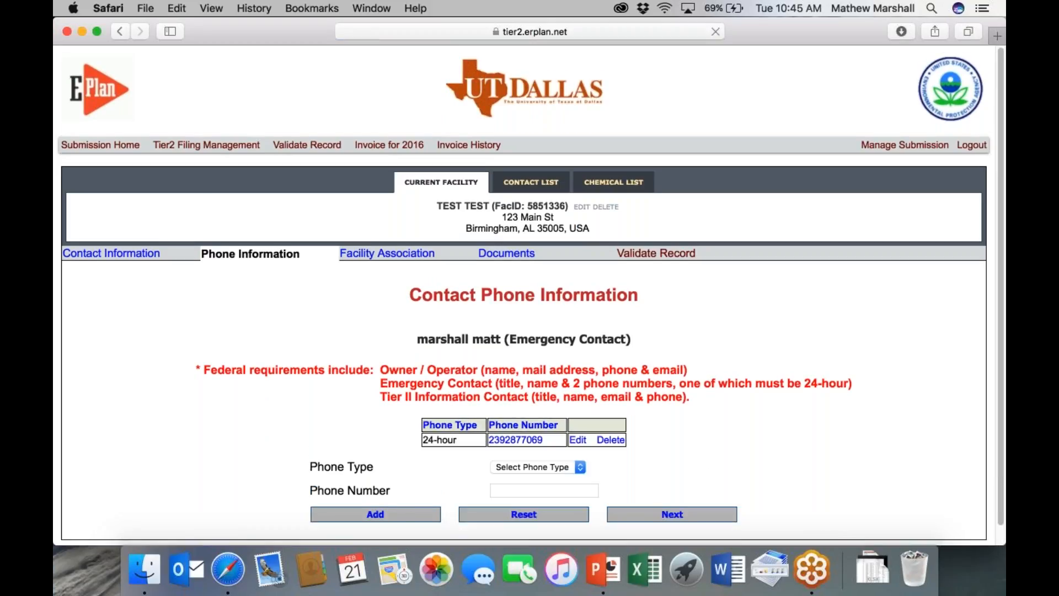
pyautogui.scroll(-2, 654, 496)
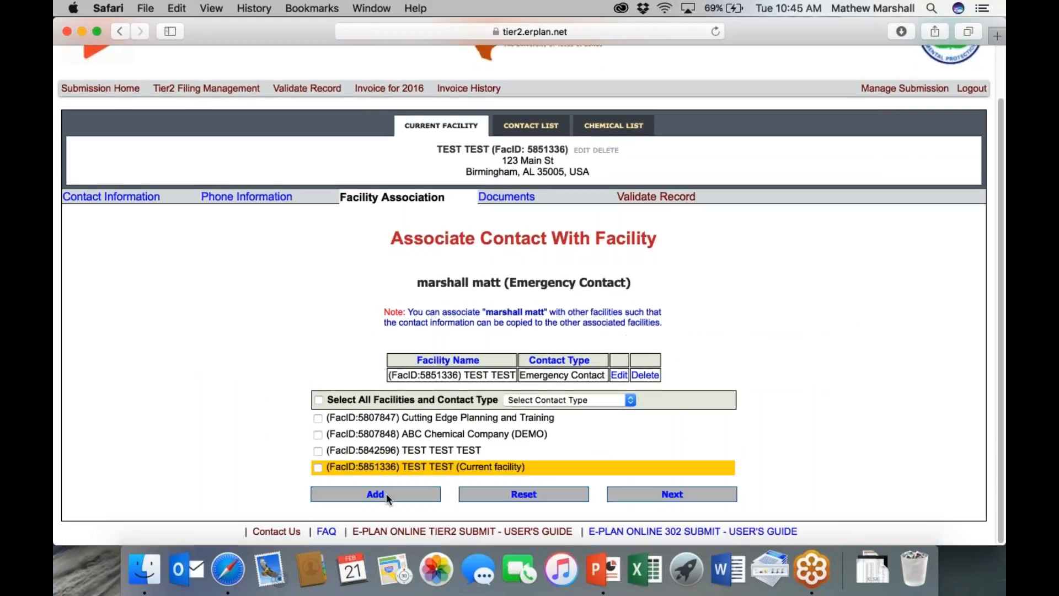
pyautogui.click(318, 468)
# - Associate the contact with TEST TEST as Owner / Operator
pyautogui.click(621, 400)
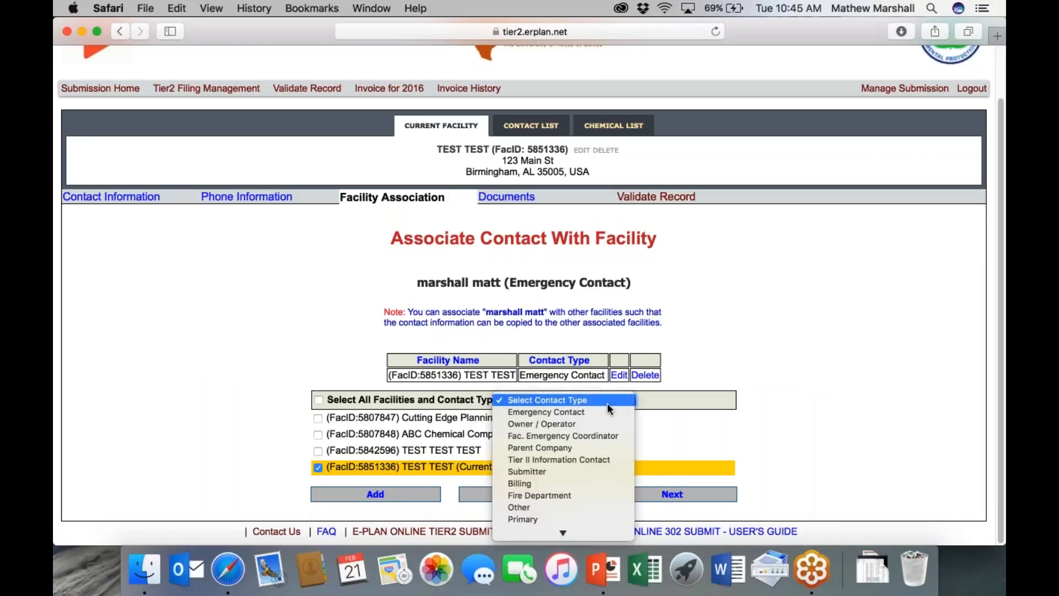
pyautogui.click(574, 424)
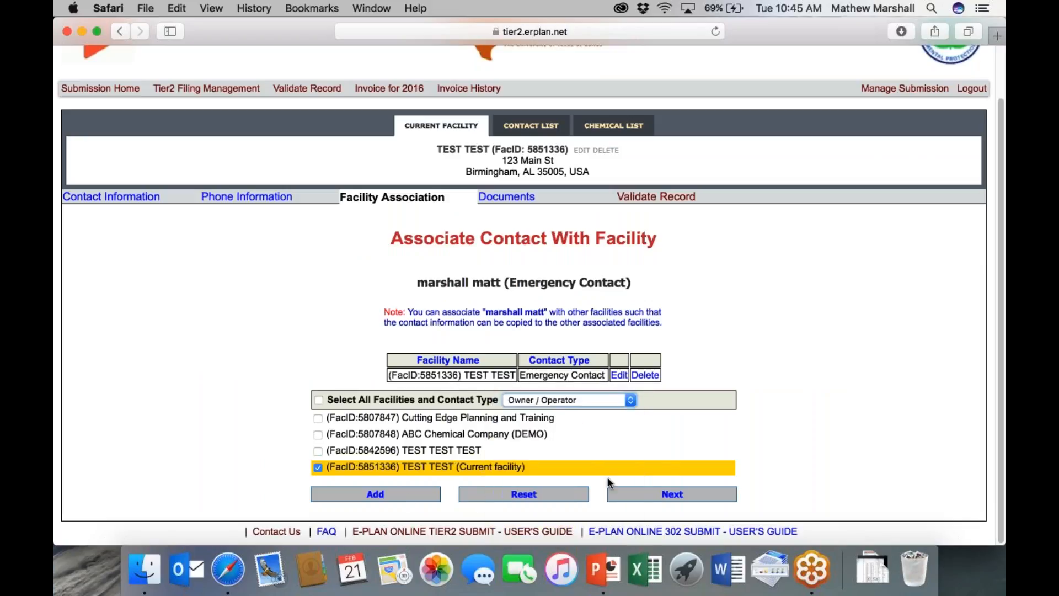
pyautogui.click(399, 494)
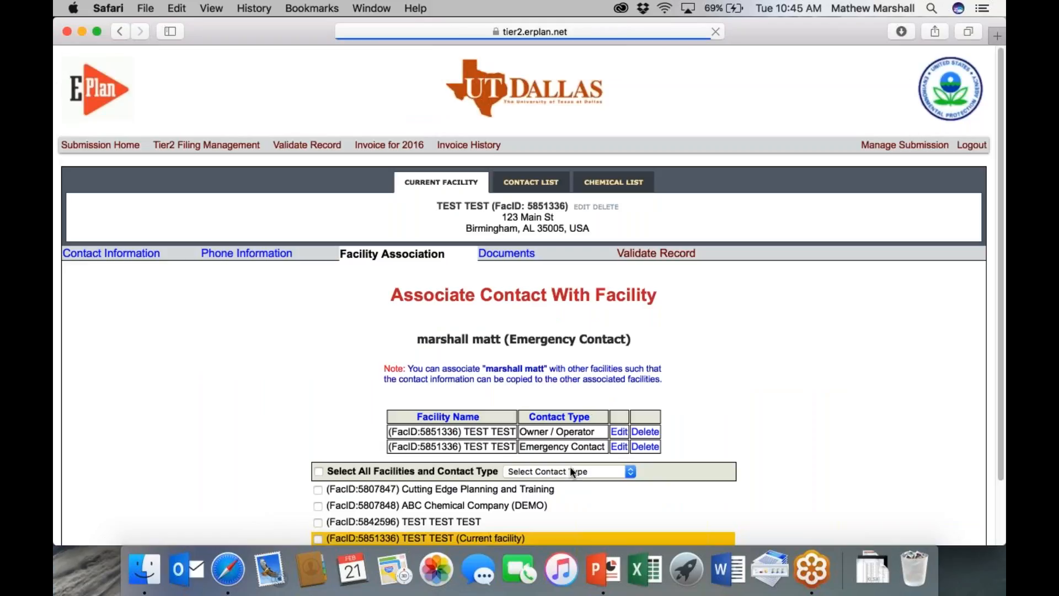
# - Also associate the contact as Tier II Information Contact, then view the facility's contact list
pyautogui.click(571, 470)
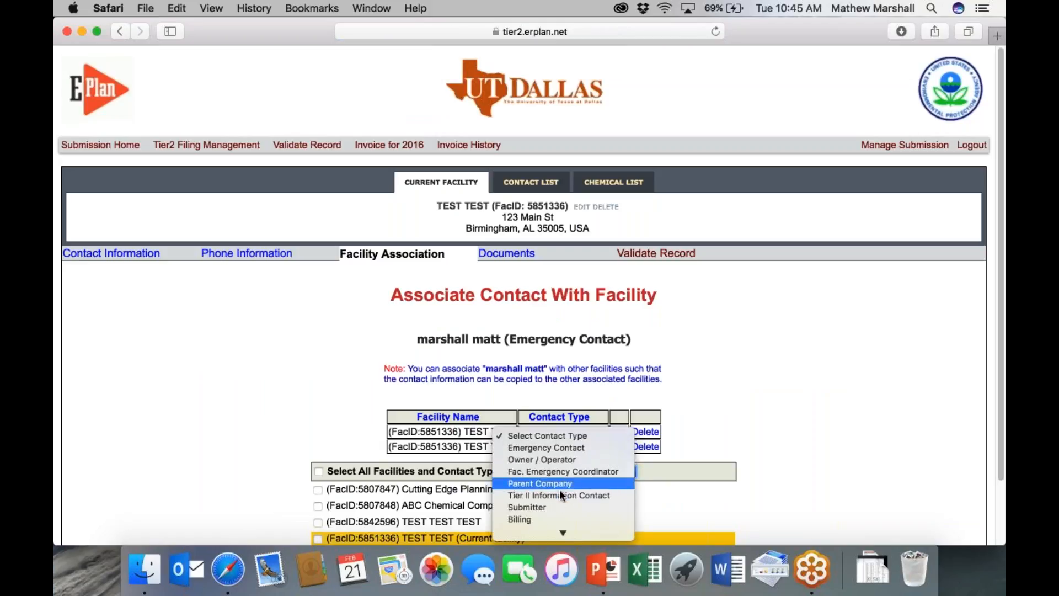
pyautogui.click(558, 494)
pyautogui.scroll(-3, 631, 494)
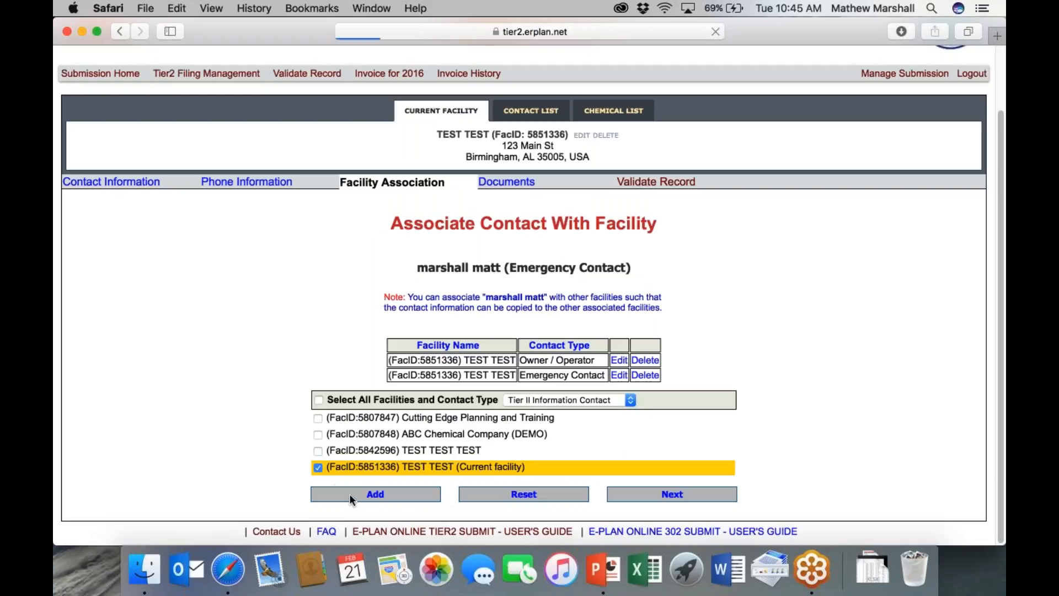
pyautogui.click(349, 495)
pyautogui.scroll(-2, 504, 358)
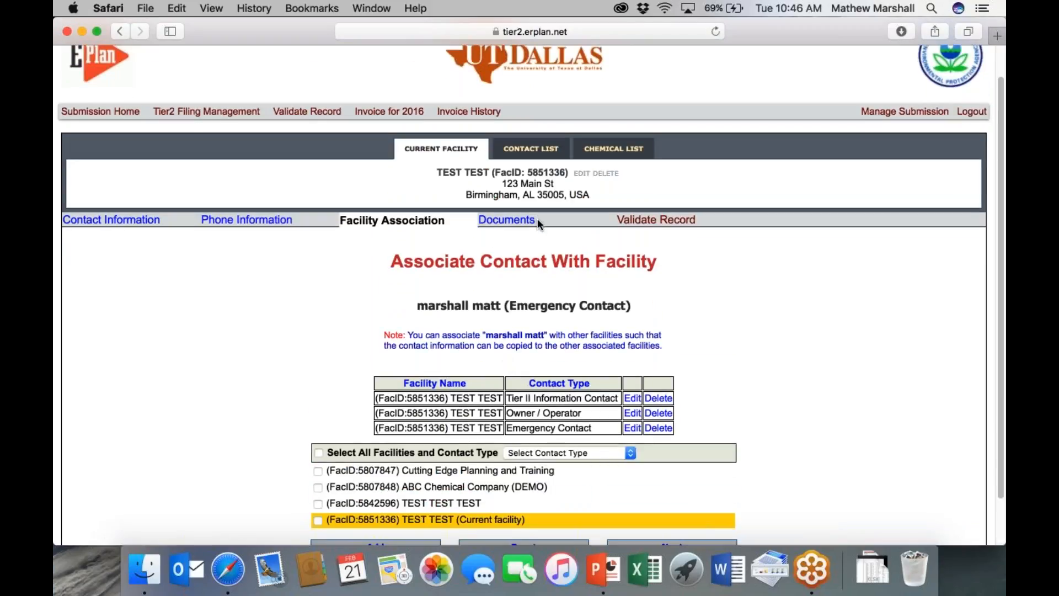
pyautogui.scroll(-2, 540, 234)
pyautogui.scroll(1, 515, 317)
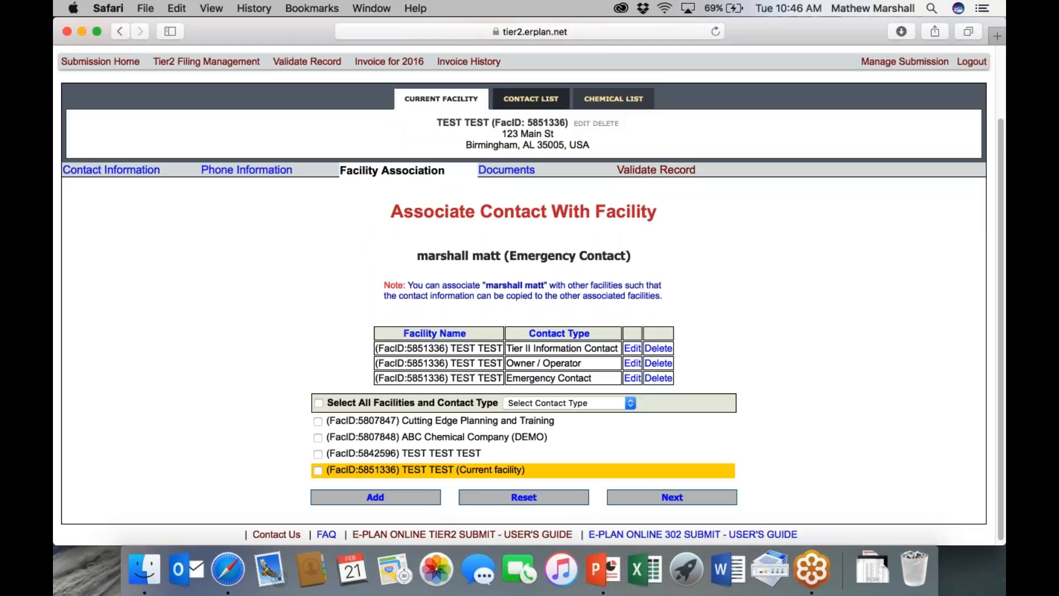
pyautogui.click(535, 100)
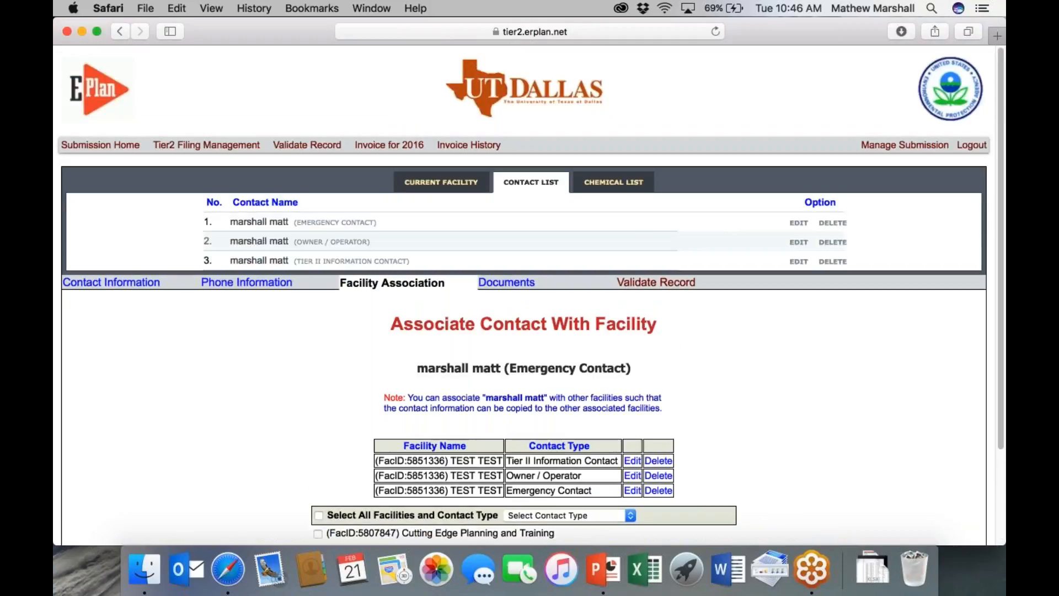
# - Start a new chemical with CAS 0000000 named 'Sulfuric Acid Batteries'
pyautogui.click(613, 182)
pyautogui.click(445, 206)
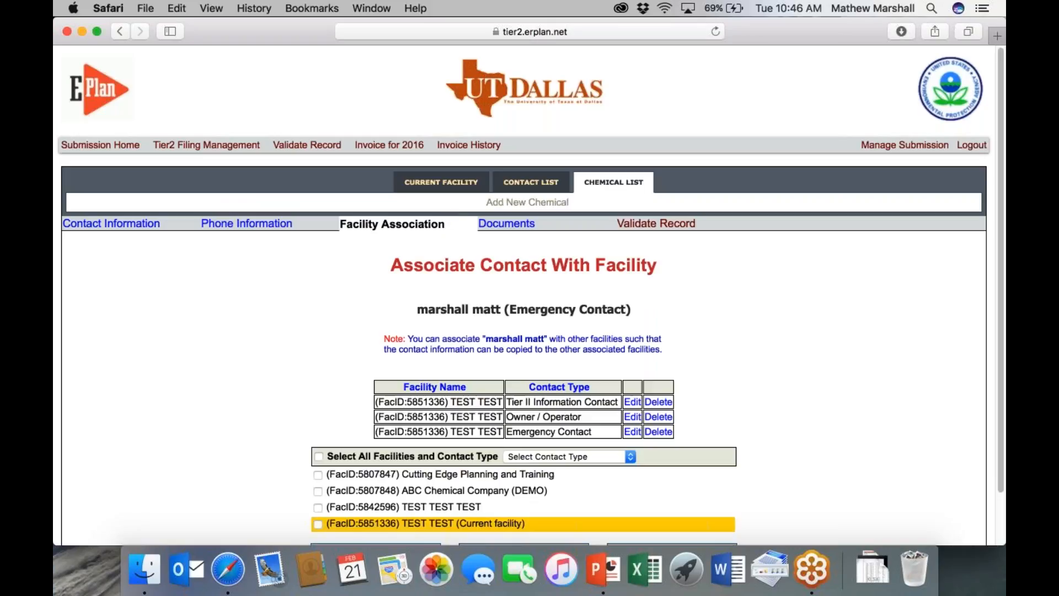
pyautogui.click(381, 268)
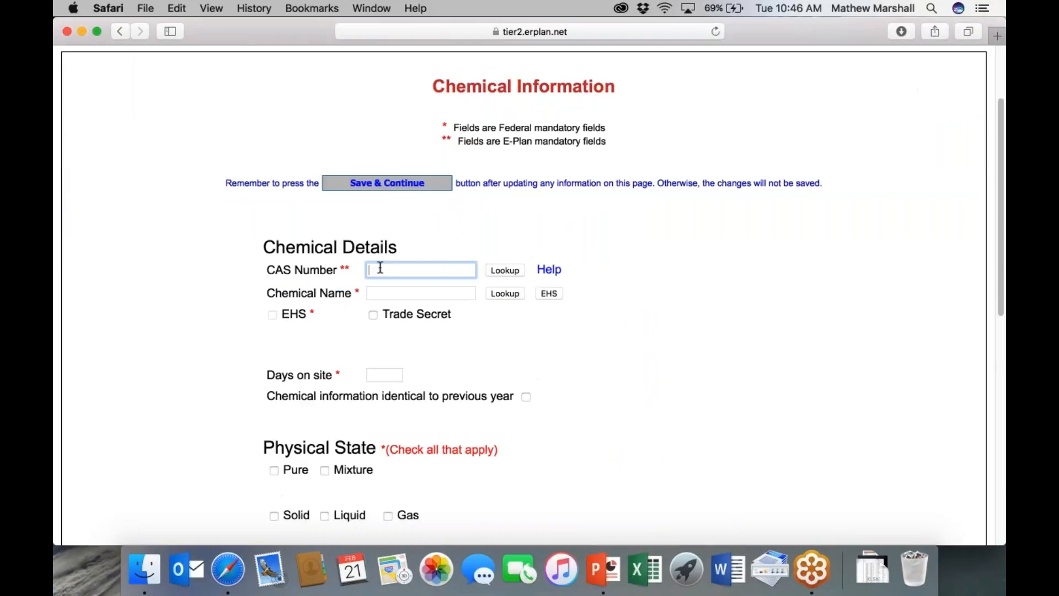
pyautogui.write('0000000')
pyautogui.press('Tab')
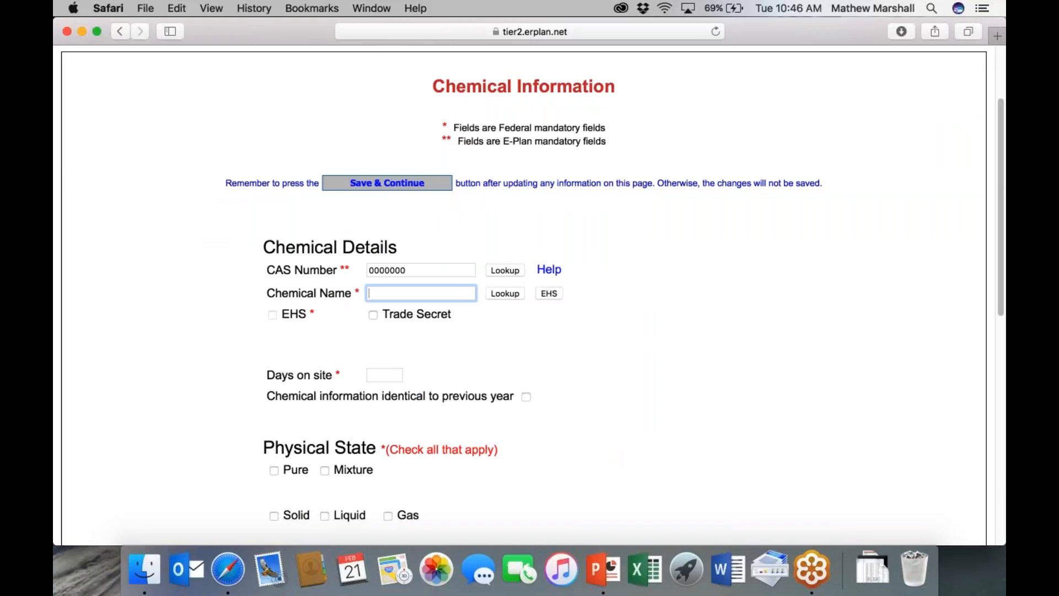
pyautogui.write('S')
pyautogui.press('BackSpace')
pyautogui.write('Sulf')
pyautogui.press('BackSpace')
pyautogui.press('BackSpace')
pyautogui.press('BackSpace')
pyautogui.write('ulfuic')
pyautogui.press('BackSpace')
pyautogui.press('BackSpace')
pyautogui.write('ric Acid Batteries')
# - Set days on site to 366 and the physical state to Mixture and Liquid
pyautogui.click(335, 332)
pyautogui.scroll(-2, 339, 334)
pyautogui.click(390, 326)
pyautogui.write('366')
pyautogui.click(472, 313)
pyautogui.scroll(-5, 442, 323)
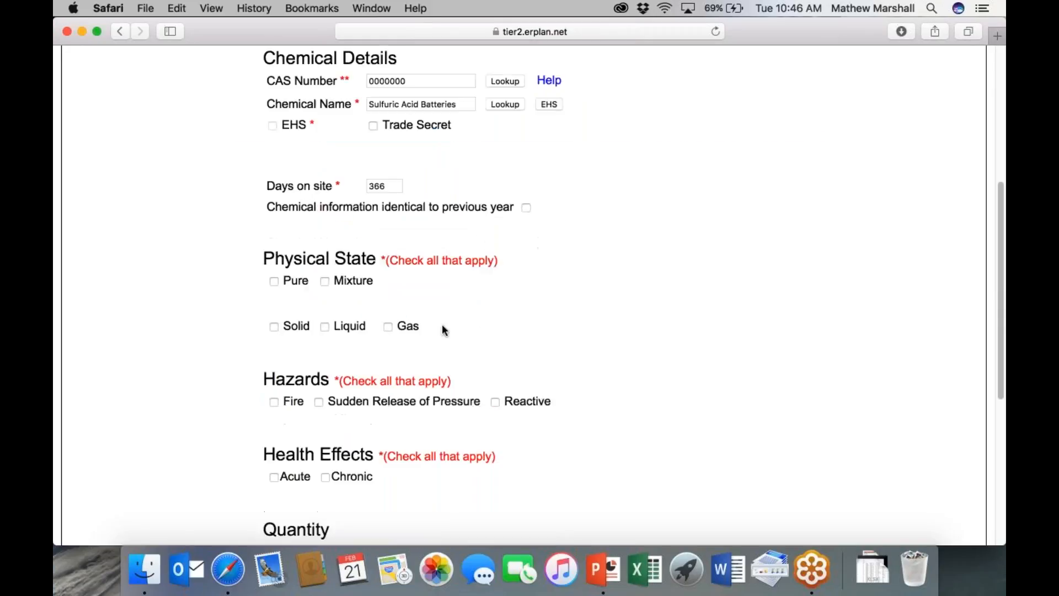
pyautogui.click(325, 284)
pyautogui.click(325, 326)
# - Flag Fire, Sudden Release of Pressure and Reactive hazards plus Acute and Chronic health effects
pyautogui.scroll(-2, 292, 331)
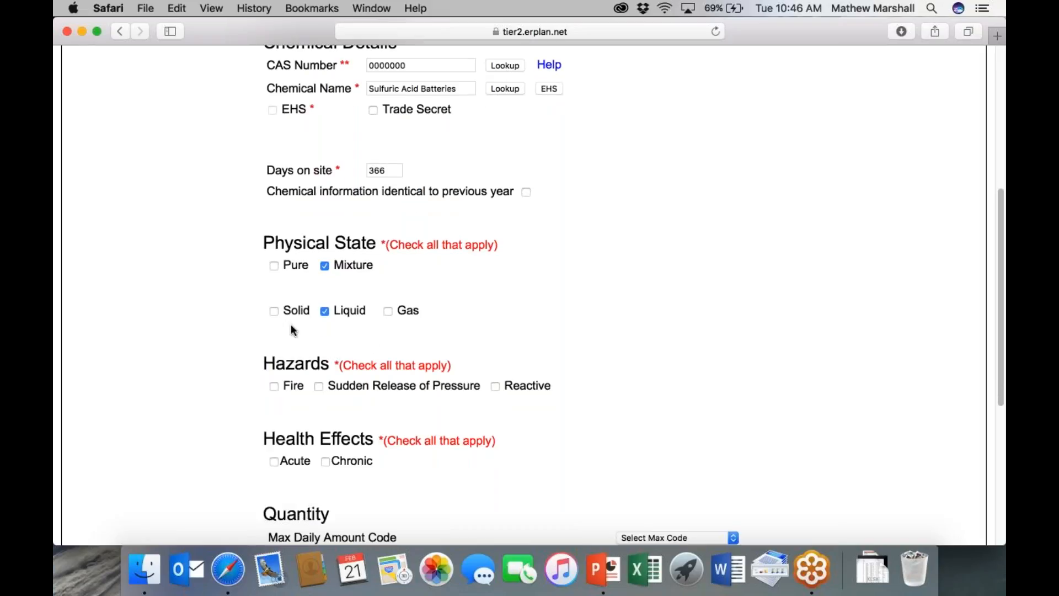
pyautogui.click(274, 362)
pyautogui.click(319, 362)
pyautogui.click(495, 362)
pyautogui.scroll(-3, 347, 418)
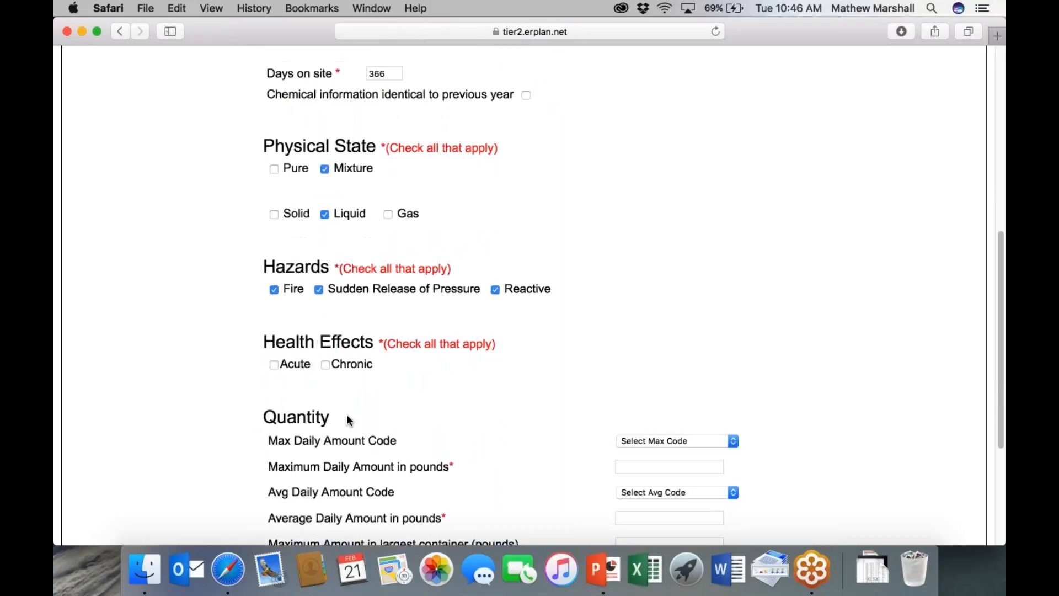
pyautogui.click(274, 364)
pyautogui.click(325, 364)
pyautogui.scroll(-8, 331, 364)
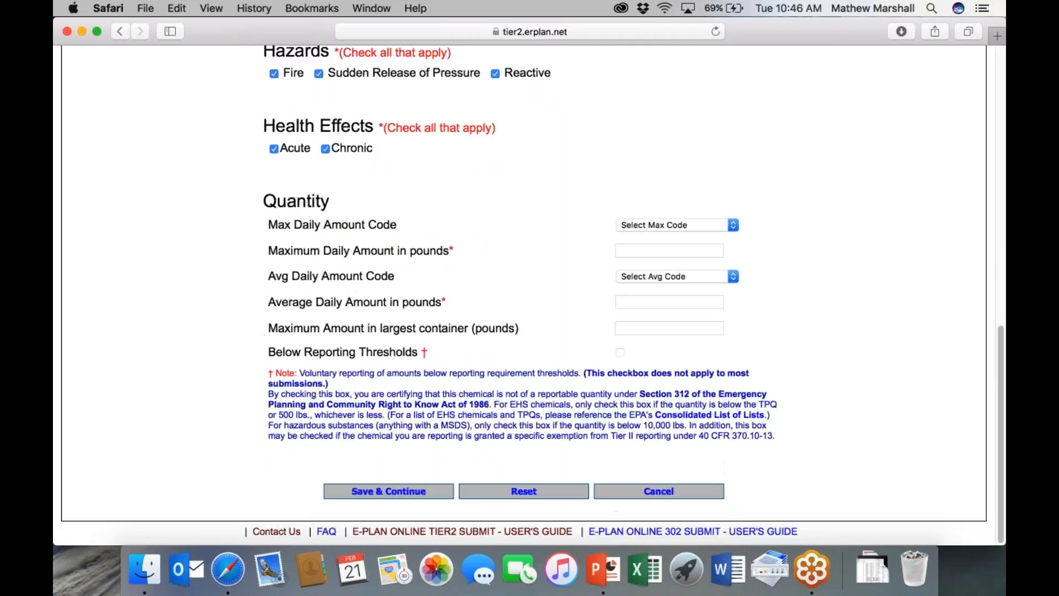
# - Enter 10000 lb maximum and average daily amounts and 2000 lb largest container, then save
pyautogui.click(640, 253)
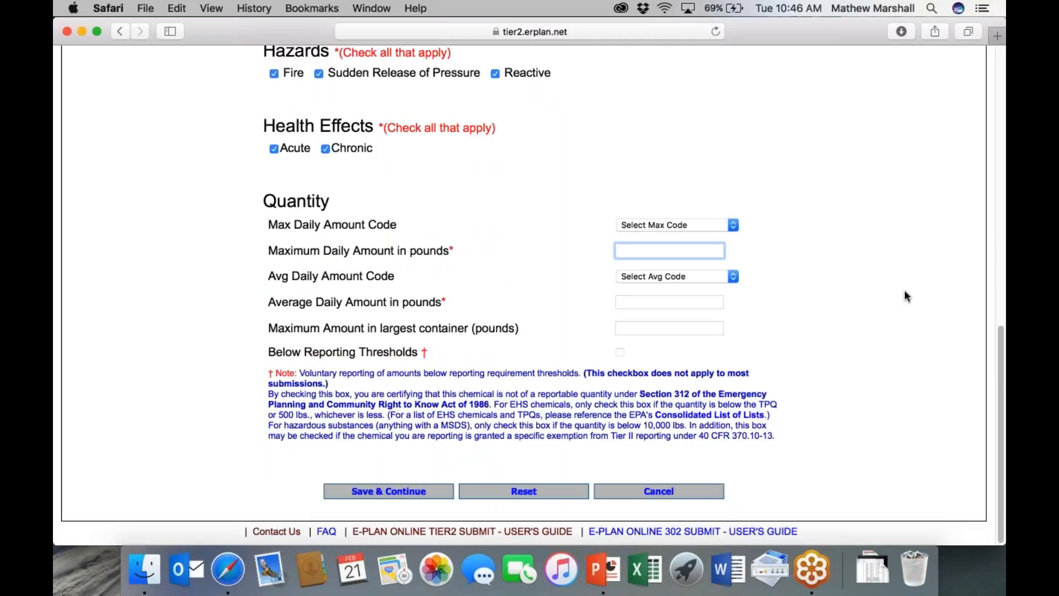
pyautogui.write('10')
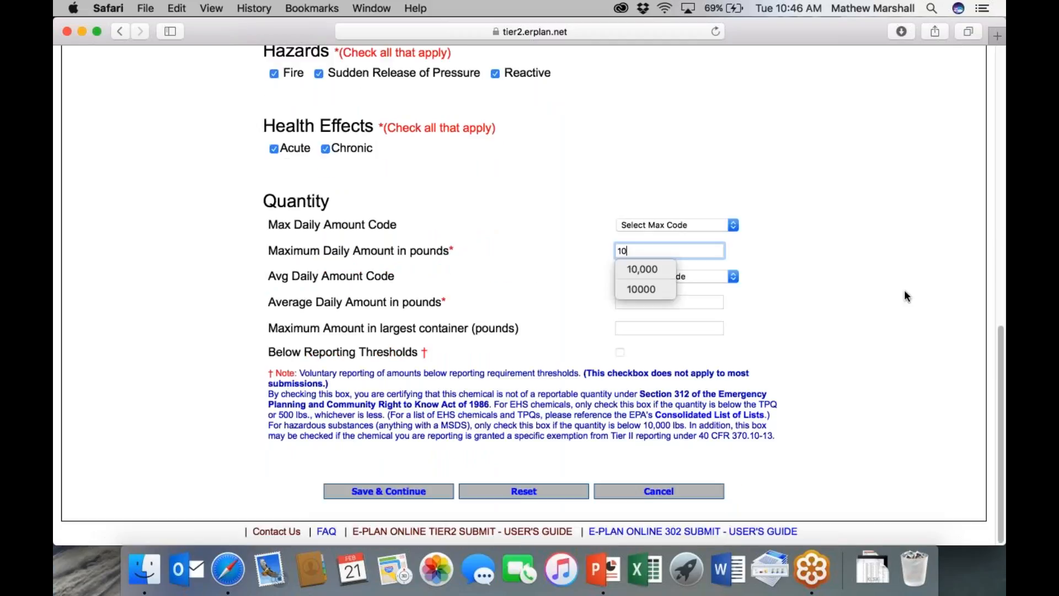
pyautogui.write('000')
pyautogui.press('Tab')
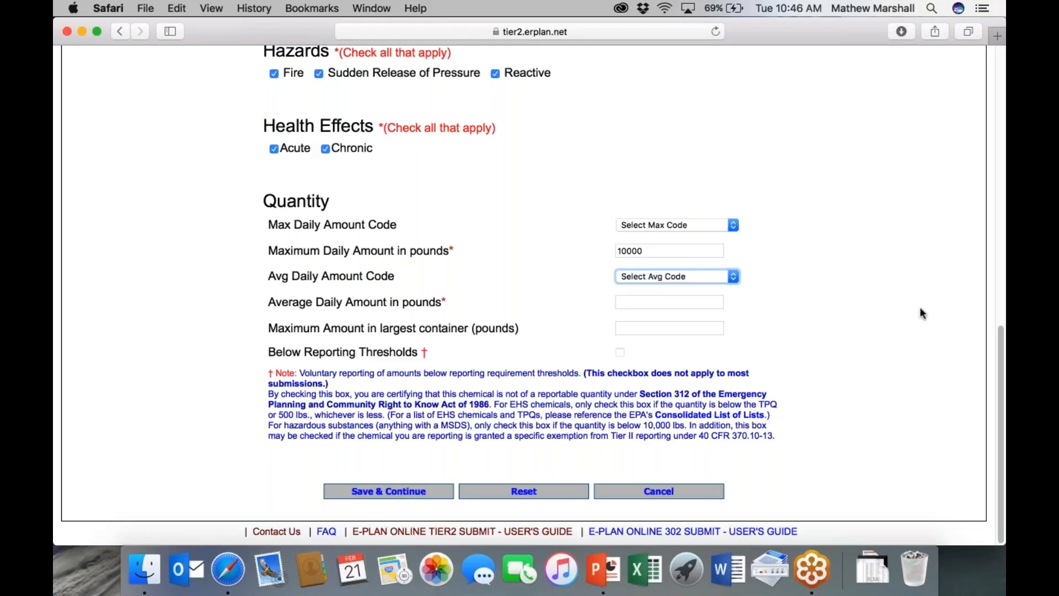
pyautogui.click(653, 302)
pyautogui.write('10000')
pyautogui.press('Tab')
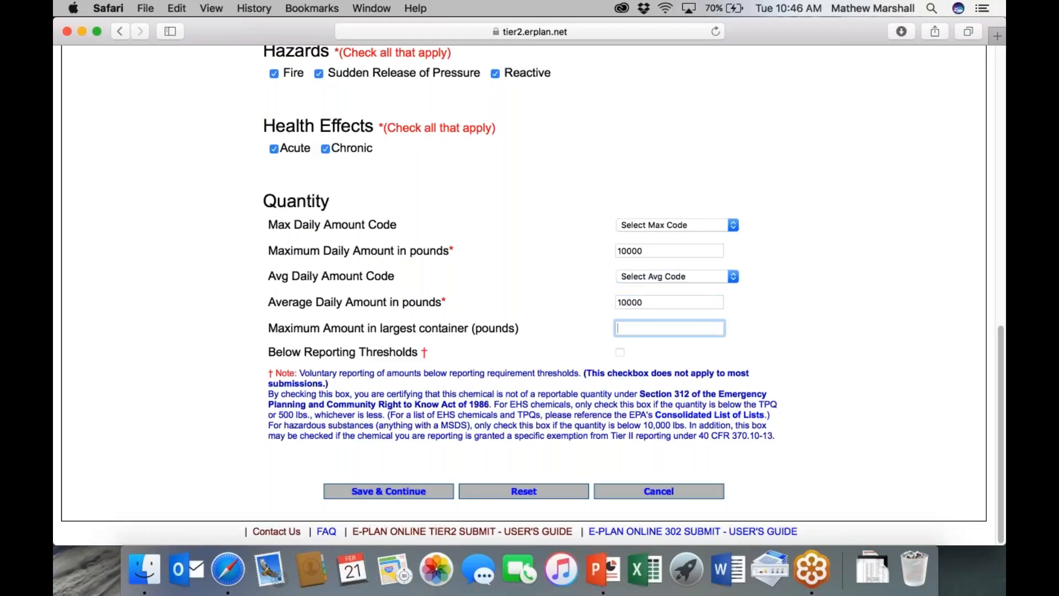
pyautogui.write('2000')
pyautogui.click(573, 310)
pyautogui.click(408, 492)
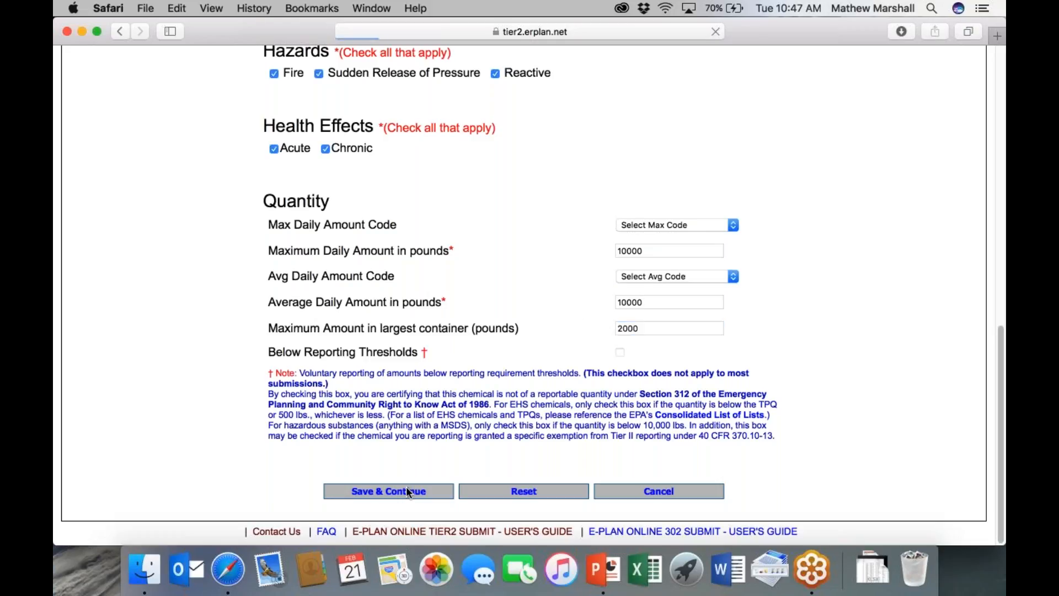
pyautogui.scroll(-2, 432, 349)
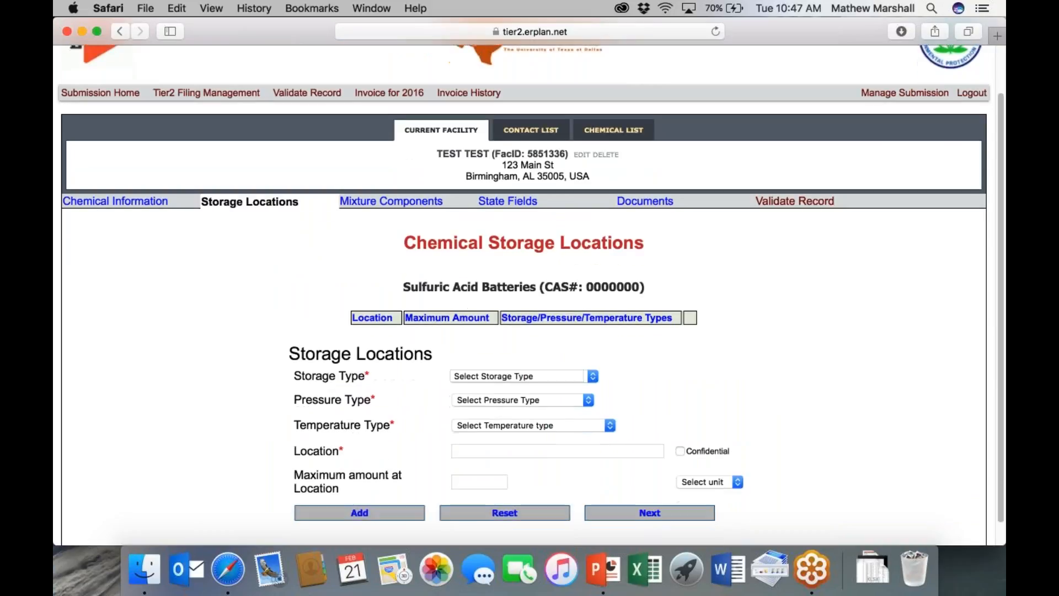
# - Add a 'Forklifts' storage location: Battery, ambient pressure and temperature, 2000 lb
pyautogui.click(476, 376)
pyautogui.write('b')
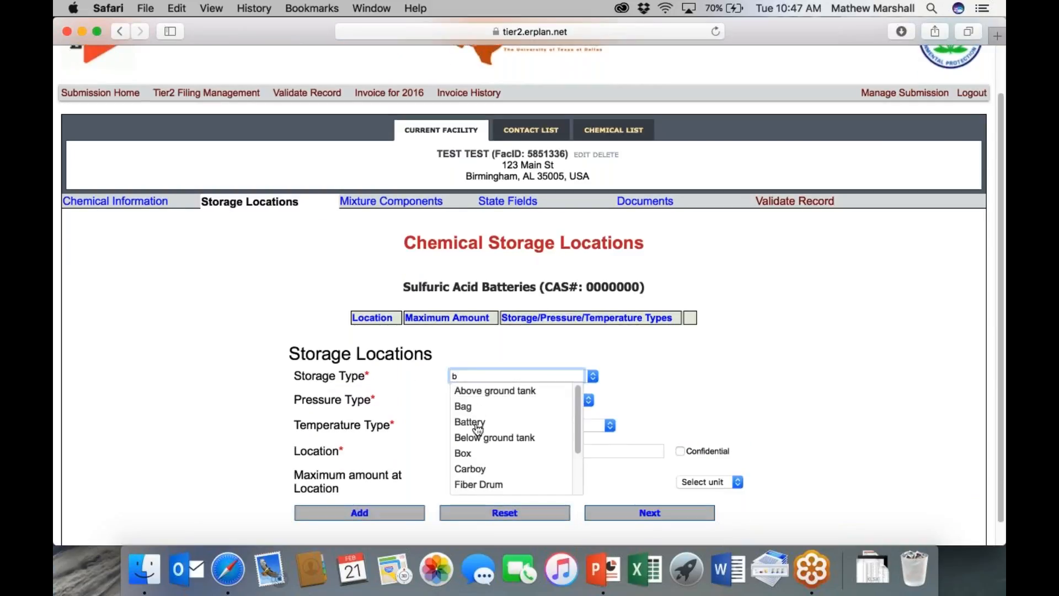
pyautogui.click(472, 421)
pyautogui.click(476, 399)
pyautogui.click(479, 412)
pyautogui.click(477, 425)
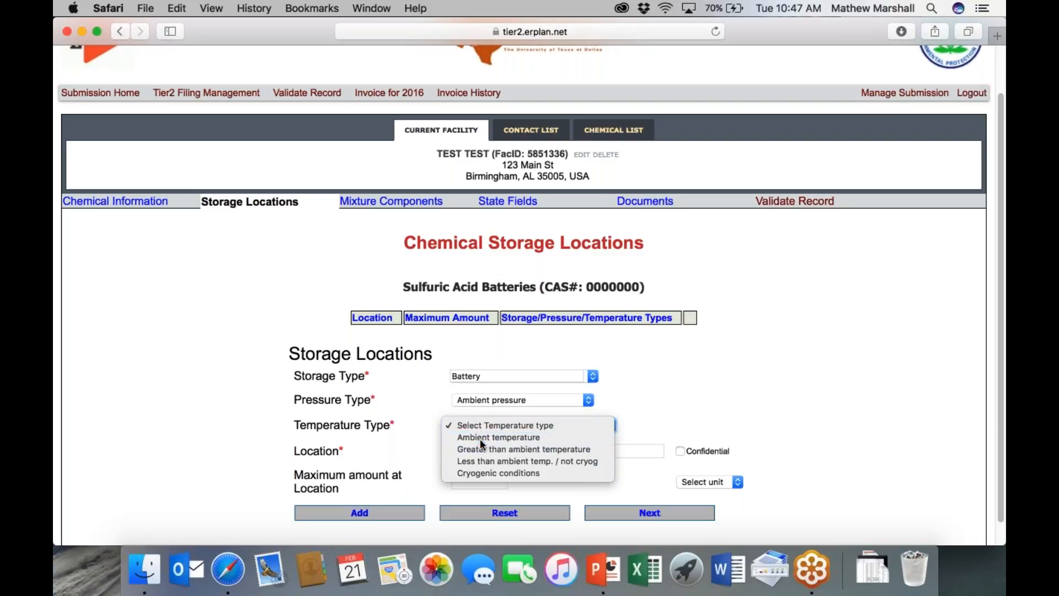
pyautogui.click(481, 437)
pyautogui.click(477, 451)
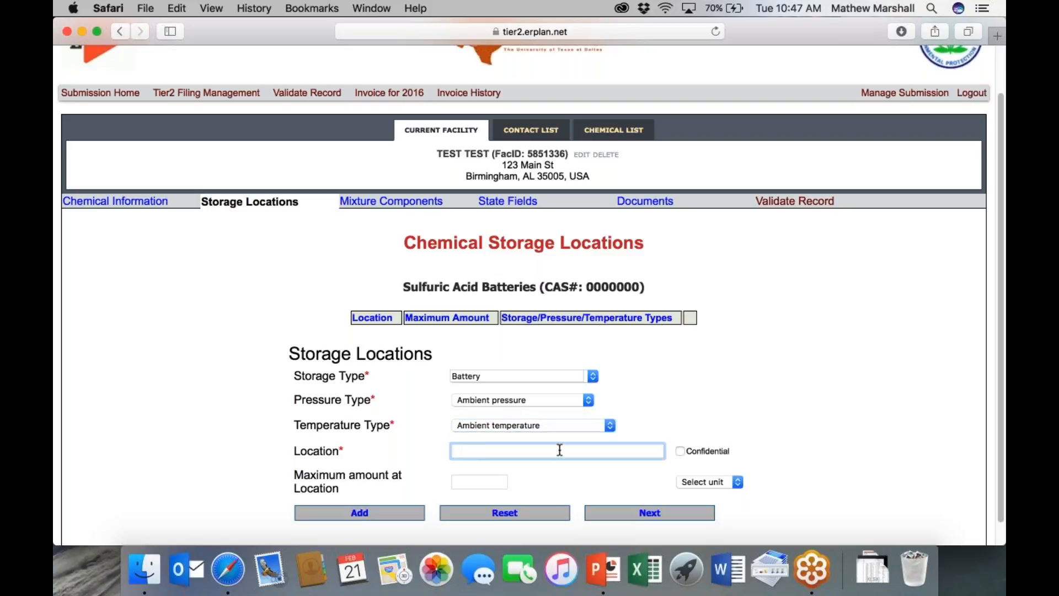
pyautogui.write('Forklifts')
pyautogui.click(491, 482)
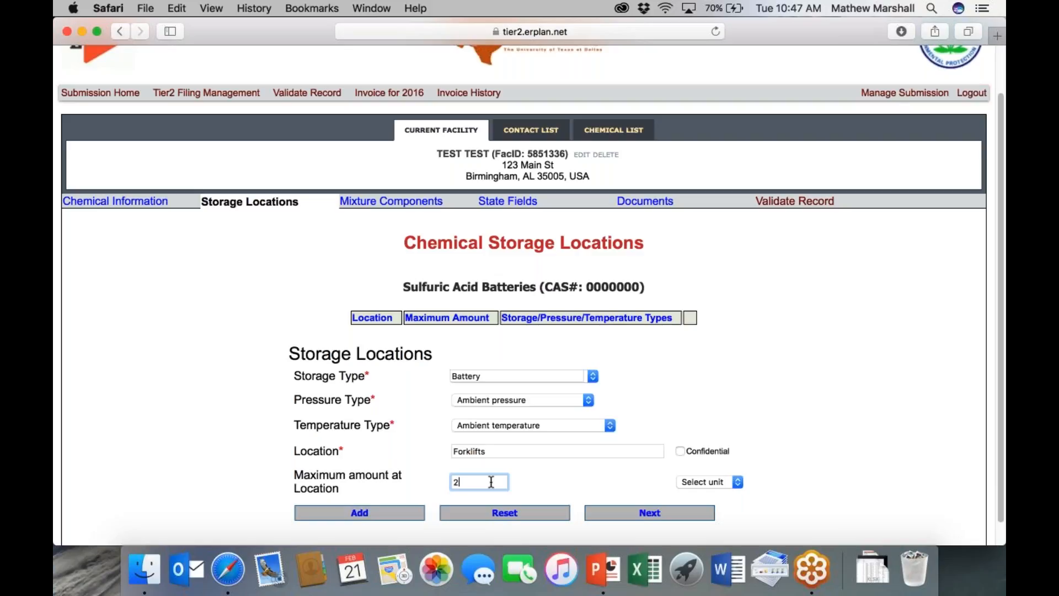
pyautogui.write('2000')
pyautogui.click(698, 482)
pyautogui.click(697, 494)
pyautogui.click(378, 514)
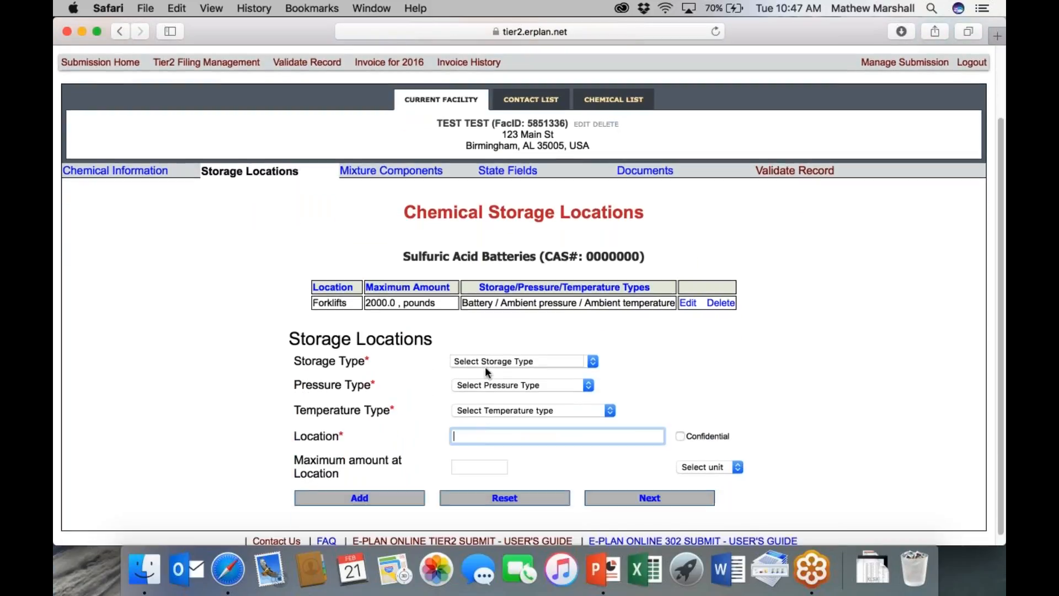
# - Fill in a second Battery location, 'Charging station at rear of store', ambient conditions, 4000 lb
pyautogui.click(485, 363)
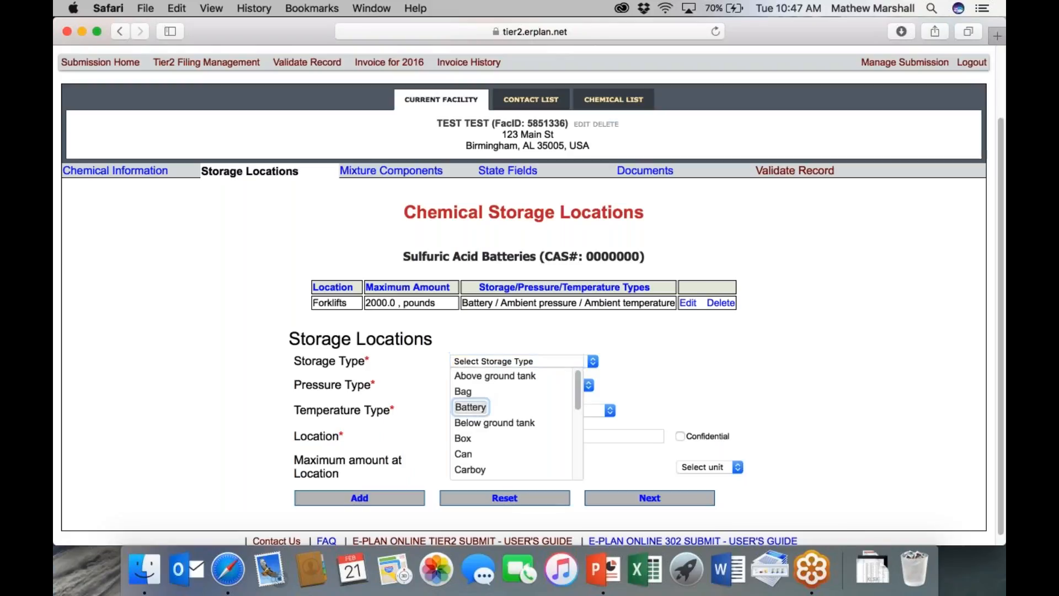
pyautogui.click(475, 407)
pyautogui.click(478, 386)
pyautogui.click(477, 398)
pyautogui.click(472, 409)
pyautogui.click(475, 422)
pyautogui.click(475, 435)
pyautogui.write('Char')
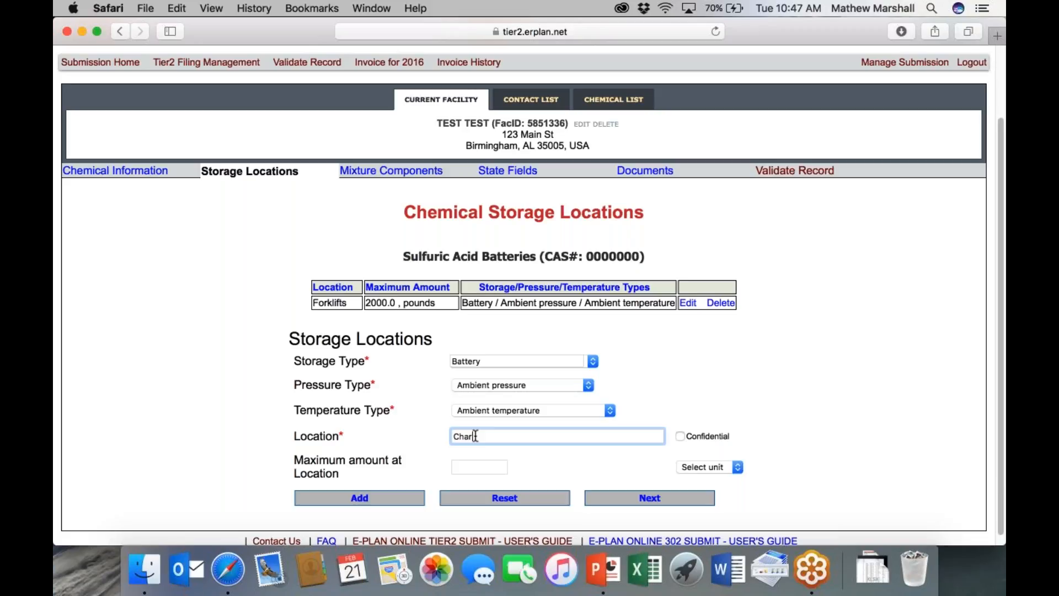
pyautogui.write('ging station at rear of store')
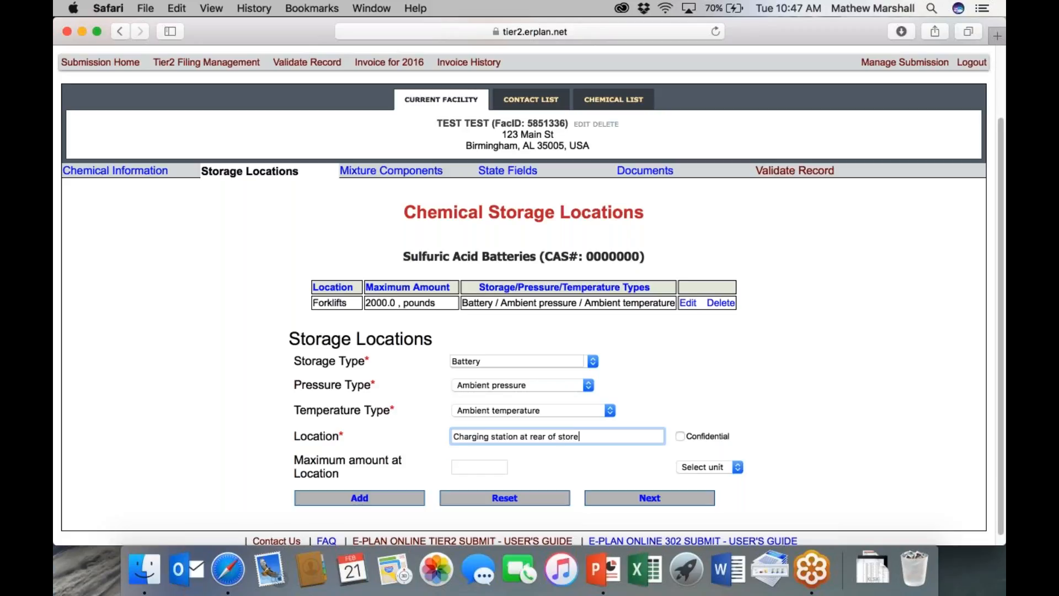
pyautogui.click(469, 474)
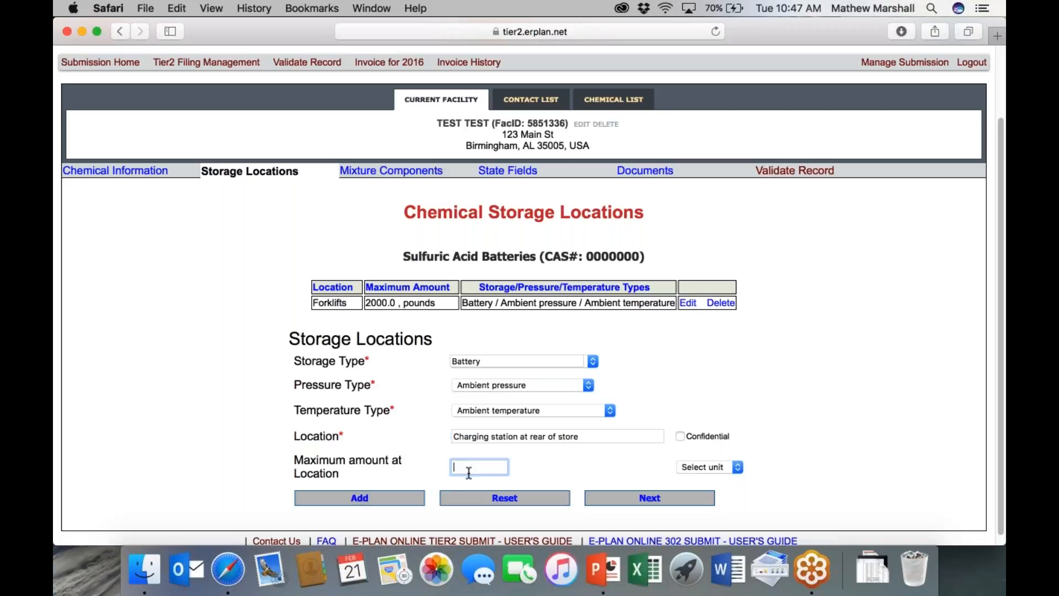
pyautogui.write('4000')
pyautogui.click(682, 466)
pyautogui.click(684, 479)
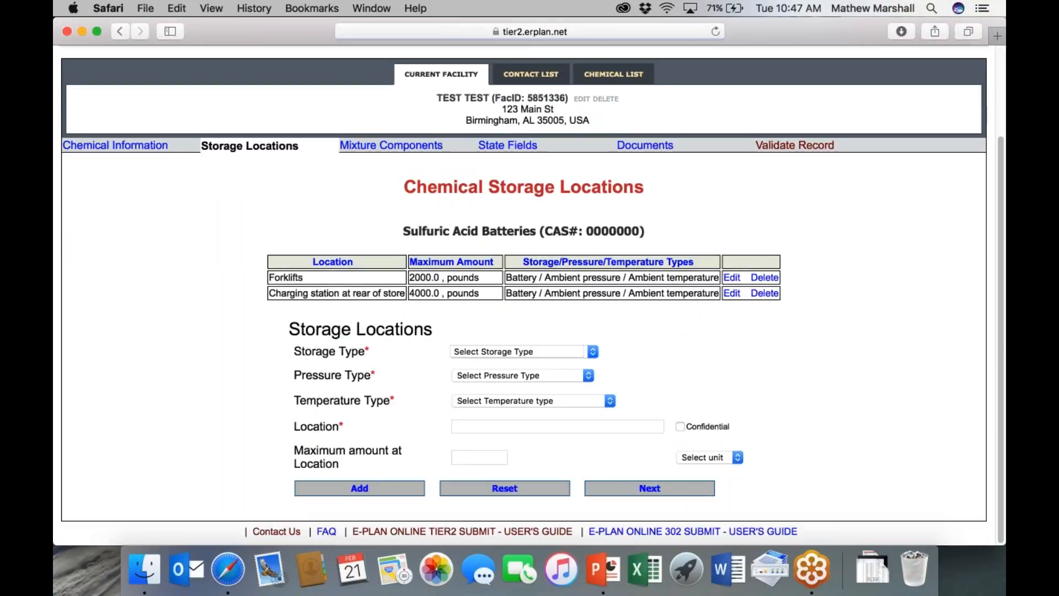
# - Proceed to the mixture components form and begin entering a component name
pyautogui.click(636, 489)
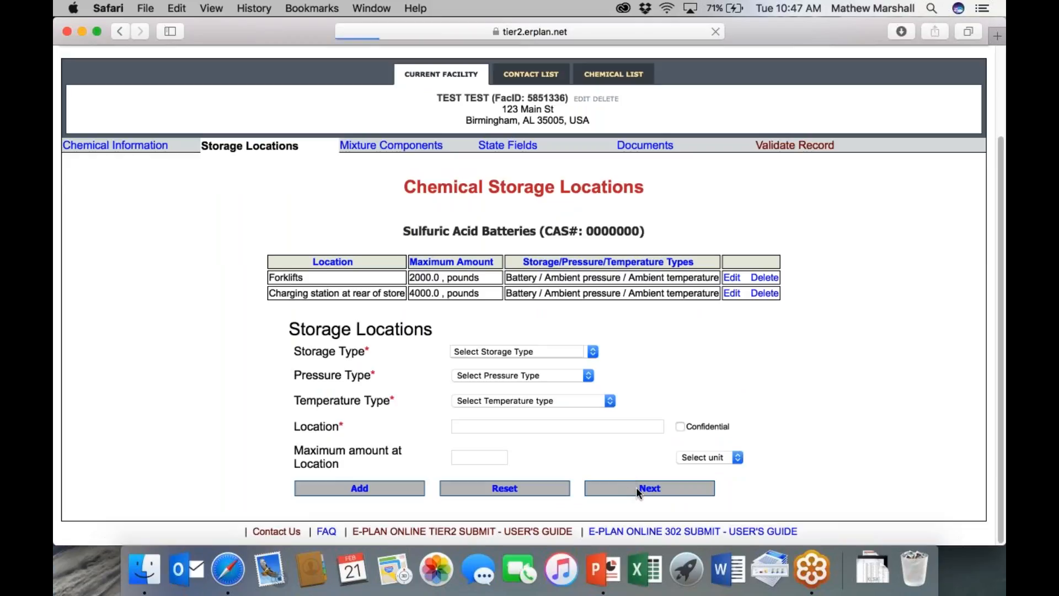
pyautogui.scroll(-2, 524, 354)
pyautogui.click(509, 366)
# - Look up Sulfuric Acid (7664939) in the EHS list and fill the component form with it
pyautogui.write('sulfu')
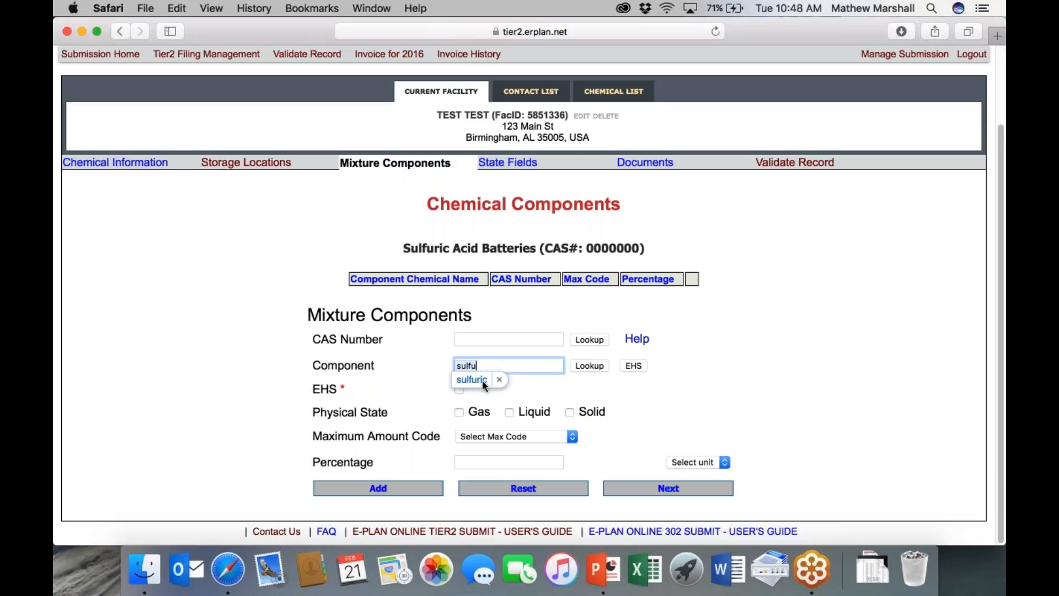
pyautogui.click(482, 380)
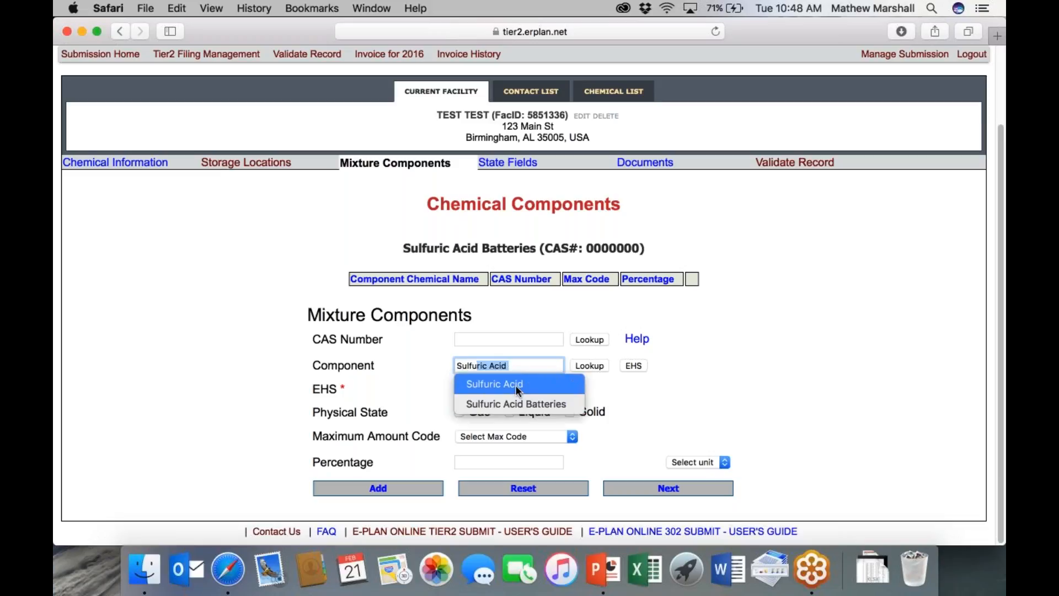
pyautogui.click(516, 385)
pyautogui.click(590, 366)
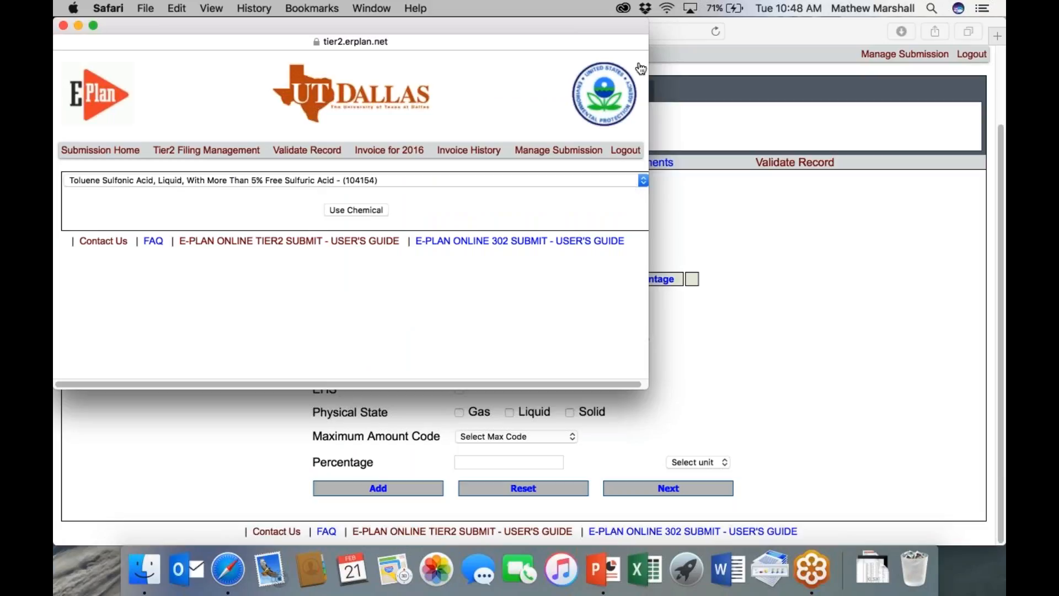
pyautogui.click(64, 26)
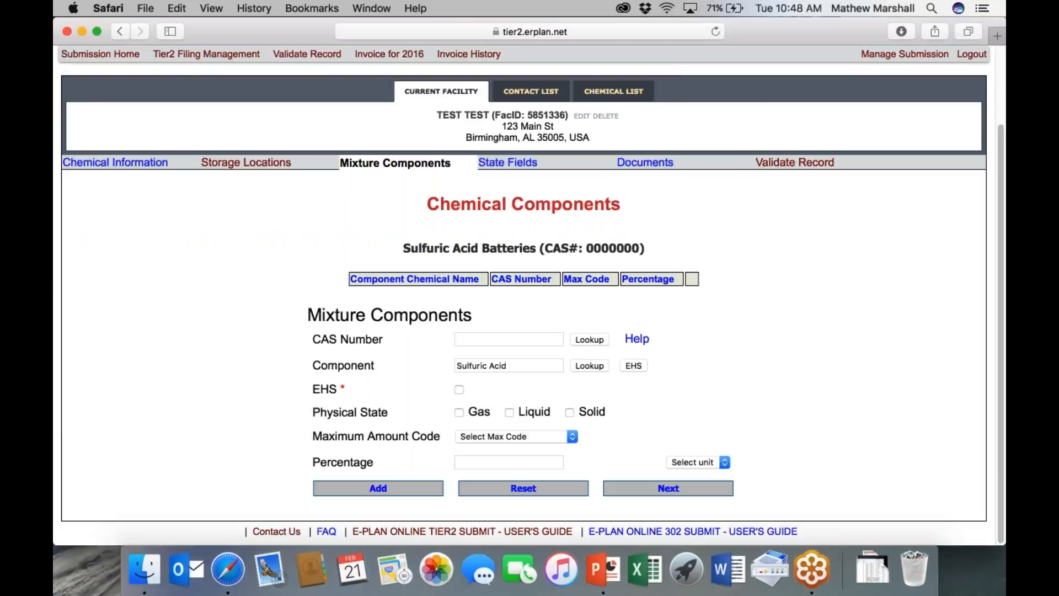
pyautogui.click(632, 366)
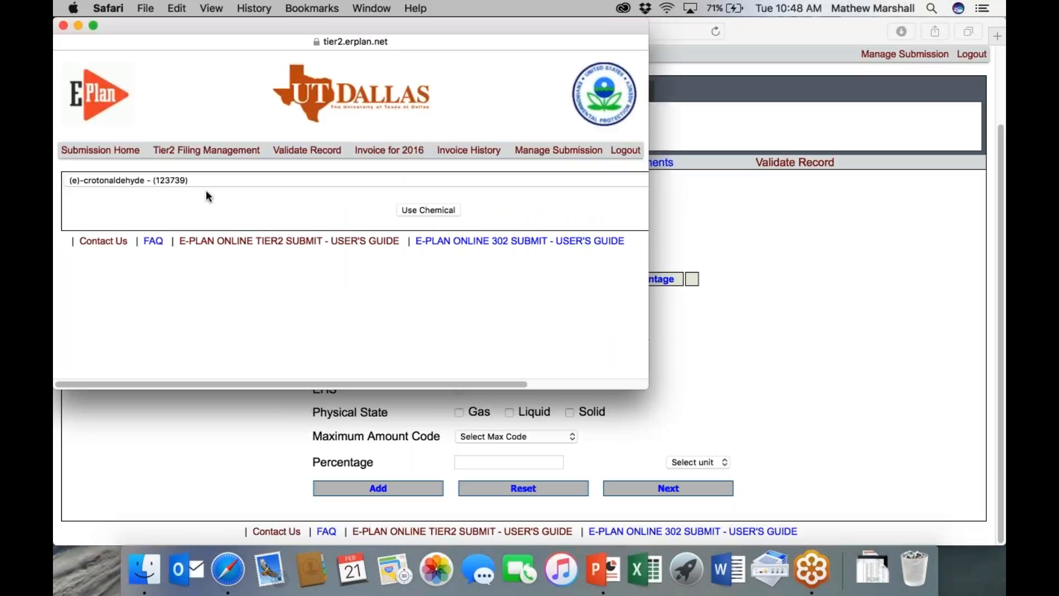
pyautogui.click(208, 182)
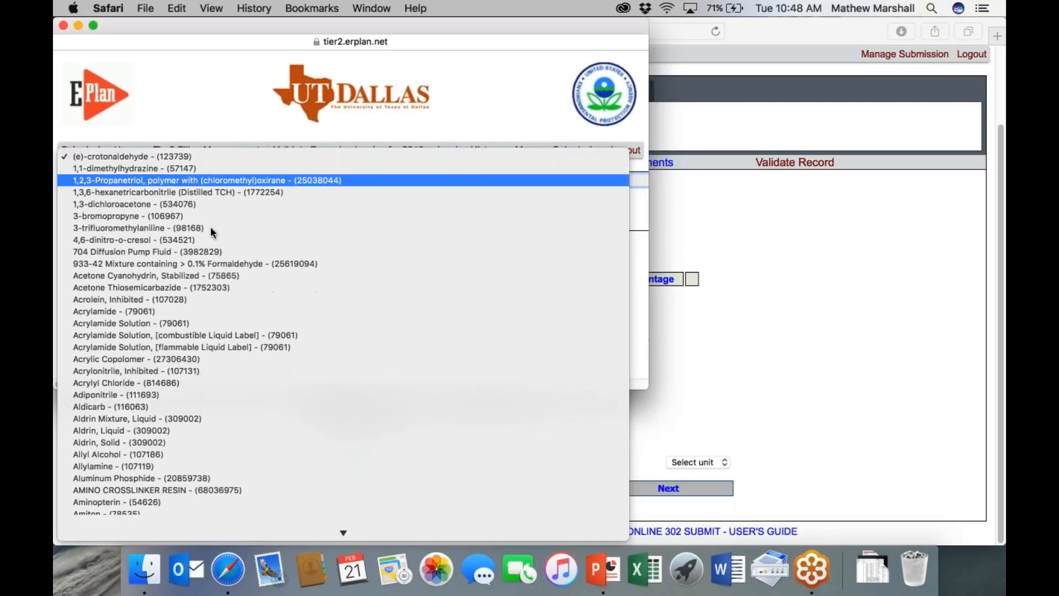
pyautogui.scroll(-20, 178, 313)
pyautogui.scroll(-6, 178, 318)
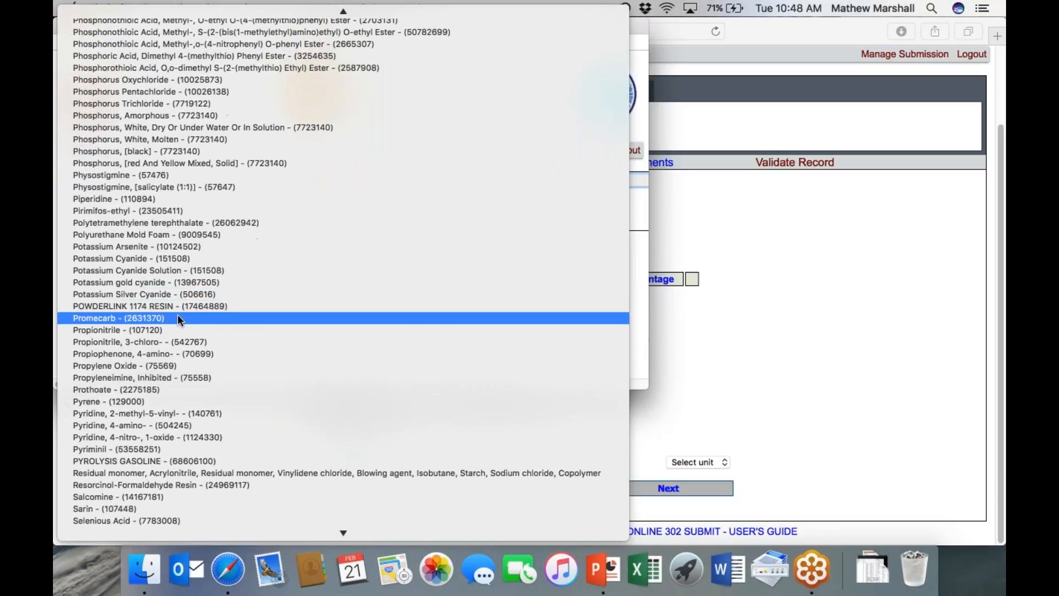
pyautogui.scroll(-8, 163, 385)
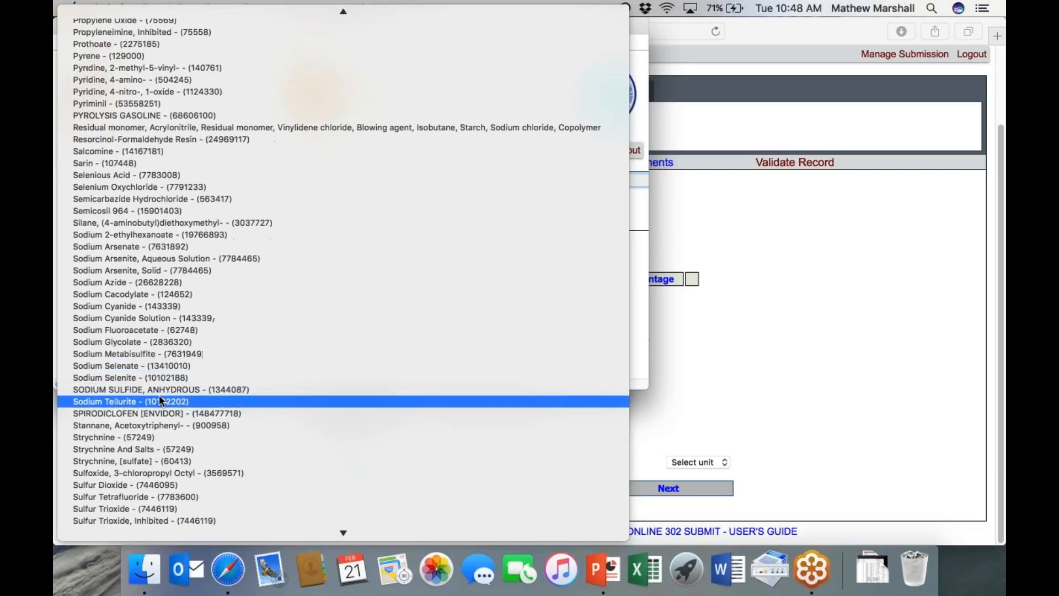
pyautogui.scroll(-6, 155, 412)
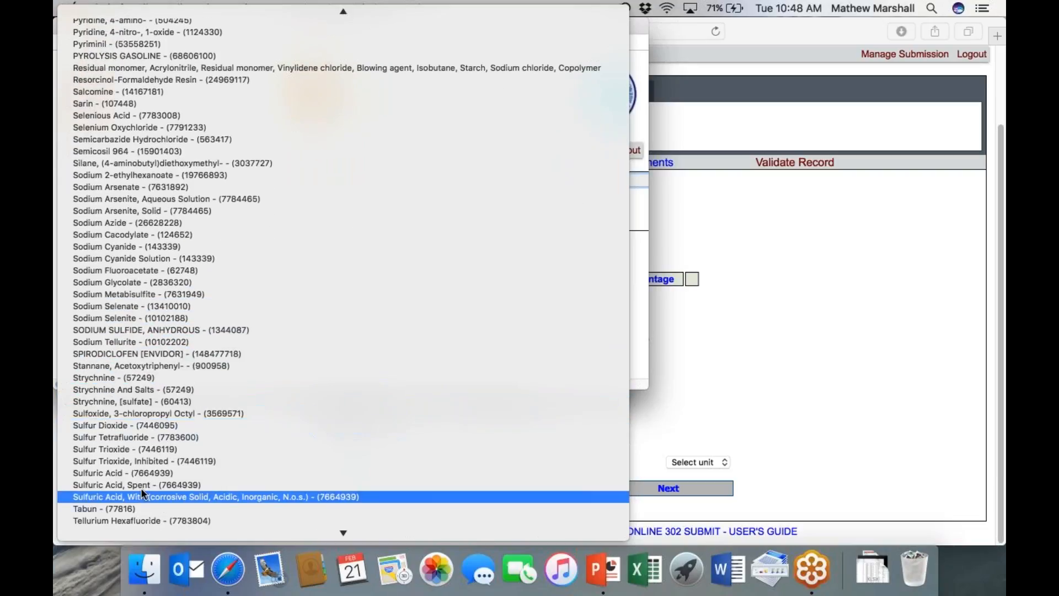
pyautogui.click(138, 474)
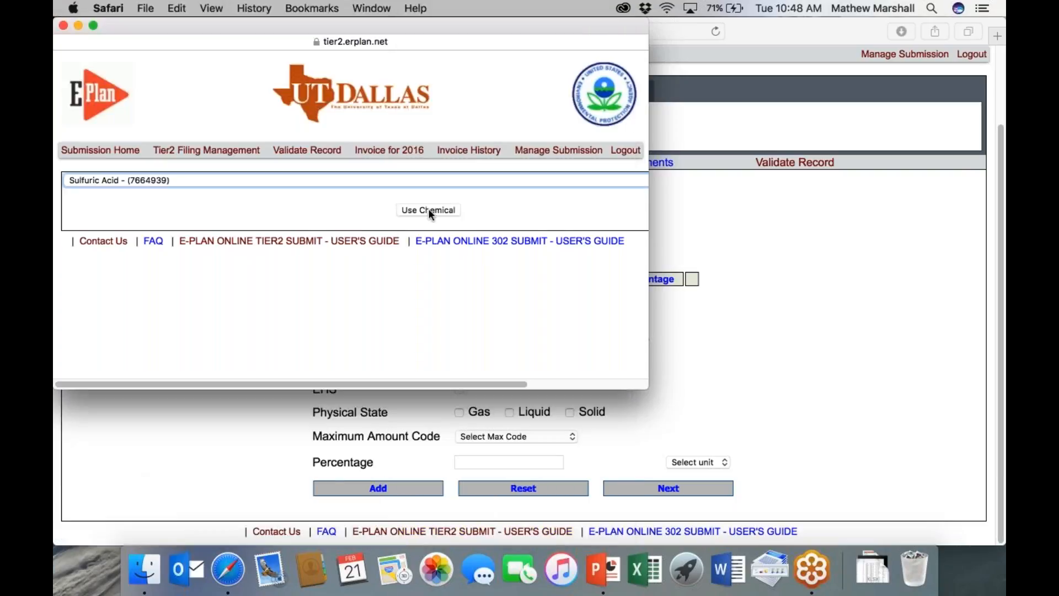
pyautogui.click(429, 210)
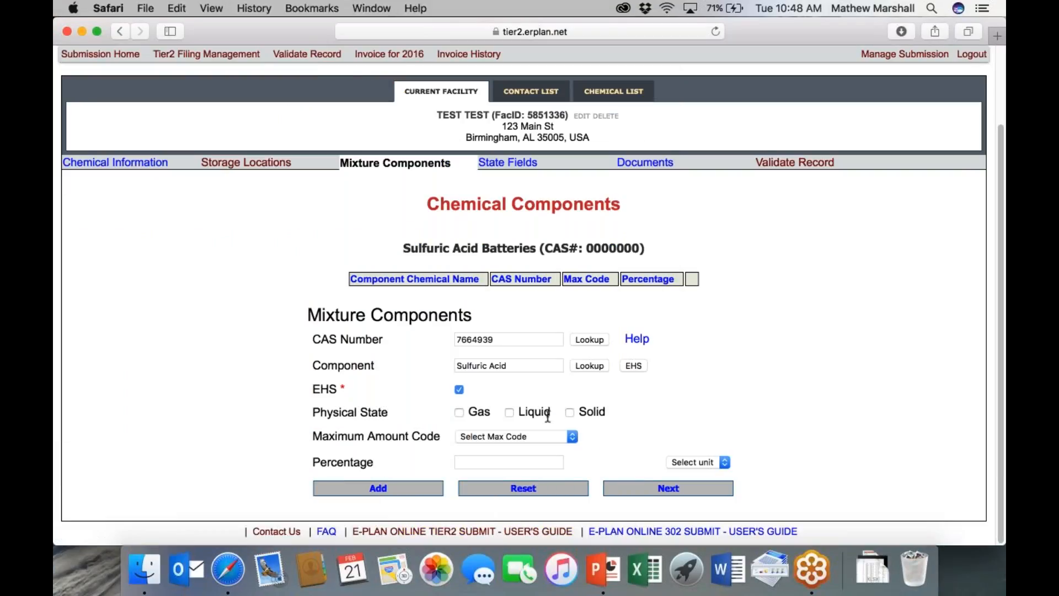
# - Set it as Liquid, max code 04, 90% by volume, and add it to the components
pyautogui.click(511, 414)
pyautogui.click(511, 437)
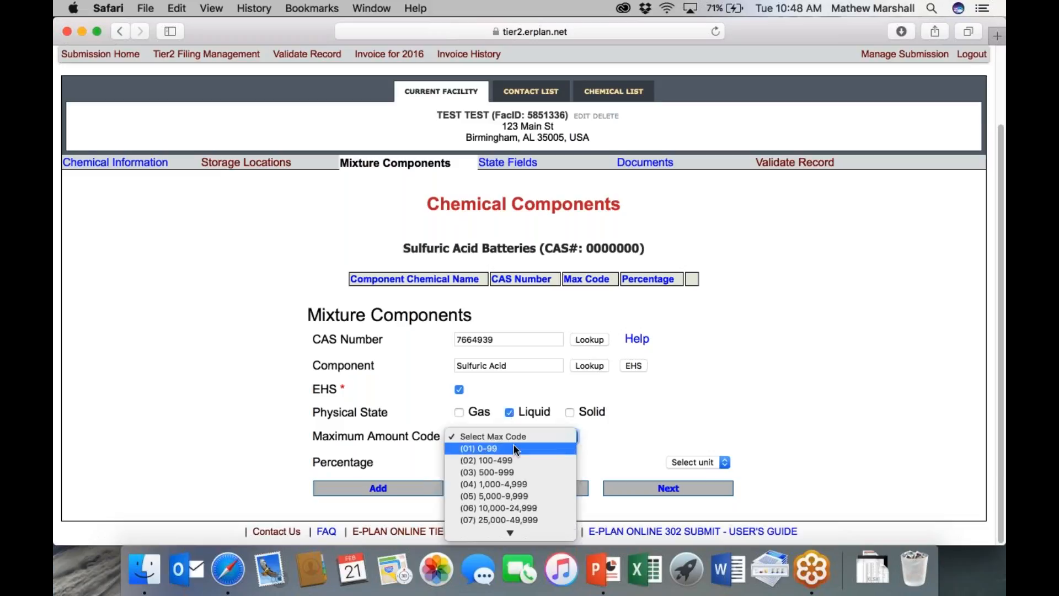
pyautogui.click(512, 484)
pyautogui.click(484, 463)
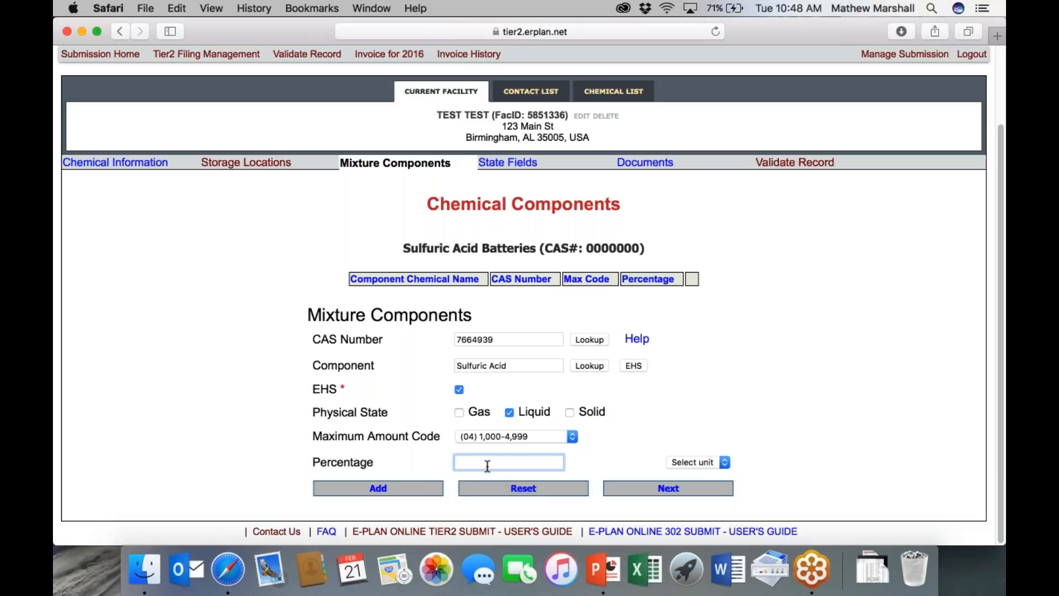
pyautogui.write('90')
pyautogui.click(717, 466)
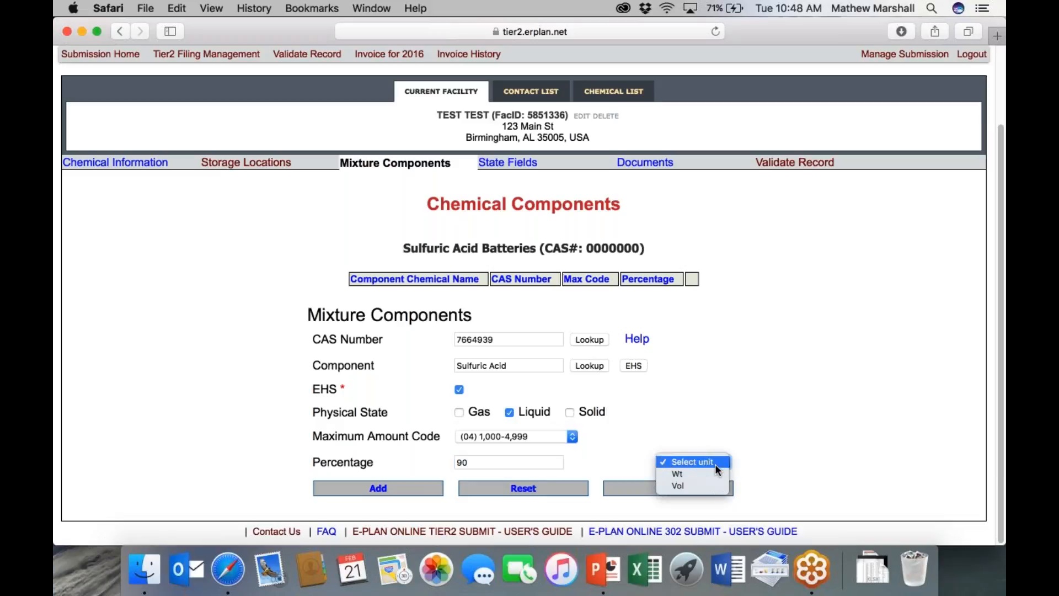
pyautogui.click(684, 485)
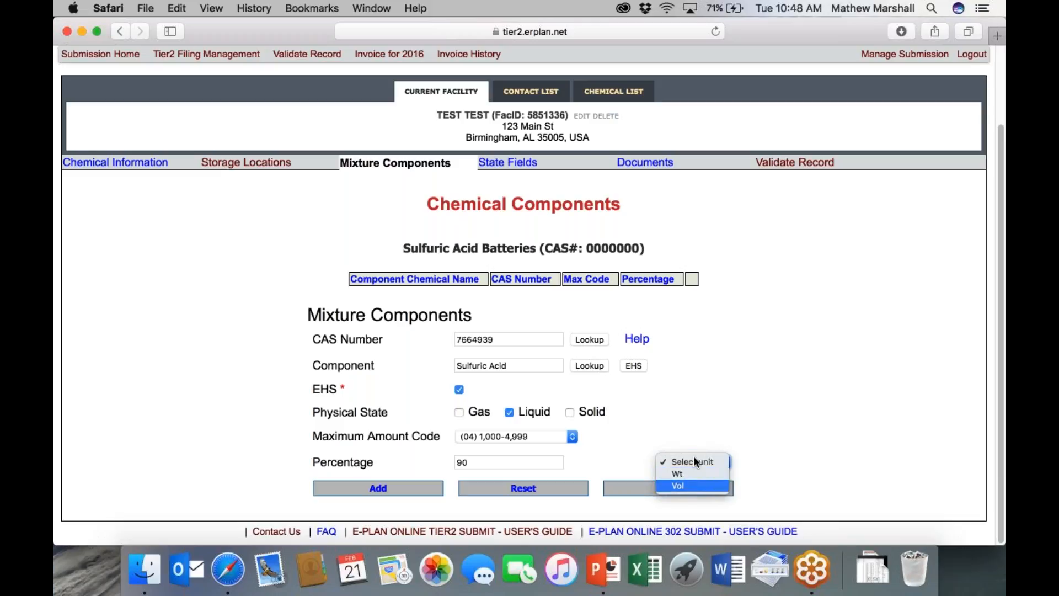
pyautogui.click(394, 490)
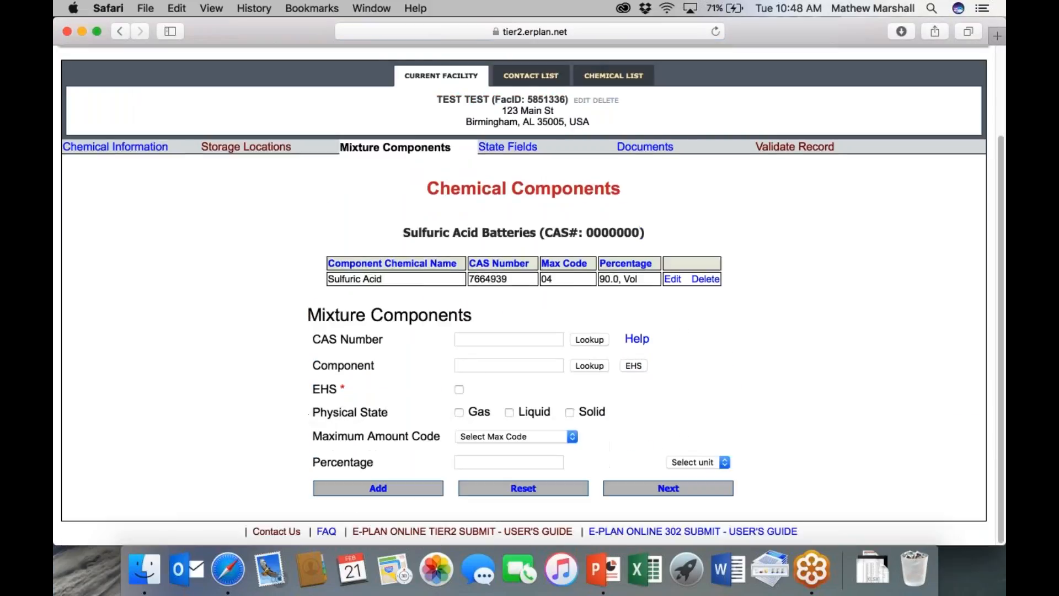
# - Look up 'lead' and fill the component form with Lead (7439921)
pyautogui.click(478, 369)
pyautogui.write('lead')
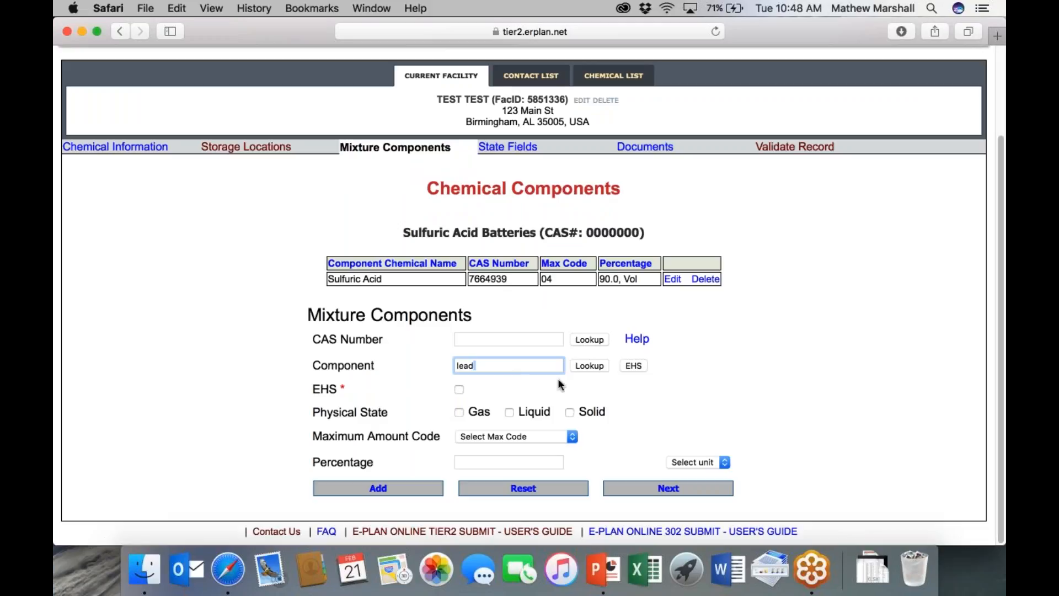
pyautogui.click(599, 366)
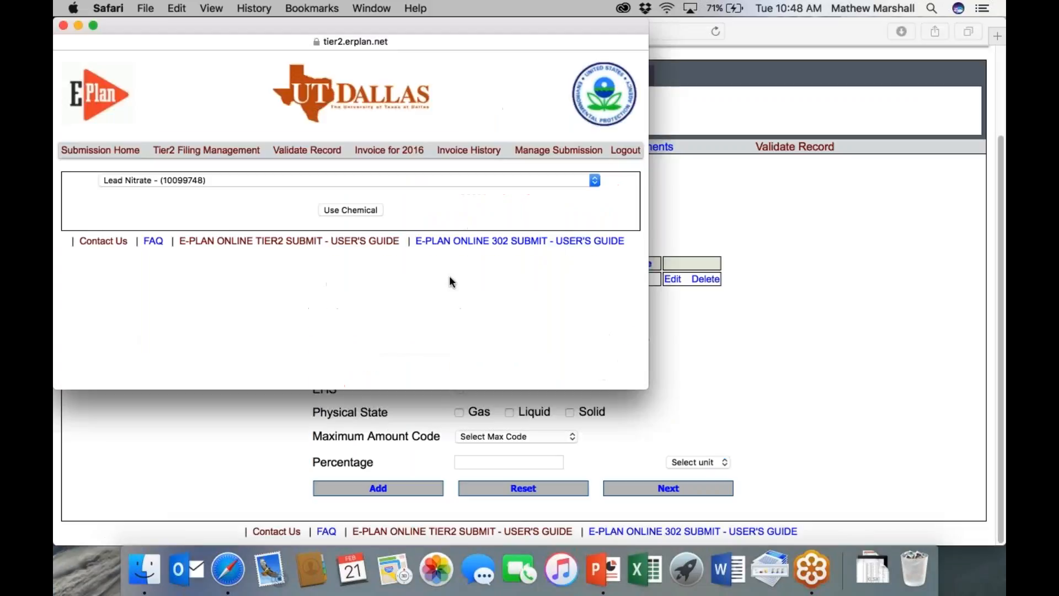
pyautogui.click(342, 180)
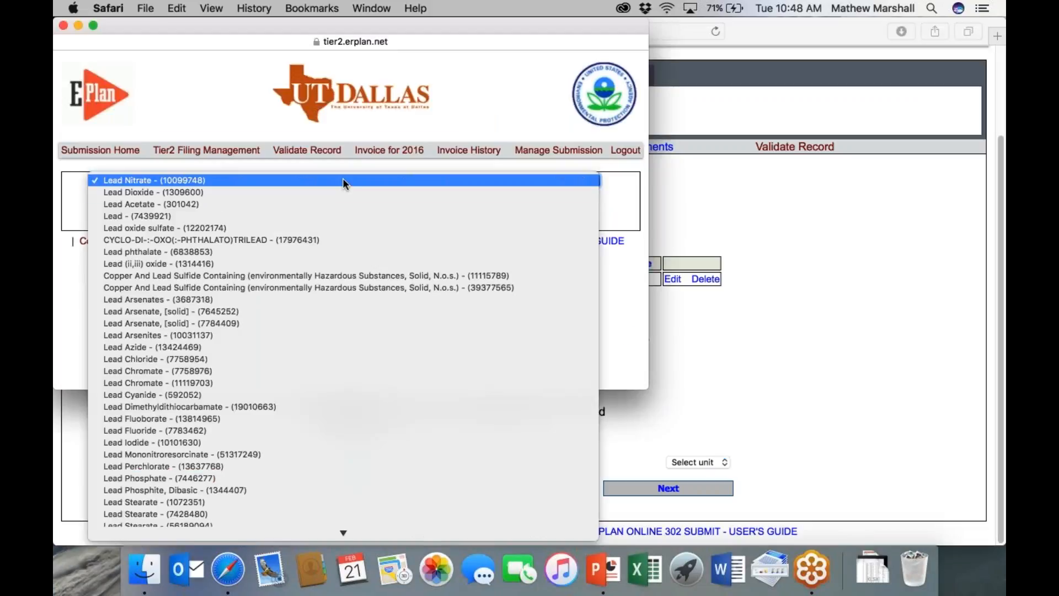
pyautogui.click(200, 218)
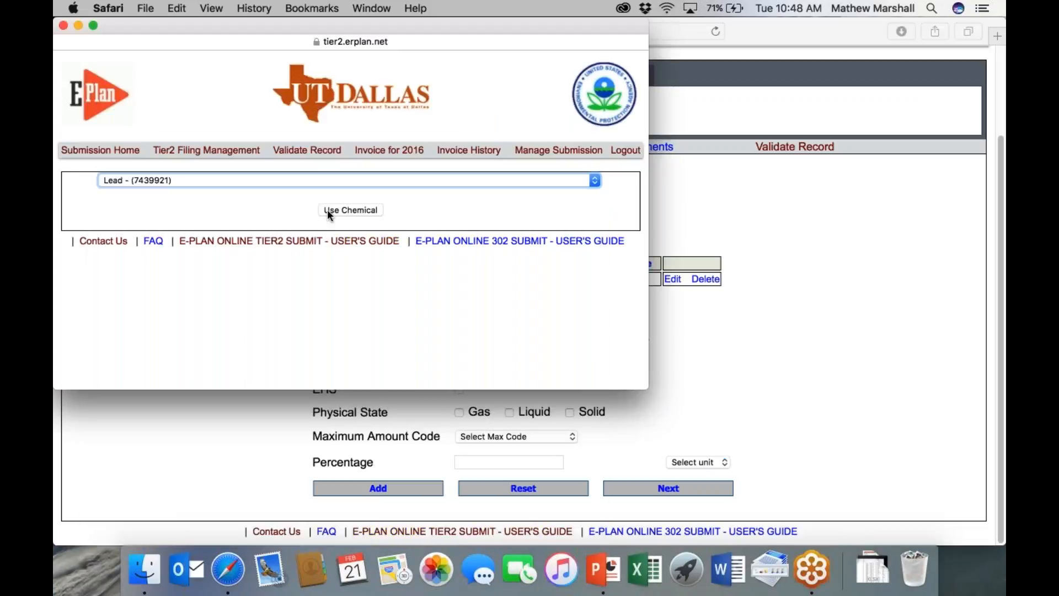
pyautogui.click(328, 209)
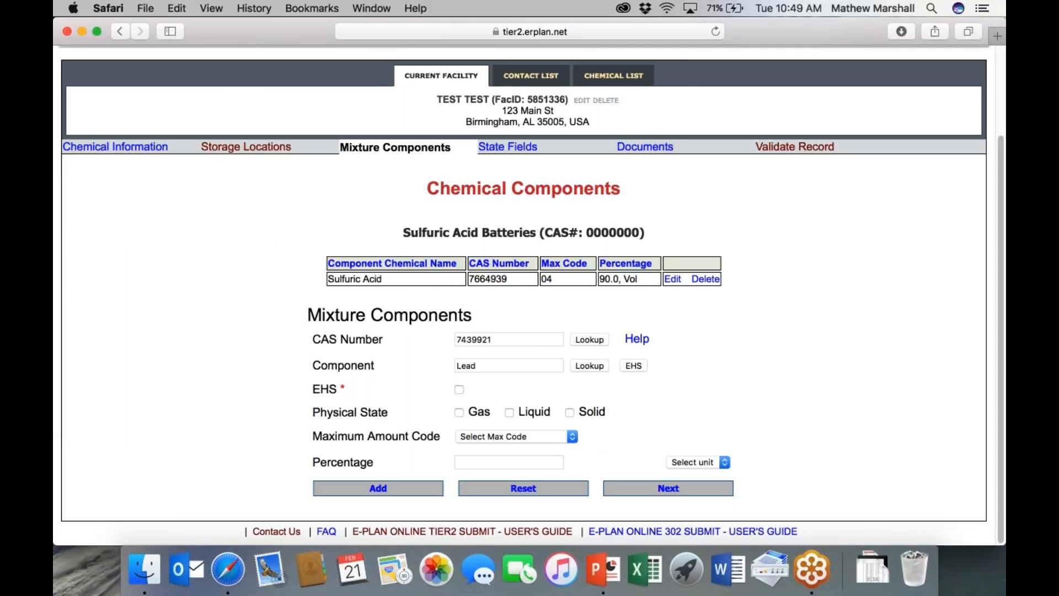
# - Set Lead as Solid, max code 02 (100-499), 10% by volume, and add it
pyautogui.click(571, 413)
pyautogui.click(538, 437)
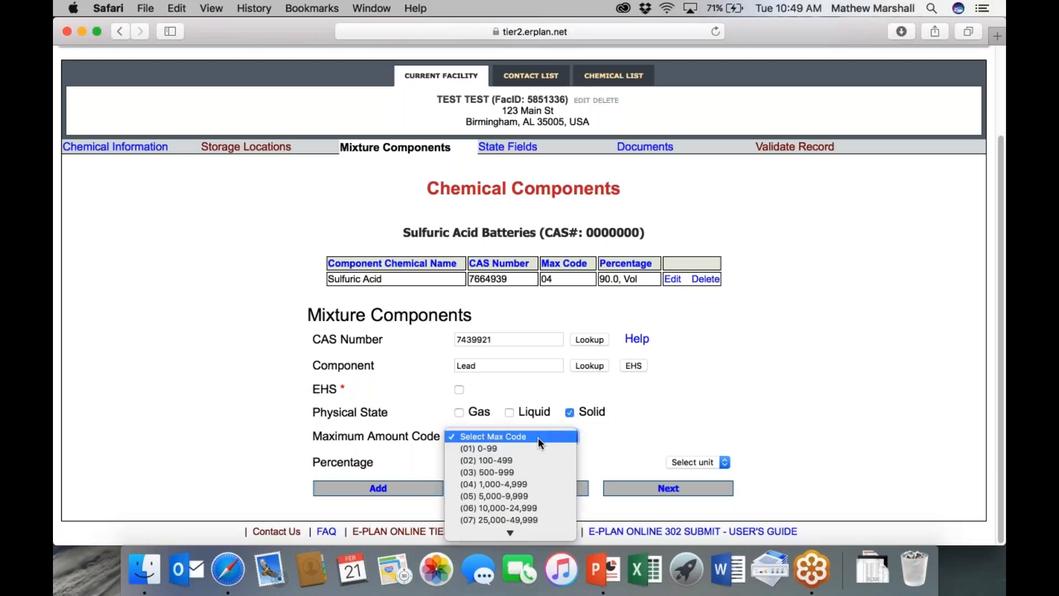
pyautogui.click(551, 459)
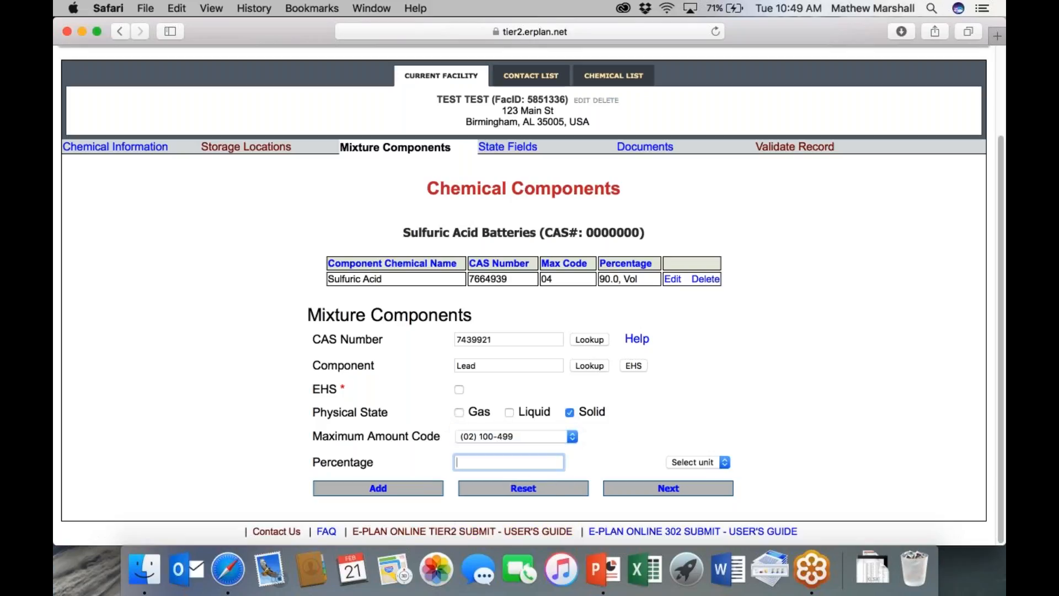
pyautogui.write('10')
pyautogui.click(710, 462)
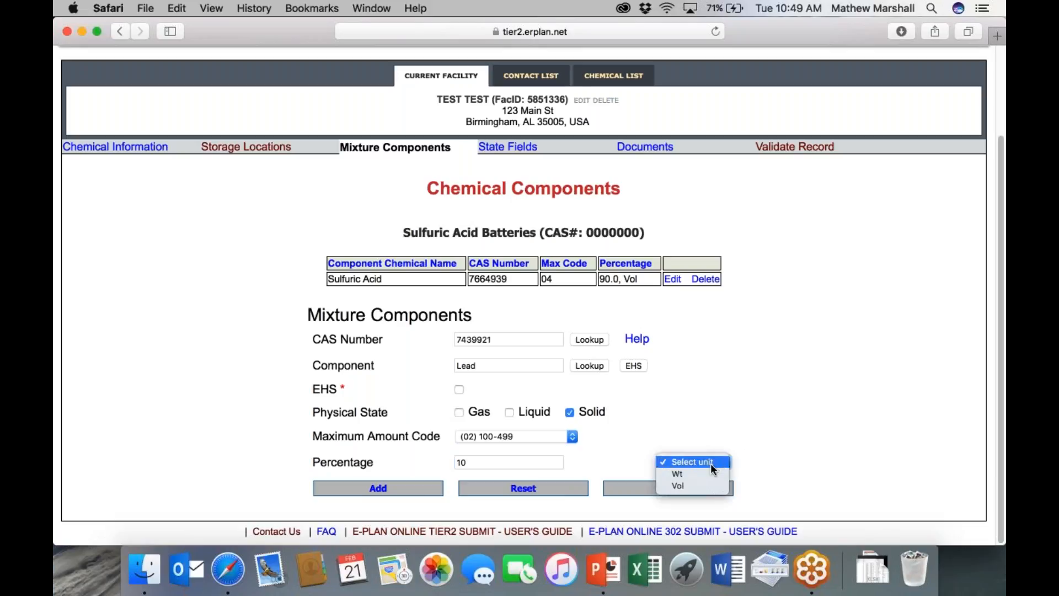
pyautogui.click(697, 485)
pyautogui.click(412, 489)
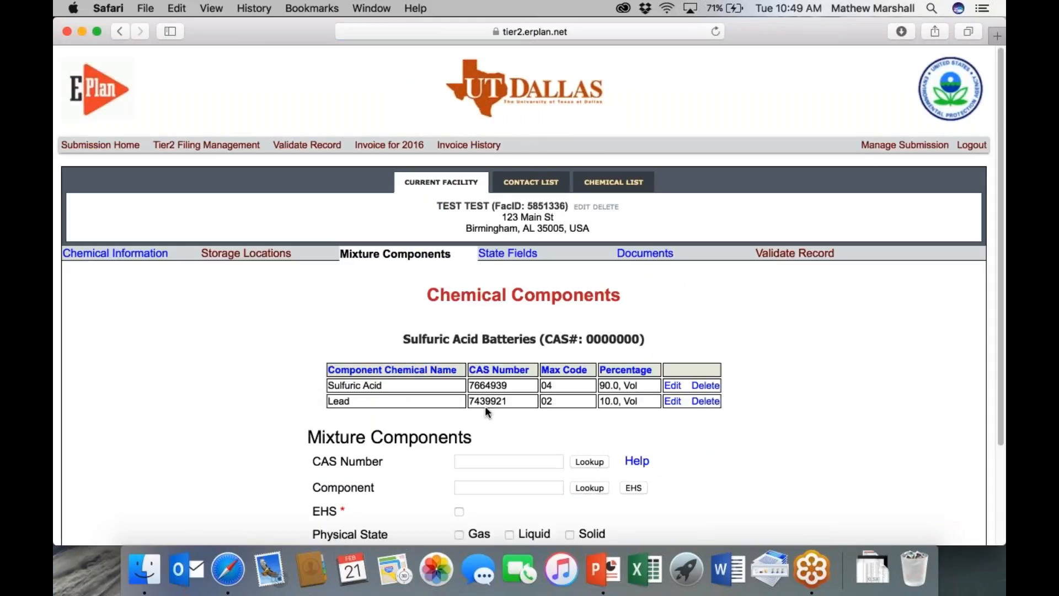
pyautogui.scroll(-5, 497, 411)
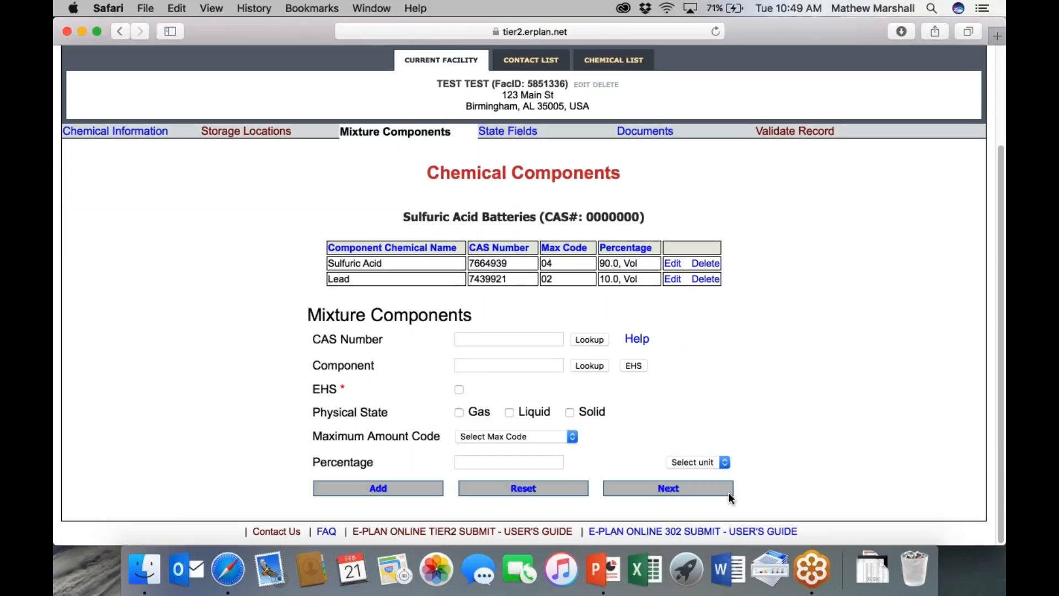
# - Continue past state fields and document upload, then go back to the 2016 filing home
pyautogui.click(668, 487)
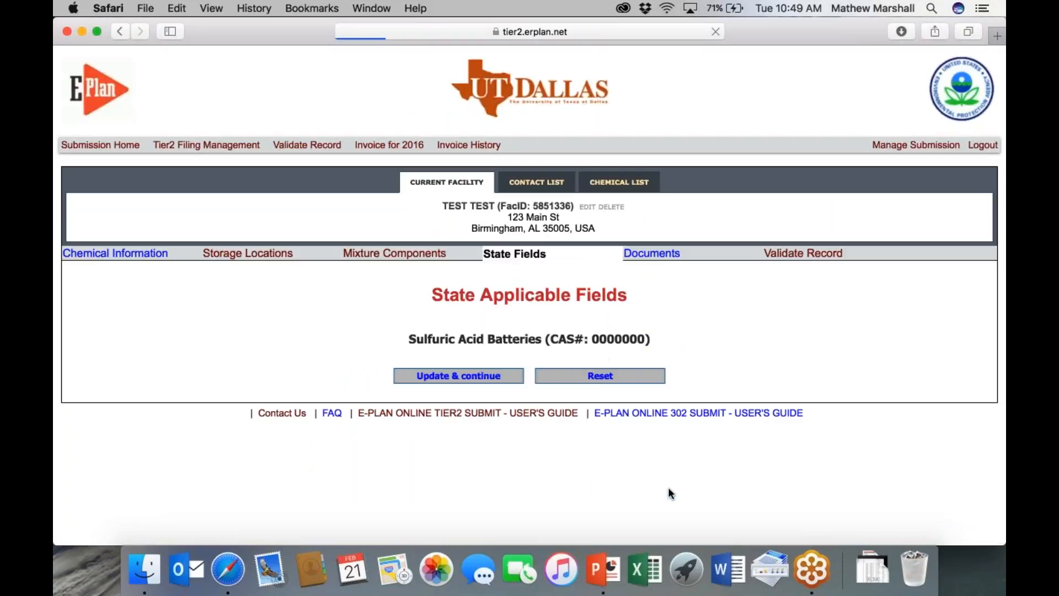
pyautogui.click(479, 378)
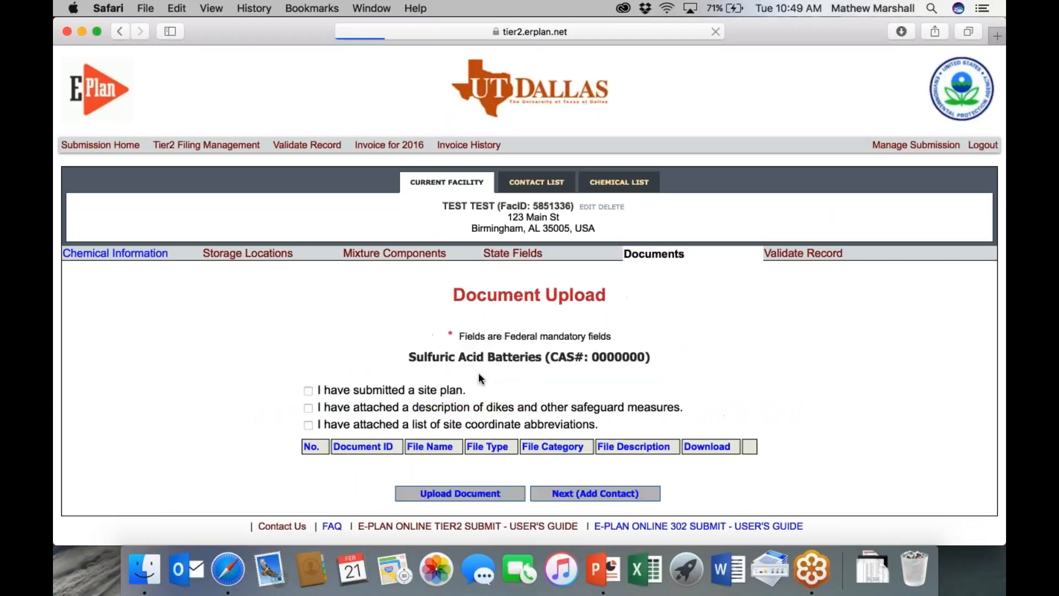
pyautogui.click(619, 182)
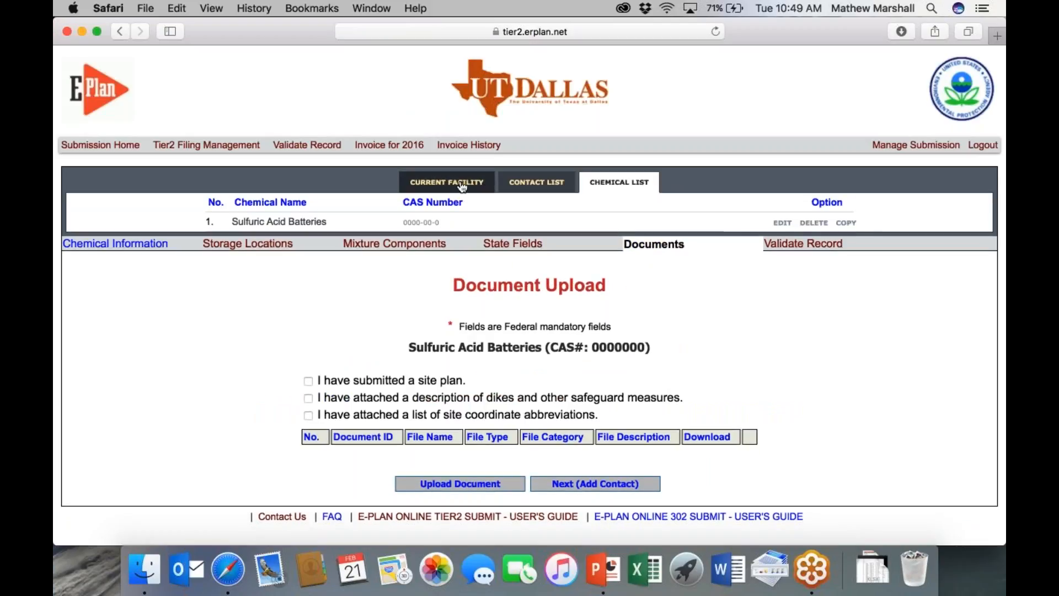
pyautogui.click(207, 145)
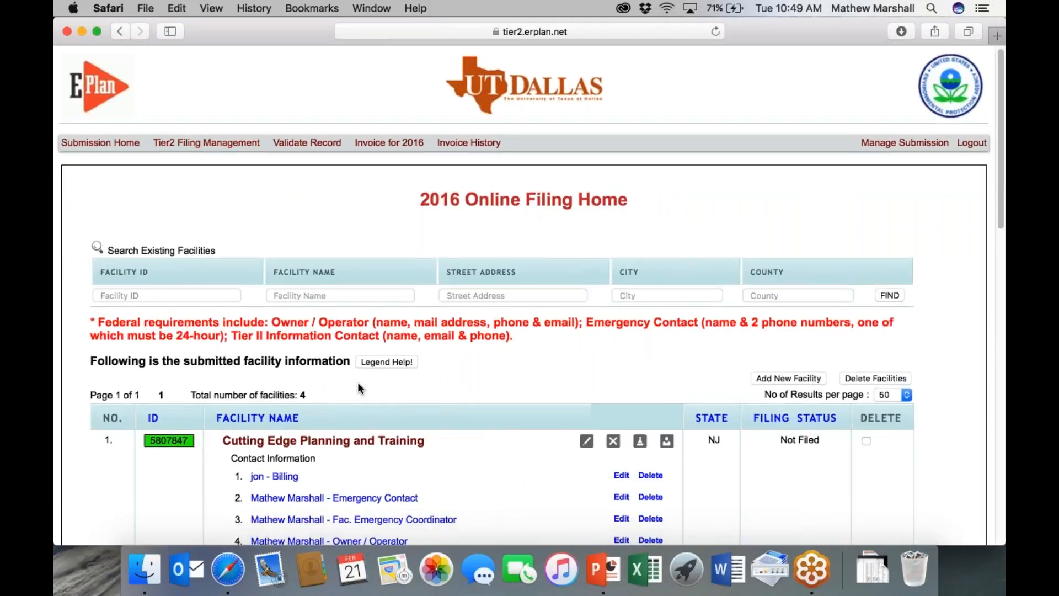
pyautogui.scroll(-4, 358, 382)
pyautogui.scroll(-12, 359, 384)
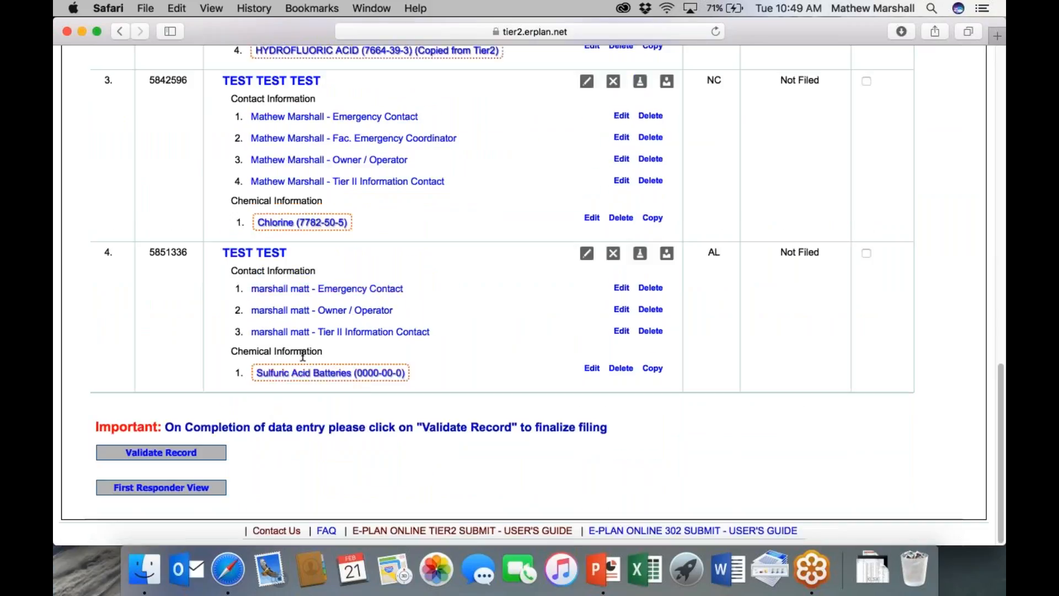
# - Validate all records, review the Submission Report, and open TEST TEST's latitude warning for editing
pyautogui.click(130, 455)
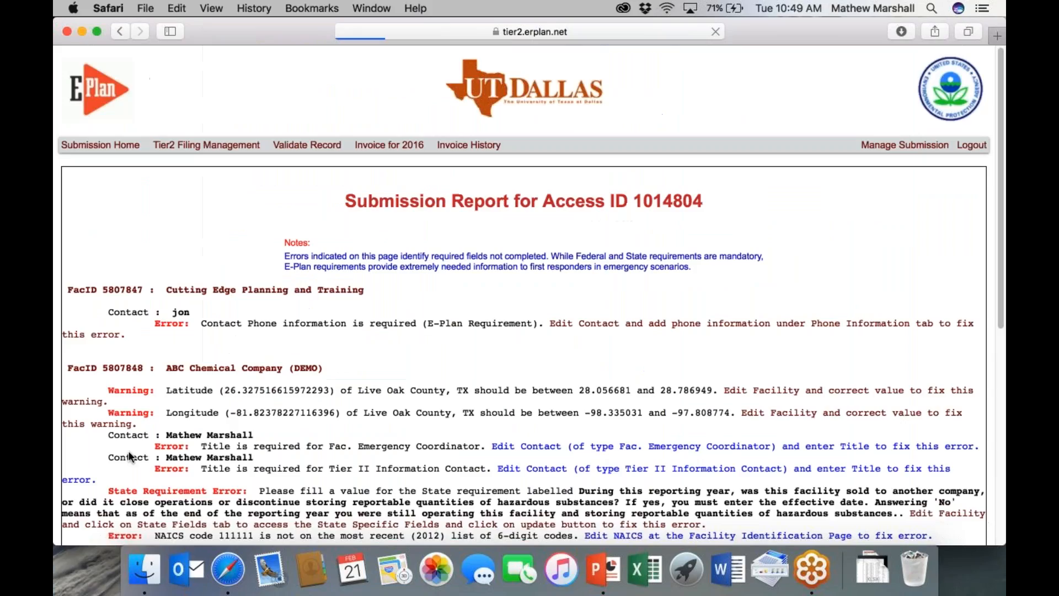
pyautogui.scroll(-10, 191, 347)
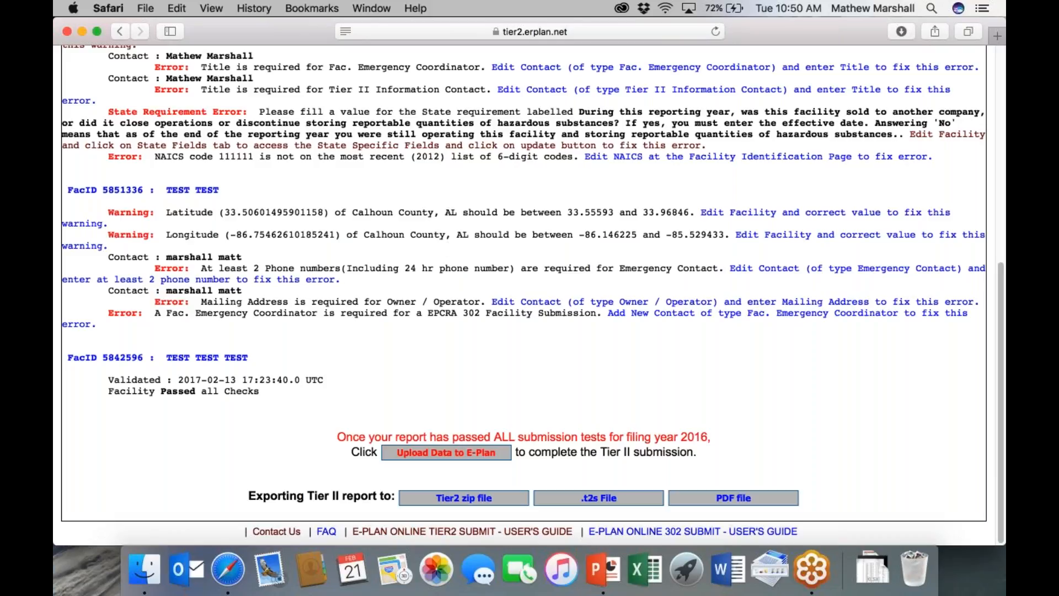
pyautogui.click(712, 213)
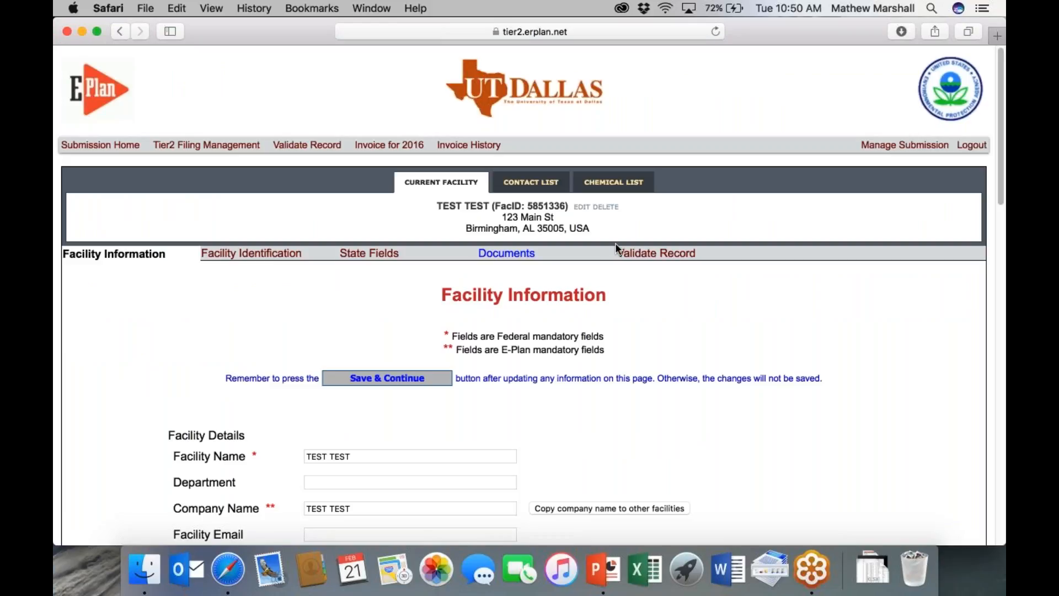
# - Set TEST TEST's county to Jefferson, save the facility, and revalidate the record
pyautogui.scroll(-10, 369, 312)
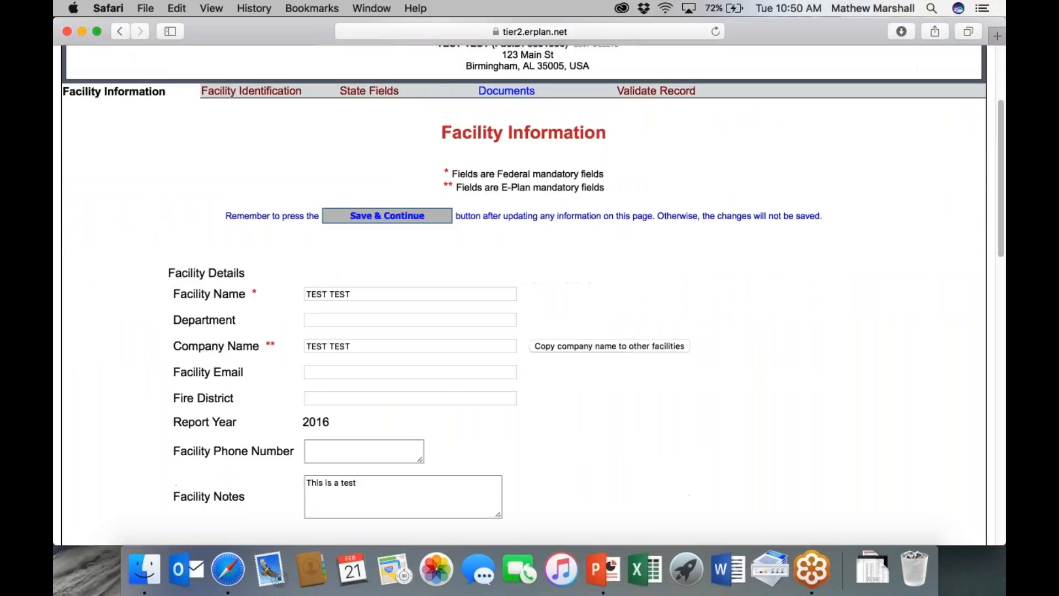
pyautogui.click(293, 379)
pyautogui.press('j')
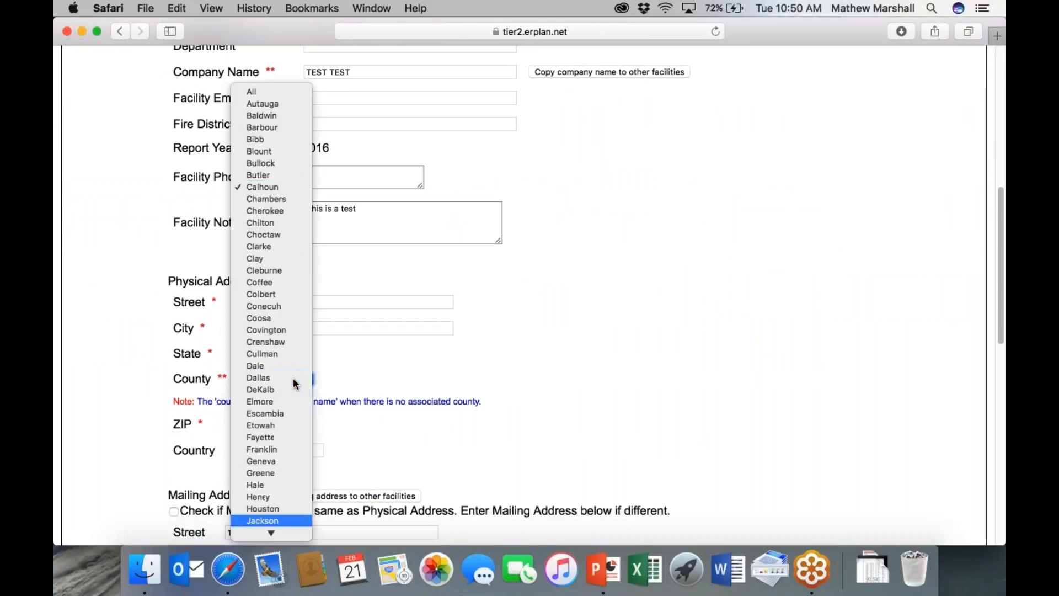
pyautogui.scroll(-2, 293, 518)
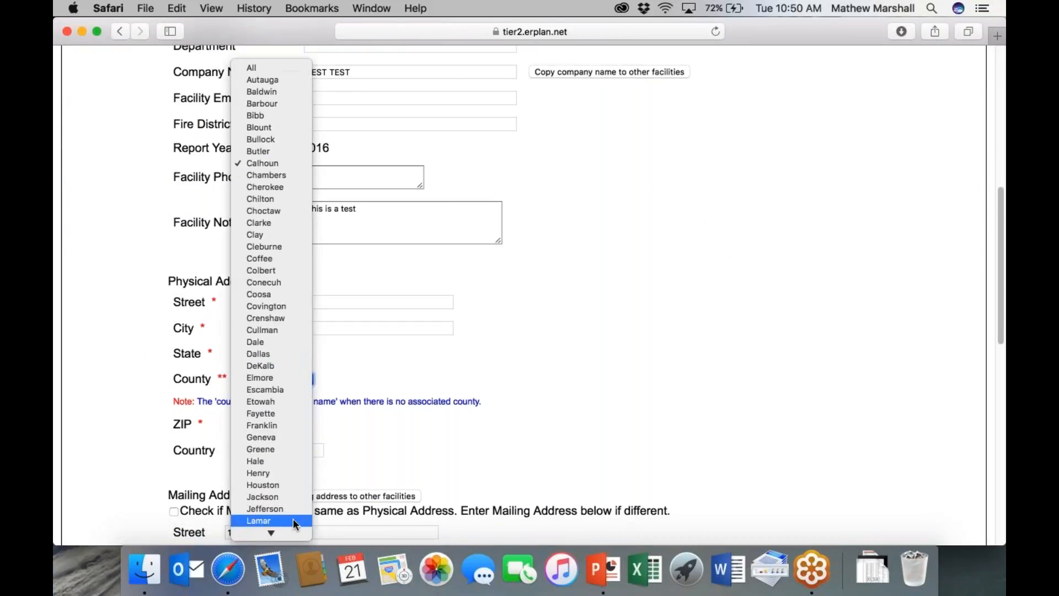
pyautogui.click(281, 510)
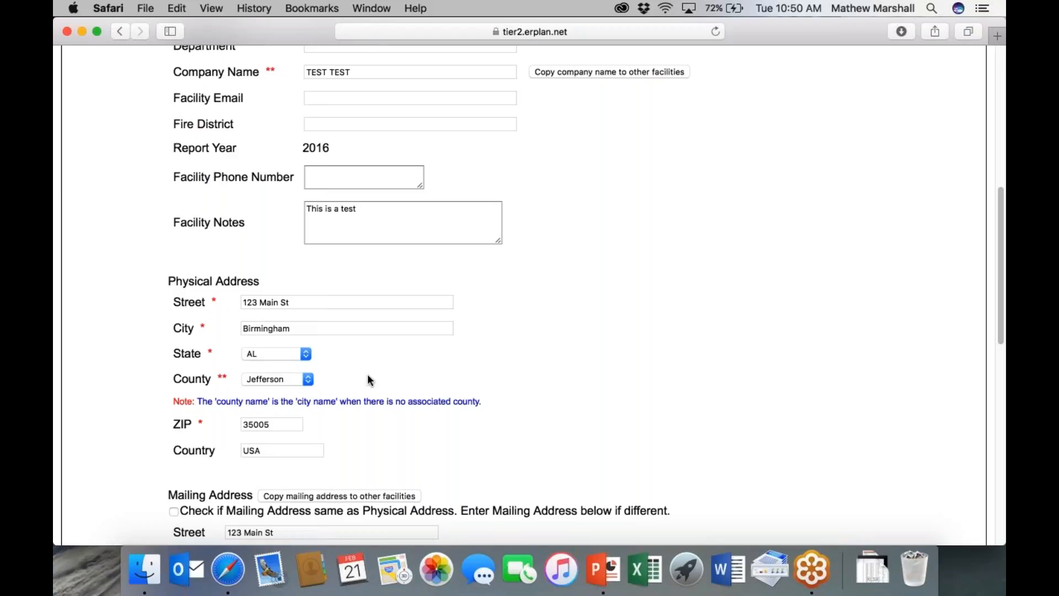
pyautogui.scroll(-5, 369, 380)
pyautogui.scroll(-14, 524, 293)
pyautogui.click(389, 488)
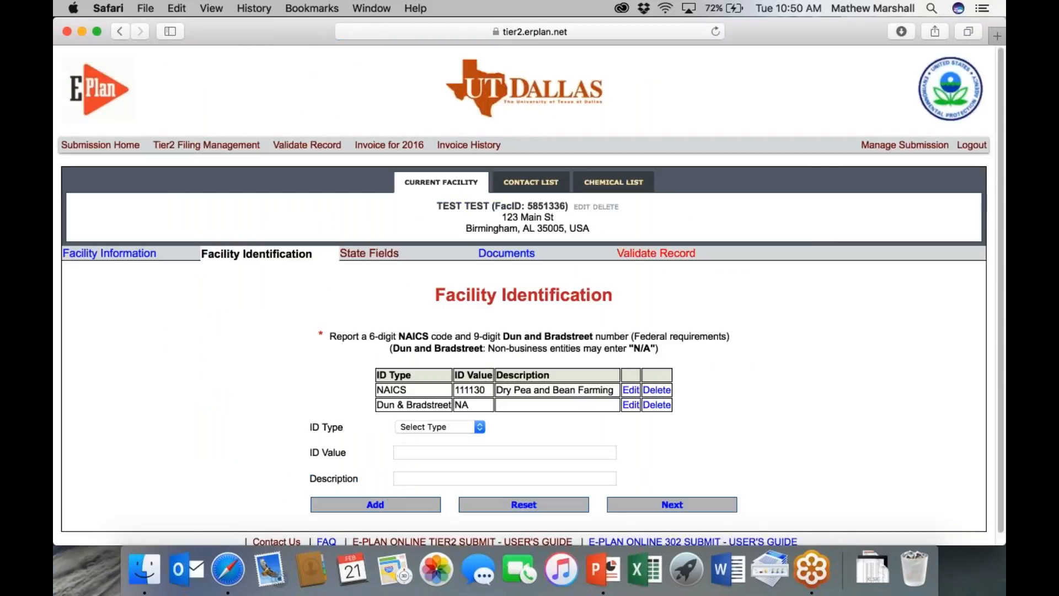
pyautogui.click(652, 255)
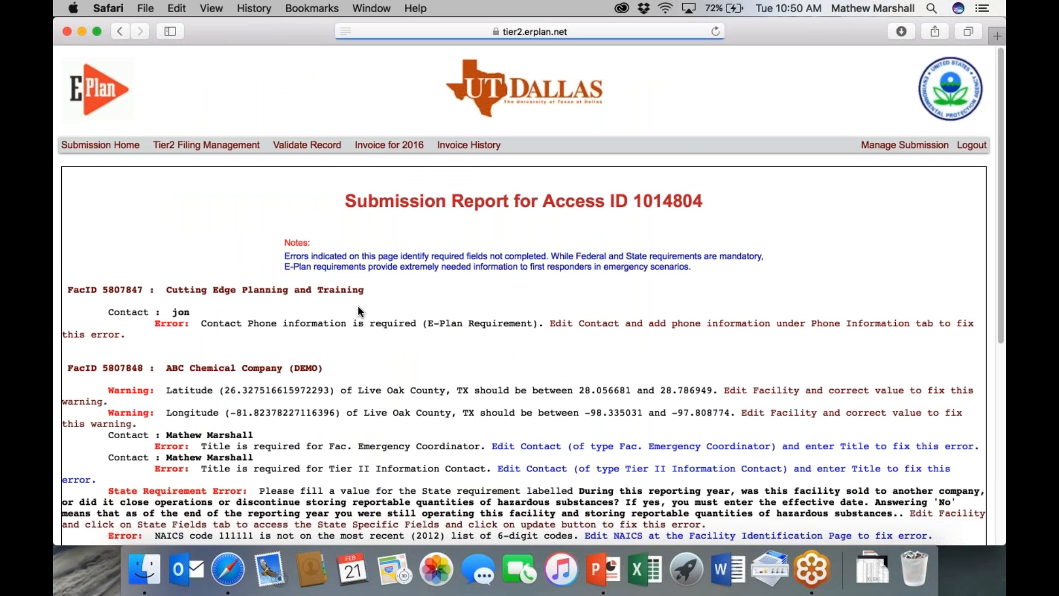
pyautogui.scroll(-10, 358, 307)
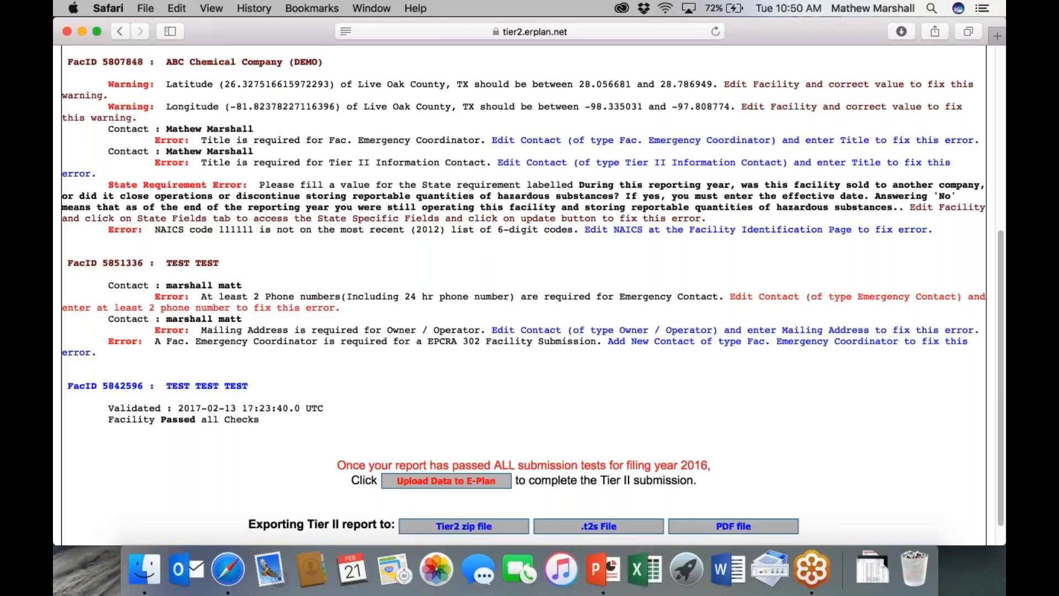
# - Add a 24-hour phone number to the emergency contact, continue, and revalidate
pyautogui.click(298, 308)
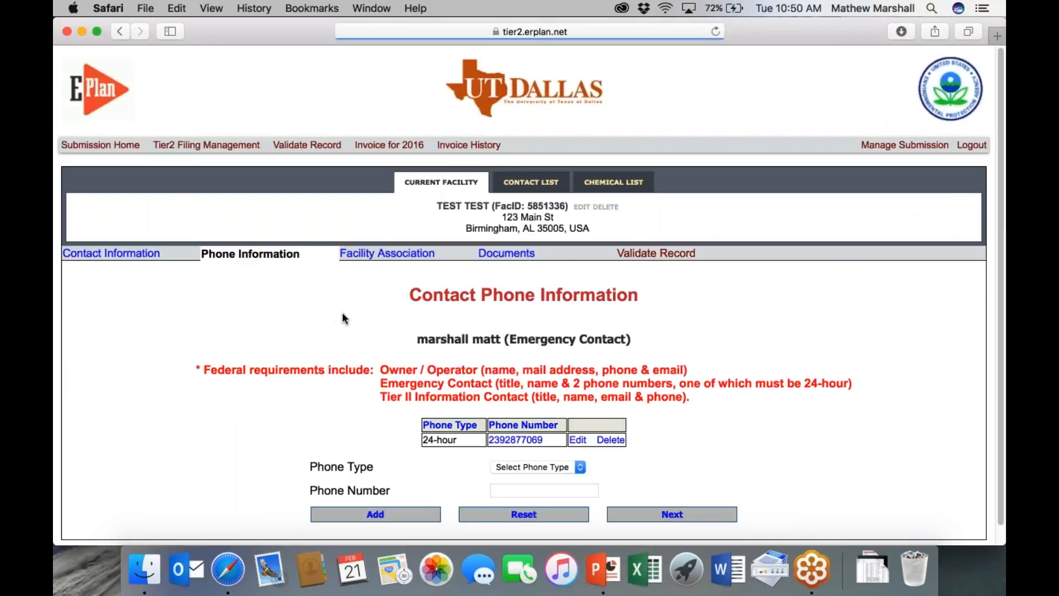
pyautogui.scroll(-1, 343, 313)
pyautogui.click(517, 448)
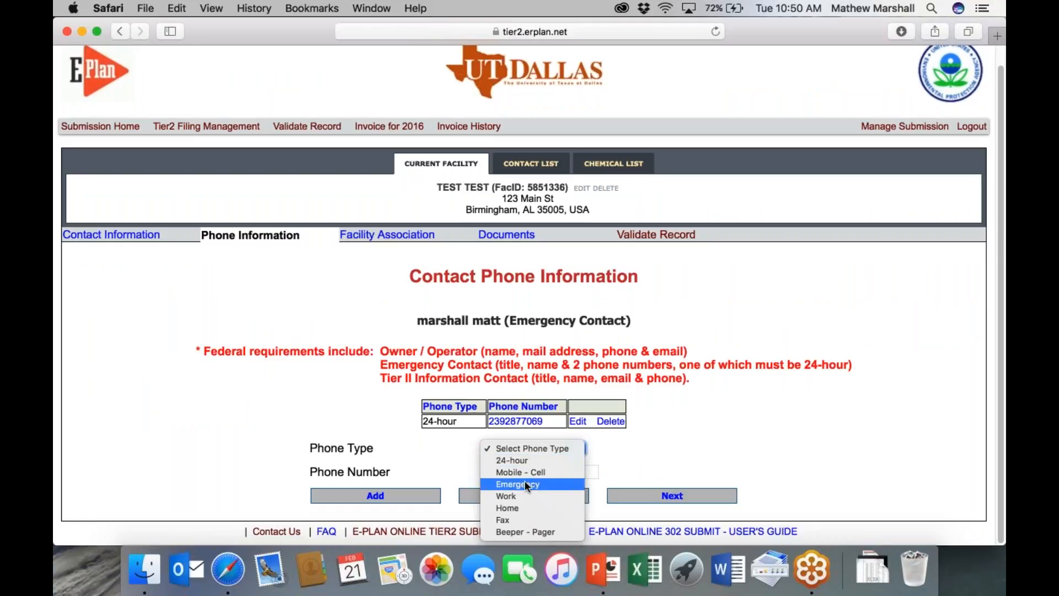
pyautogui.click(521, 460)
pyautogui.click(525, 472)
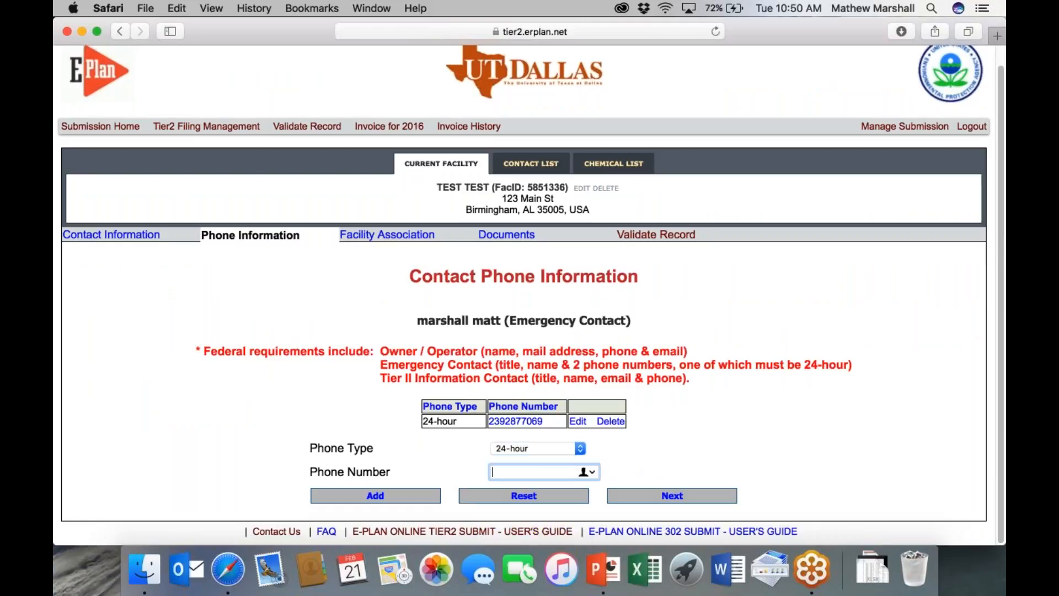
pyautogui.write('1234567890')
pyautogui.click(350, 498)
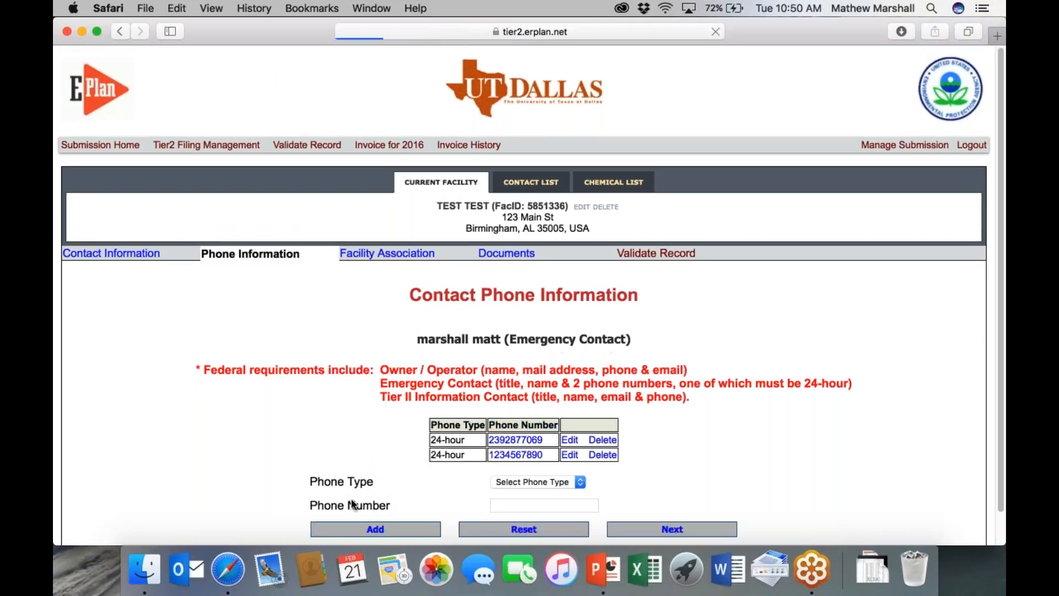
pyautogui.click(674, 528)
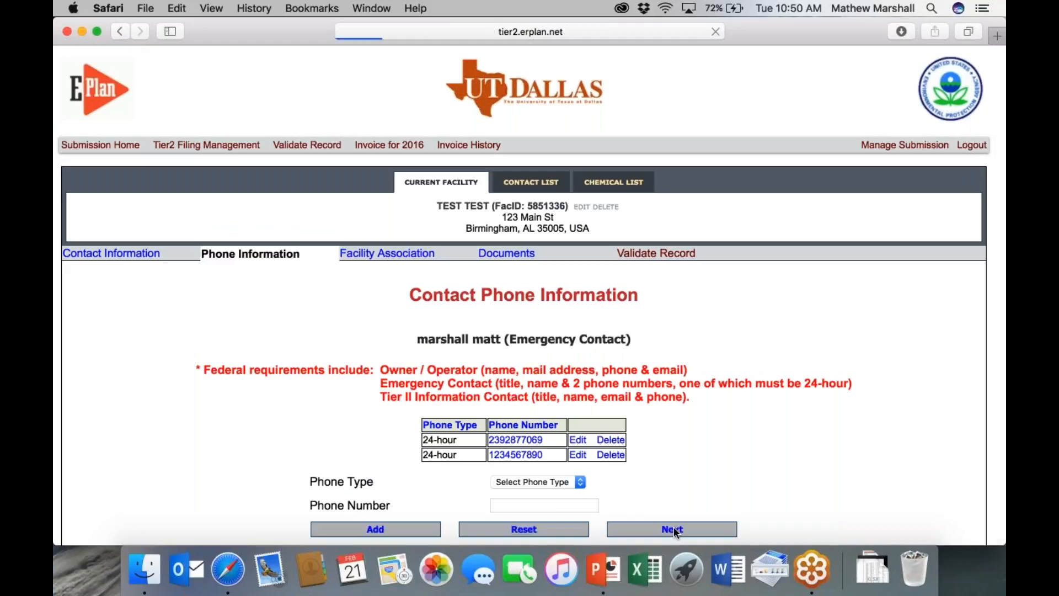
pyautogui.click(657, 254)
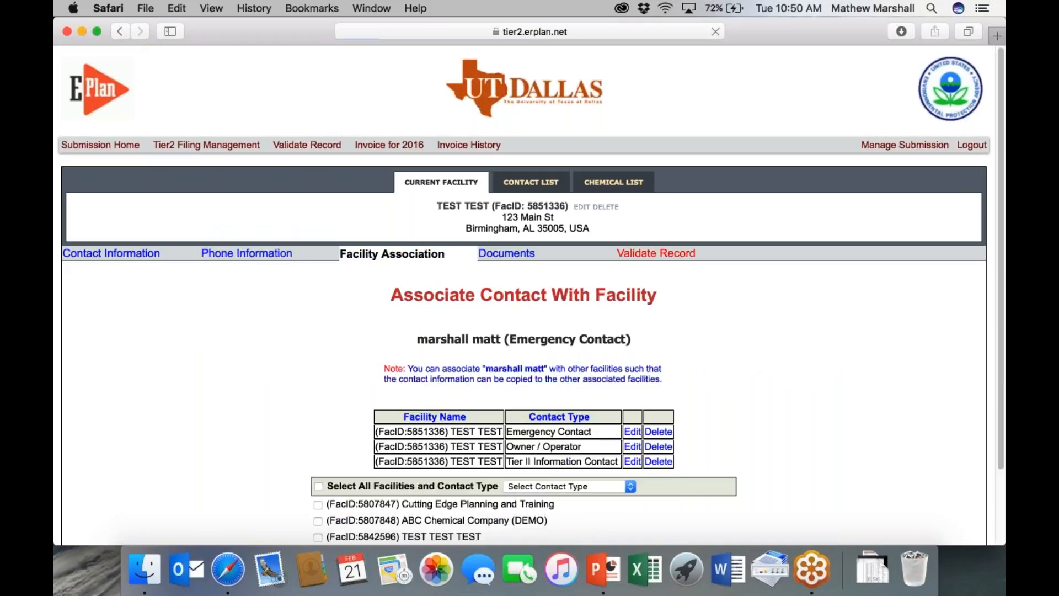
# - Open the TEST TEST owner/operator contact for editing
pyautogui.scroll(-3, 524, 293)
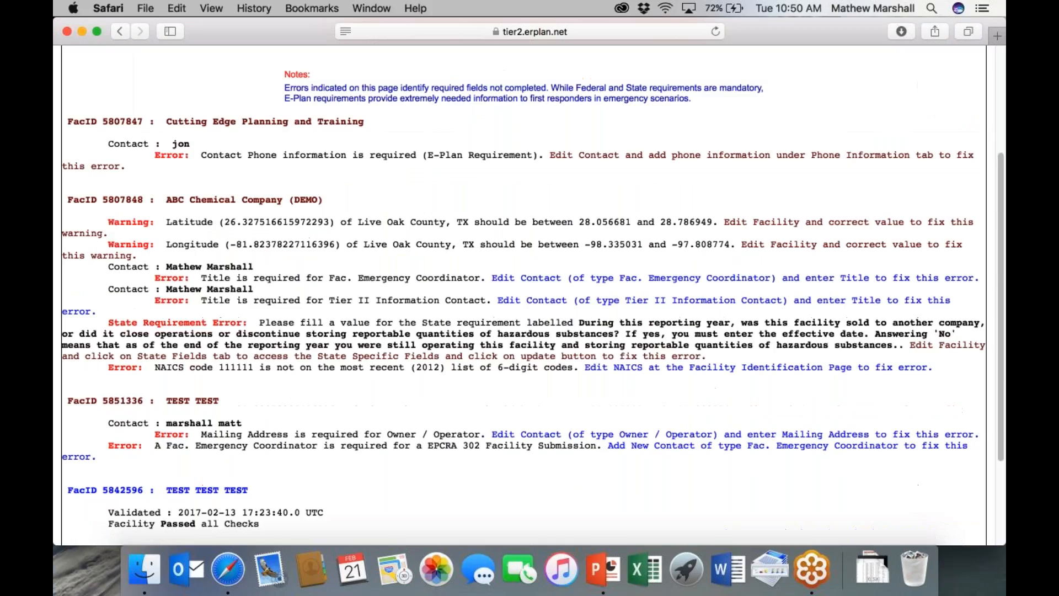
pyautogui.scroll(-1, 193, 389)
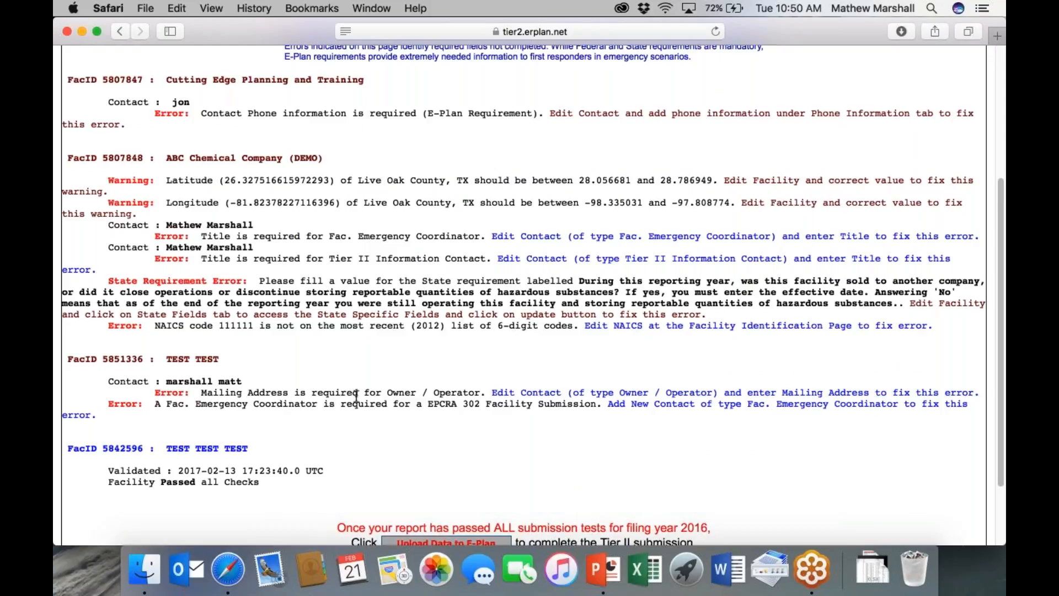
pyautogui.click(552, 392)
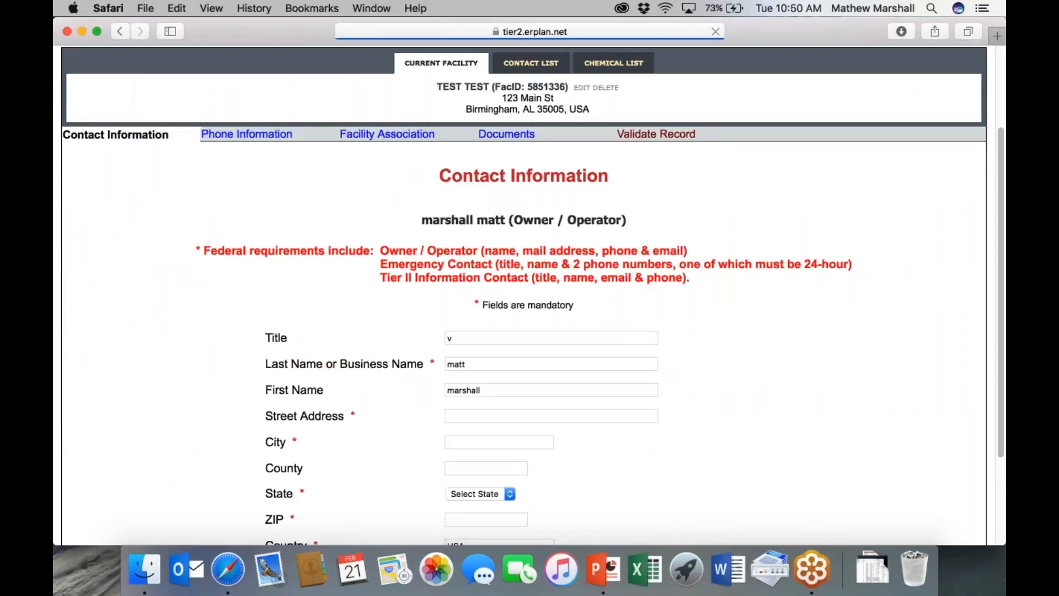
pyautogui.scroll(-4, 463, 301)
# - Enter the mailing address: street 123, city Miami, state FL, ZIP 33990
pyautogui.click(463, 300)
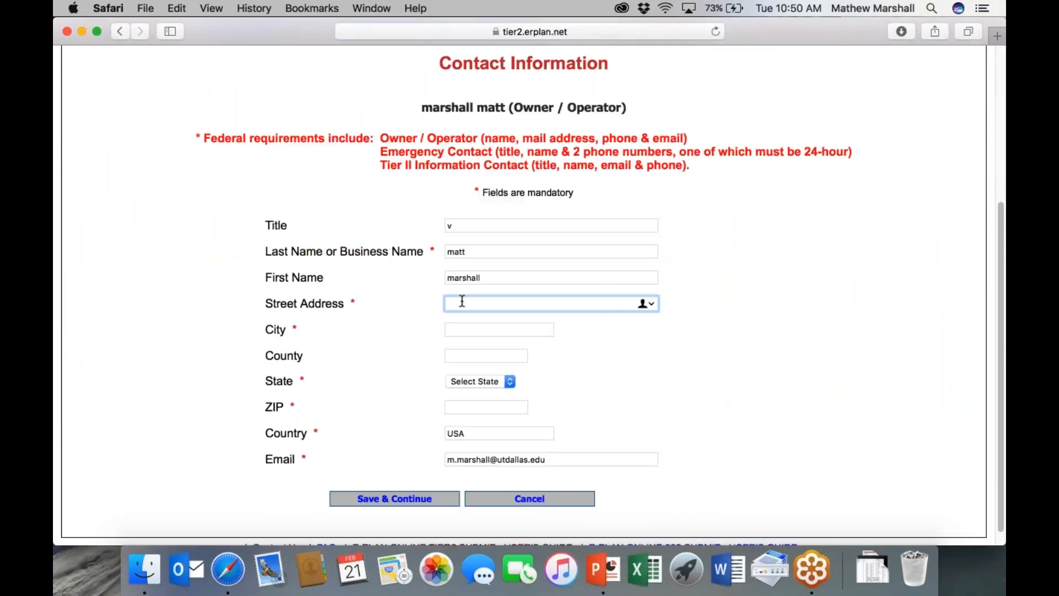
pyautogui.write('123')
pyautogui.press('Tab')
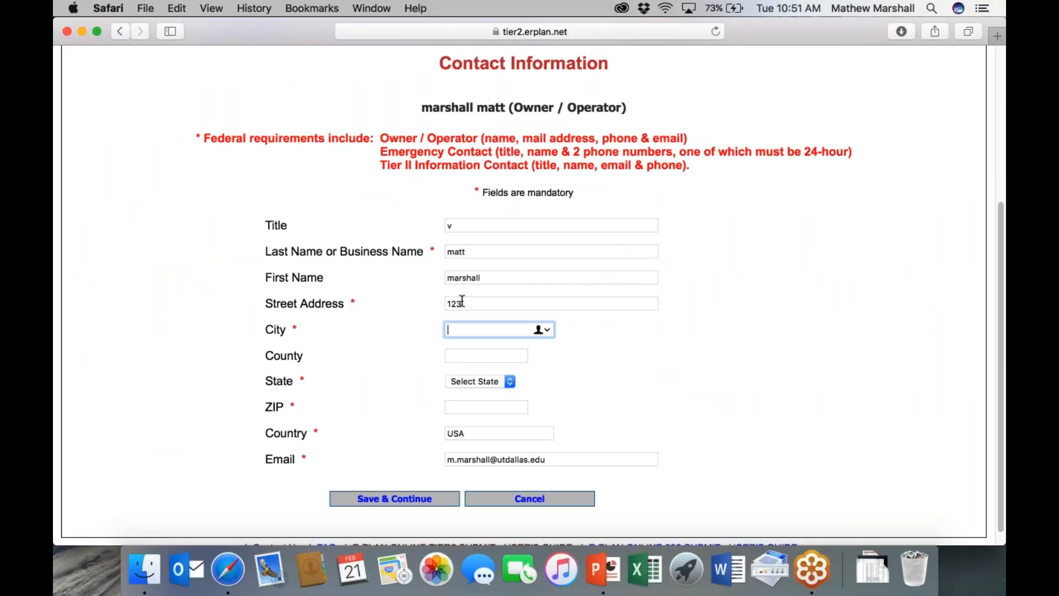
pyautogui.write('miami')
pyautogui.press('Tab')
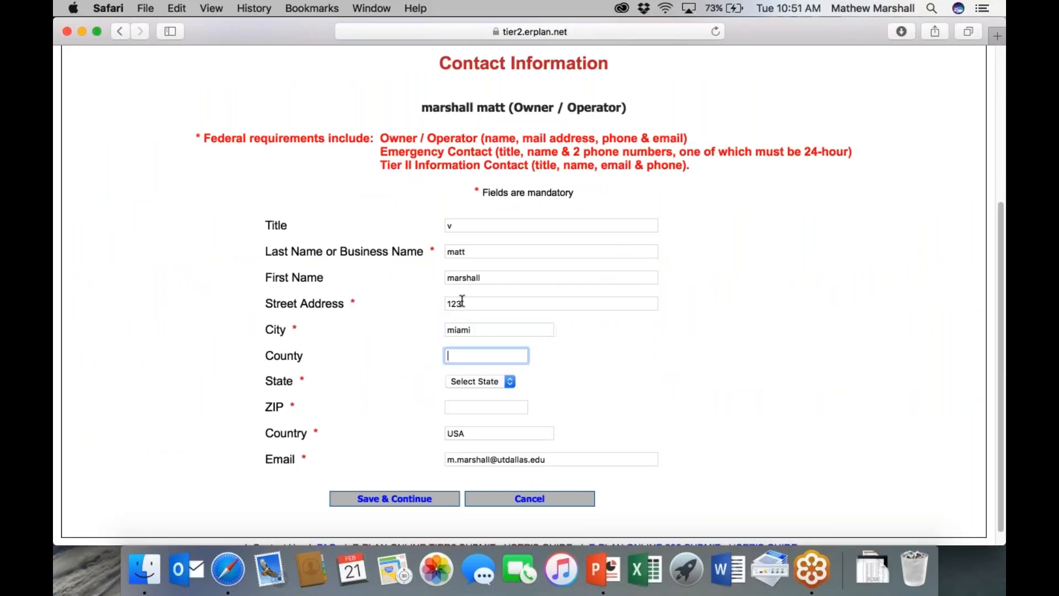
pyautogui.press('Tab')
pyautogui.write('fl')
pyautogui.press('Tab')
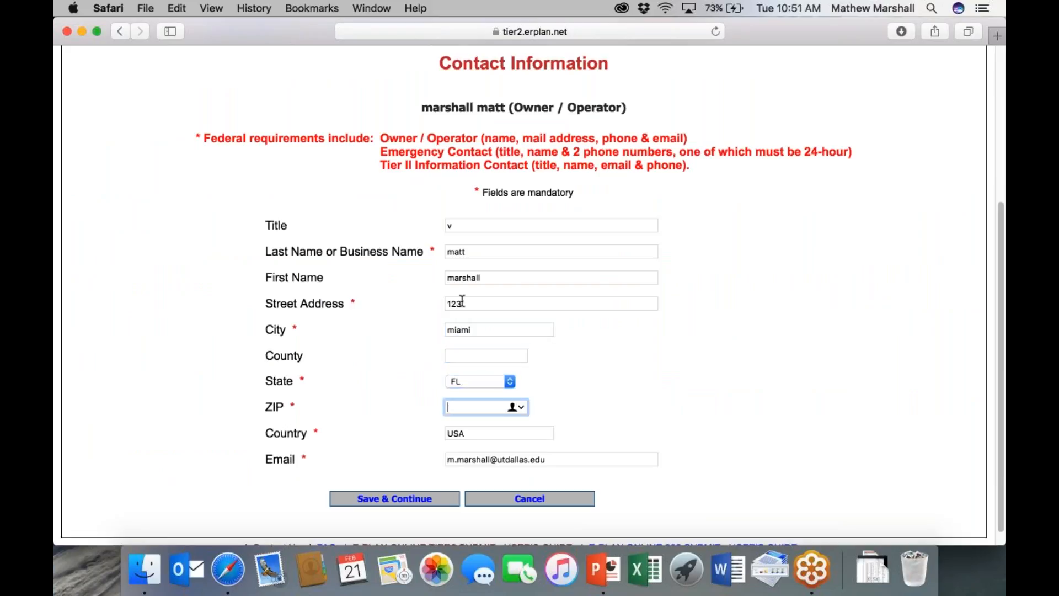
pyautogui.write('33990')
# - Save the contact and revalidate the record to confirm the address error is gone
pyautogui.click(413, 496)
pyautogui.click(657, 253)
pyautogui.scroll(-5, 424, 351)
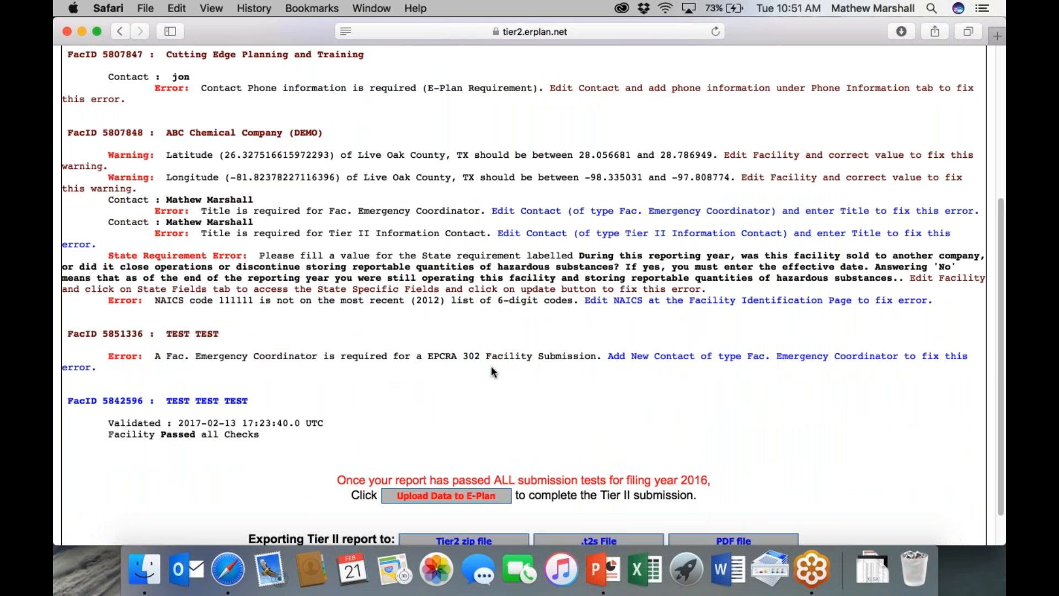
# - Edit the TEST TEST emergency contact and bring up its facility associations
pyautogui.click(656, 356)
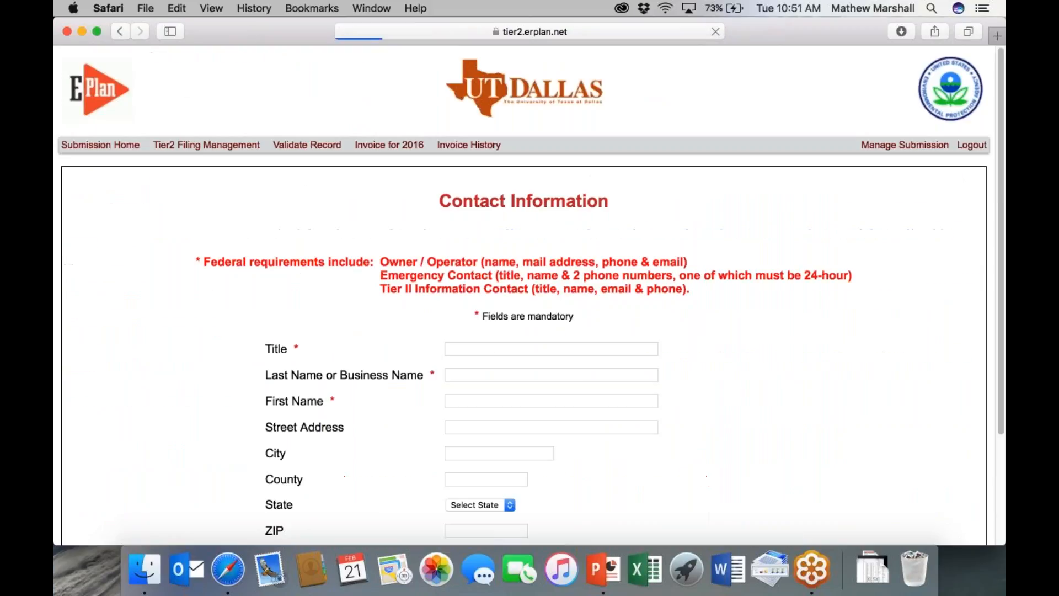
pyautogui.click(232, 147)
pyautogui.scroll(-10, 530, 295)
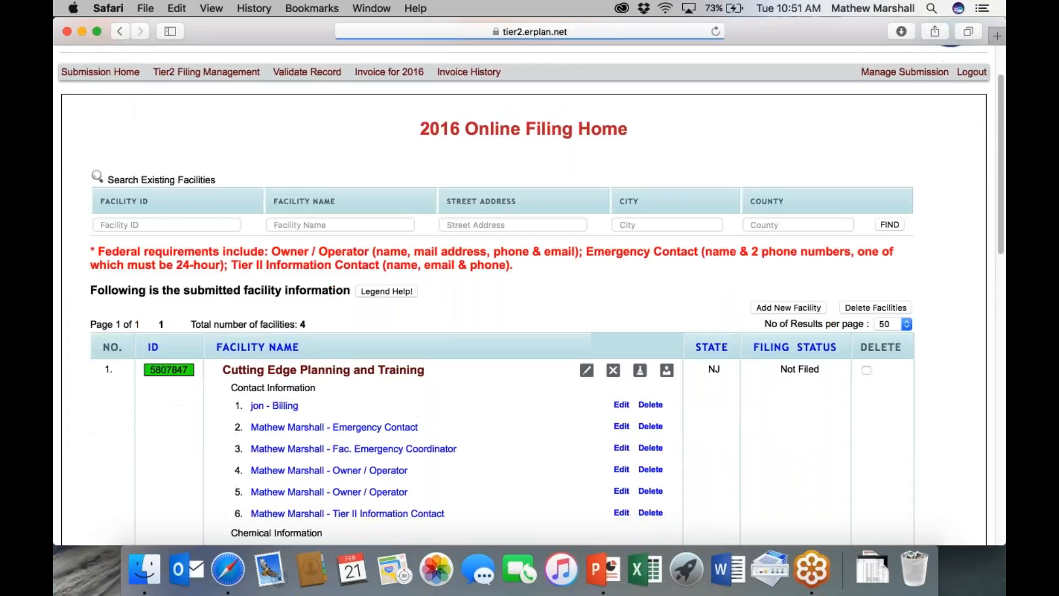
pyautogui.scroll(-8, 379, 325)
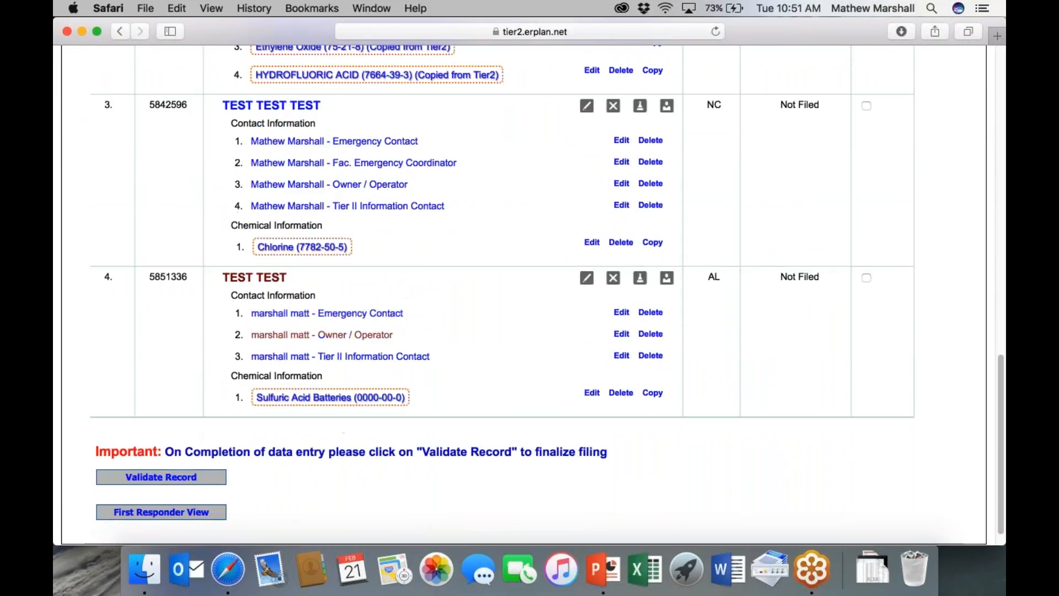
pyautogui.click(621, 313)
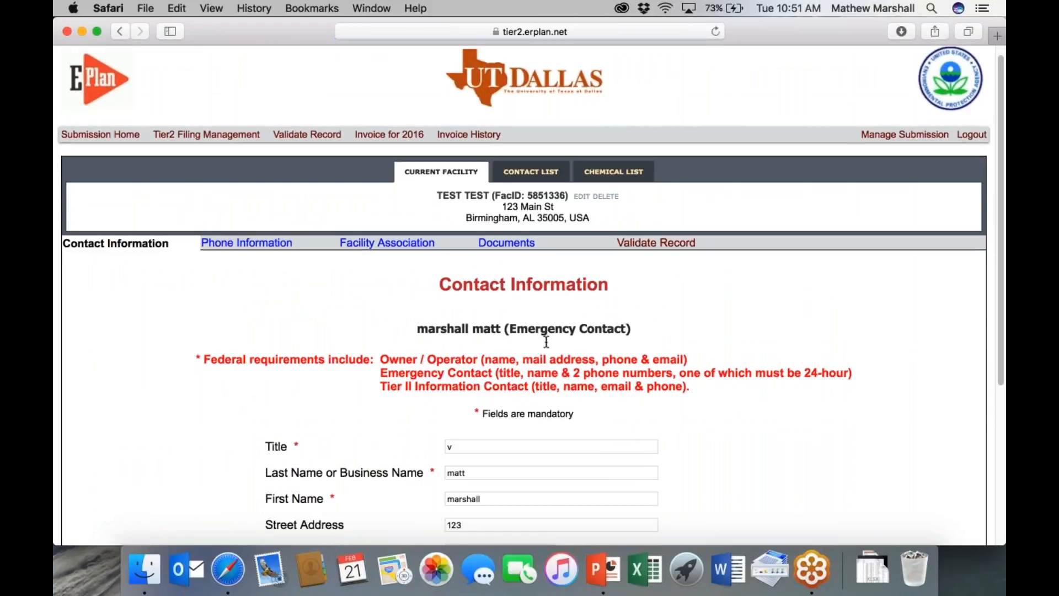
pyautogui.click(425, 248)
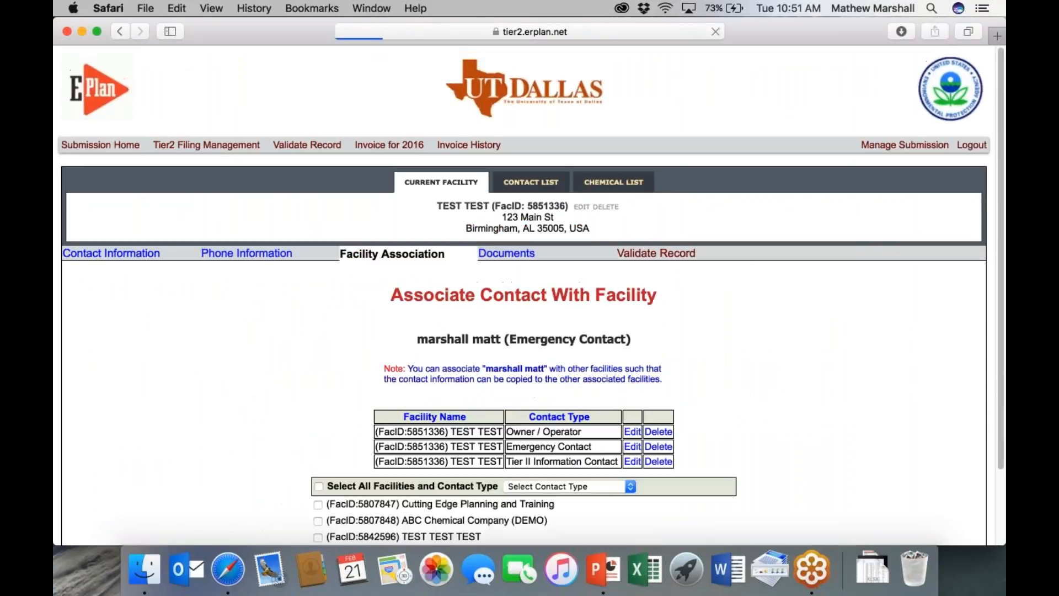
# - Add the Fac. Emergency Coordinator role for the current facility and validate all records
pyautogui.scroll(-3, 479, 364)
pyautogui.click(541, 396)
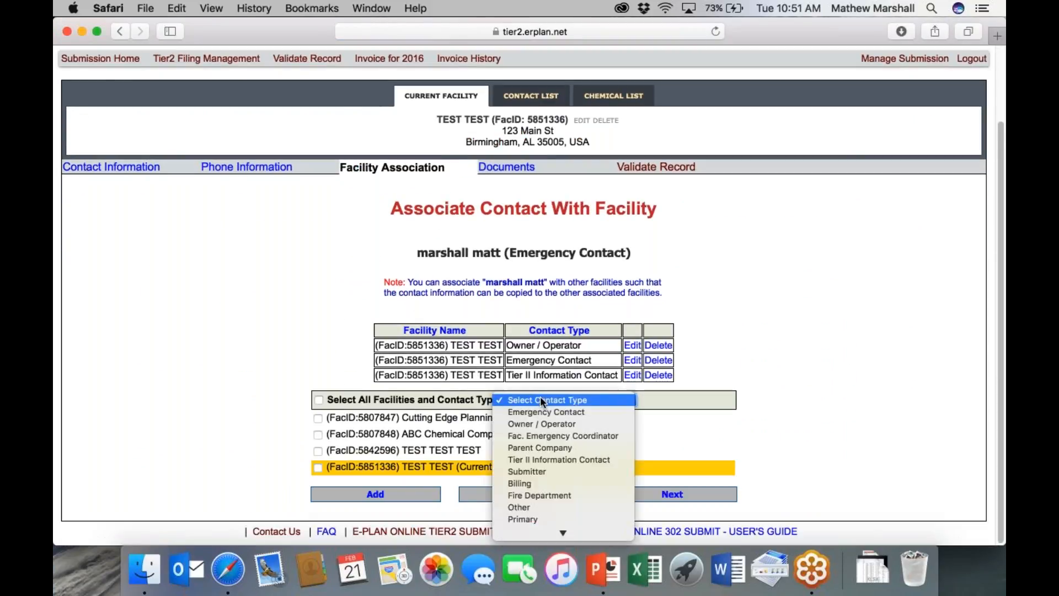
pyautogui.click(546, 436)
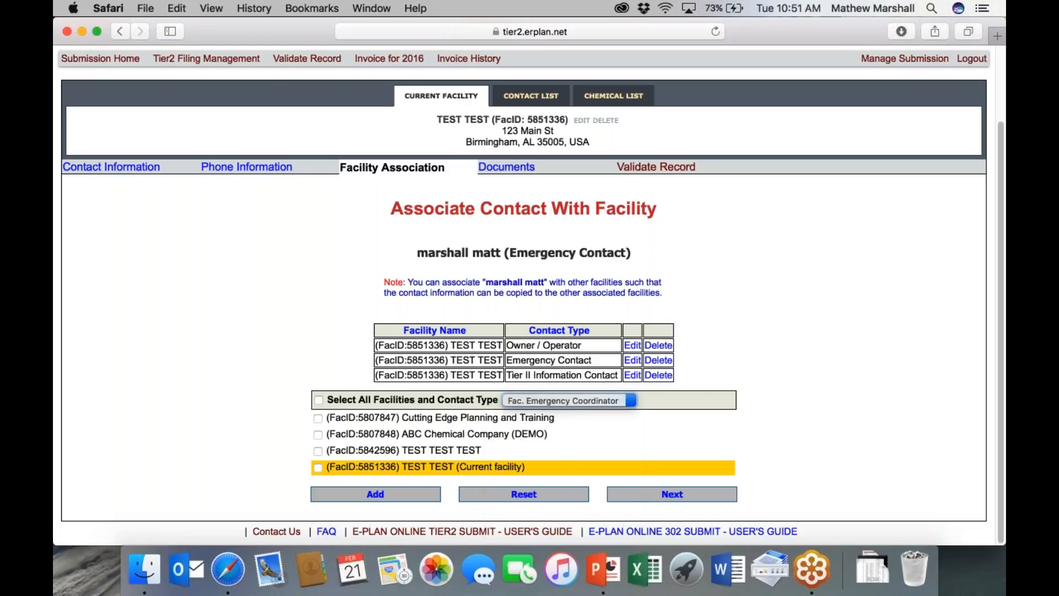
pyautogui.click(316, 468)
pyautogui.click(406, 493)
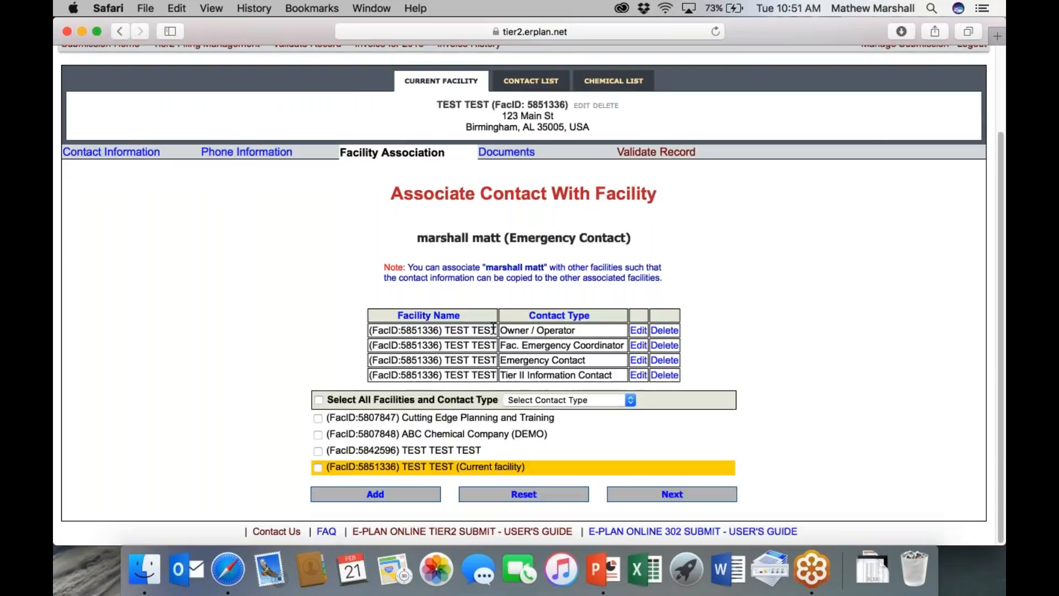
pyautogui.click(651, 152)
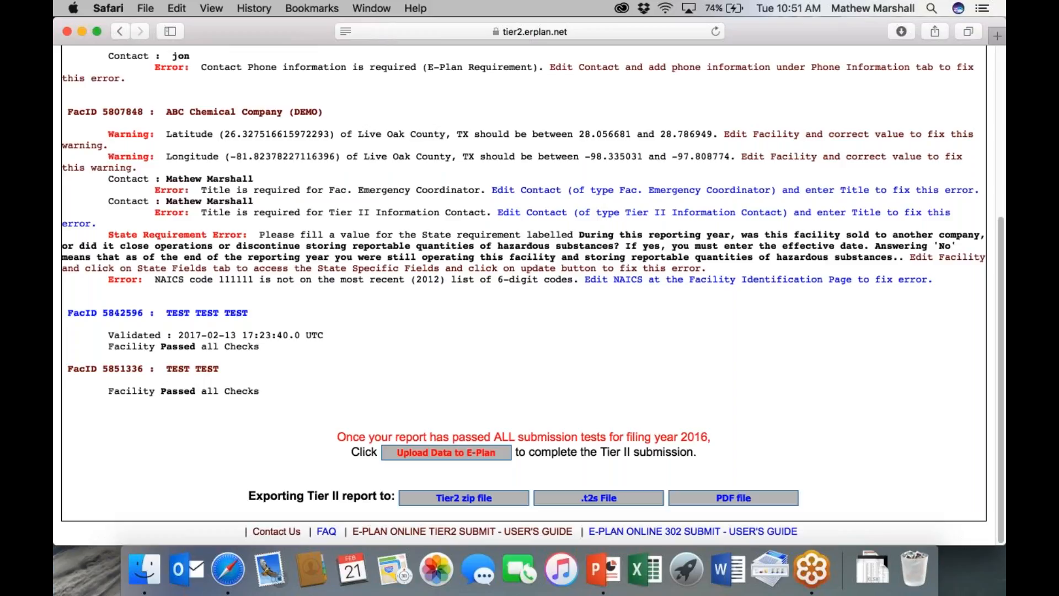
# - Upload the data and submit facility 5851336 for filing
pyautogui.click(447, 453)
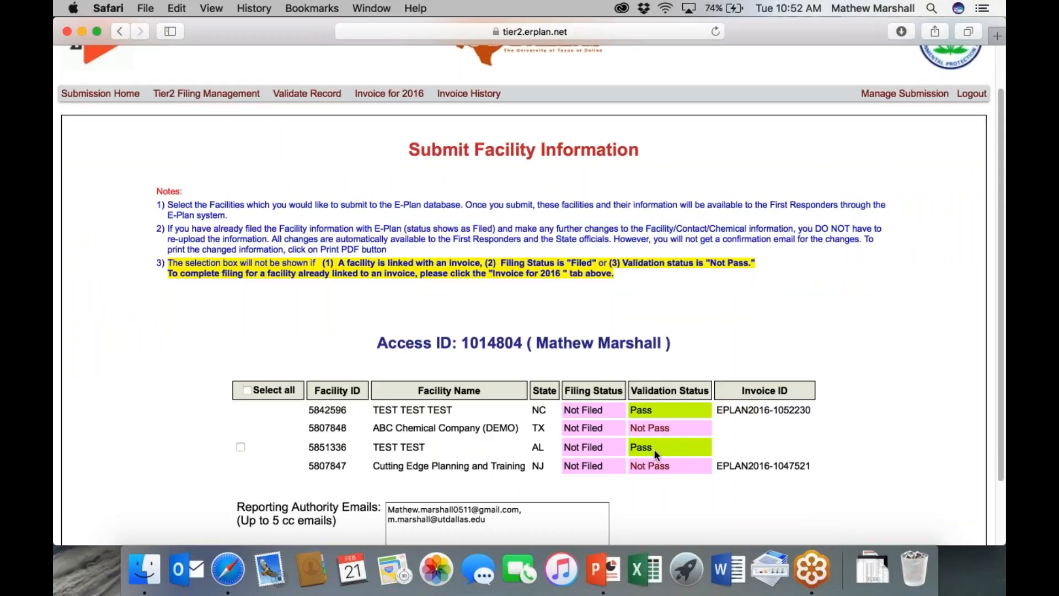
pyautogui.click(240, 447)
pyautogui.scroll(-1, 200, 456)
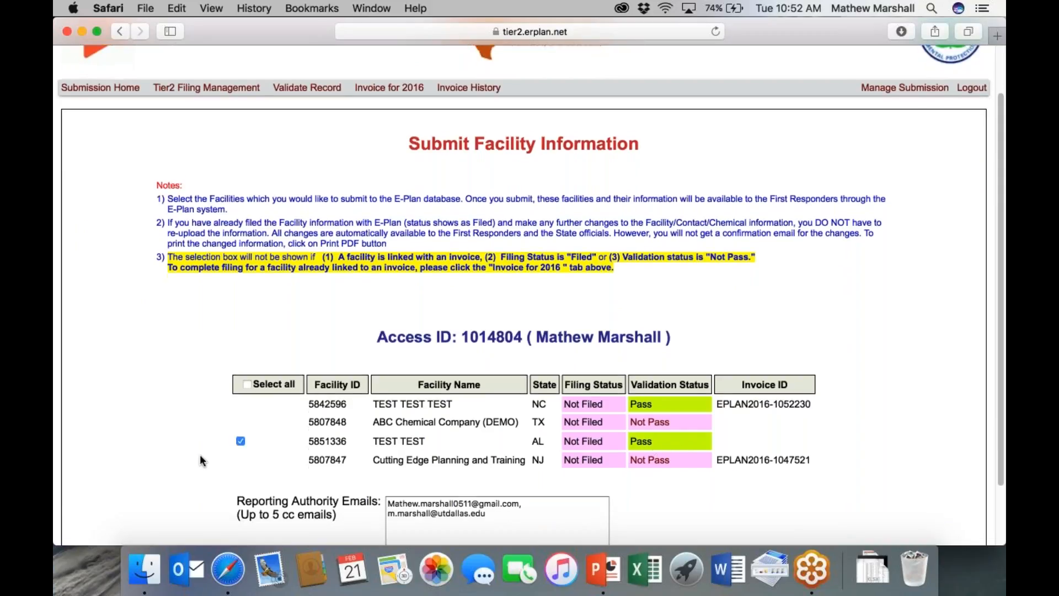
pyautogui.scroll(-2, 204, 458)
pyautogui.click(323, 494)
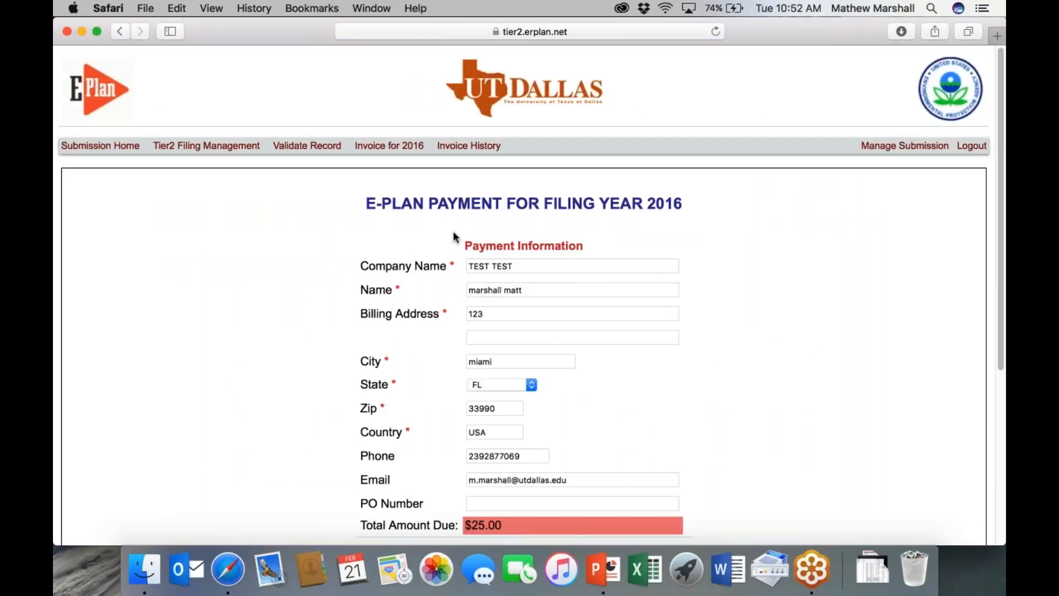
# - Choose Credit Card Payment for the $25.00 filing fee
pyautogui.scroll(-5, 368, 354)
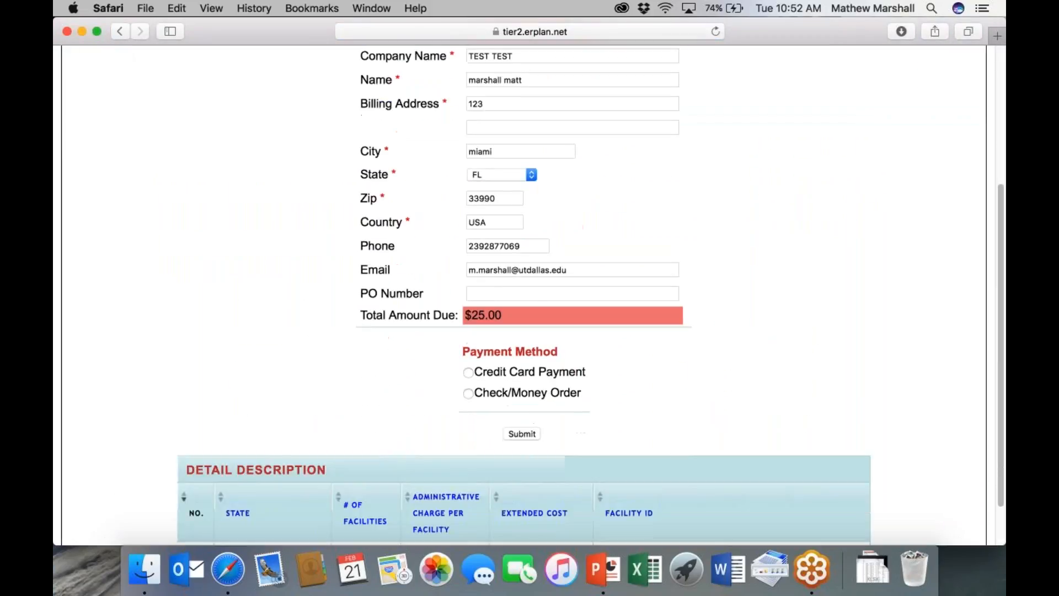
pyautogui.click(468, 373)
pyautogui.scroll(-2, 318, 380)
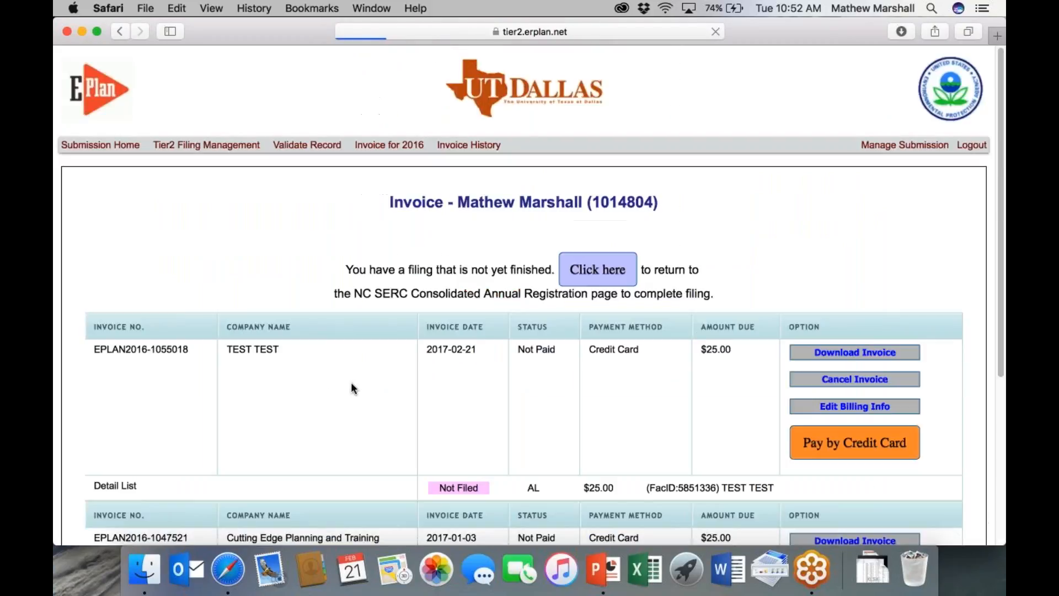
# - Scroll through the invoice list to review the new Not Paid $25.00 TEST TEST invoice
pyautogui.scroll(-3, 546, 385)
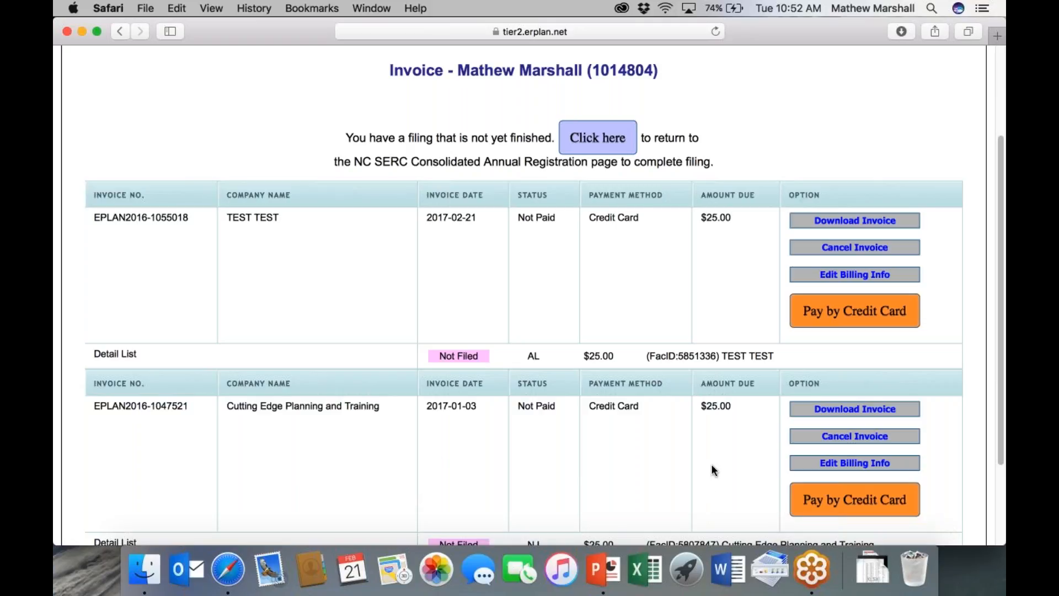
pyautogui.scroll(-1, 748, 135)
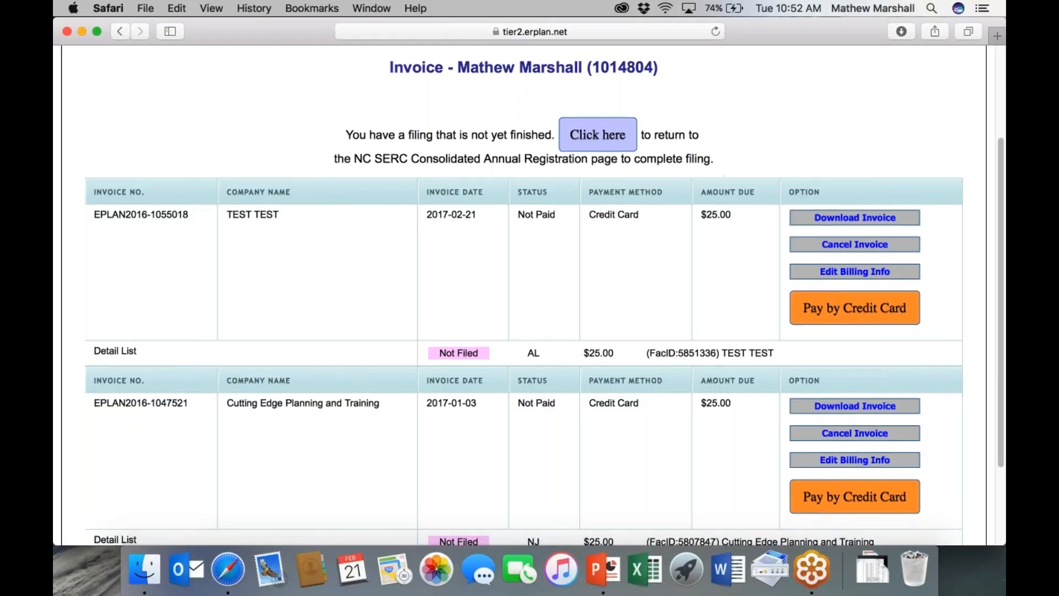
pyautogui.scroll(1, 684, 261)
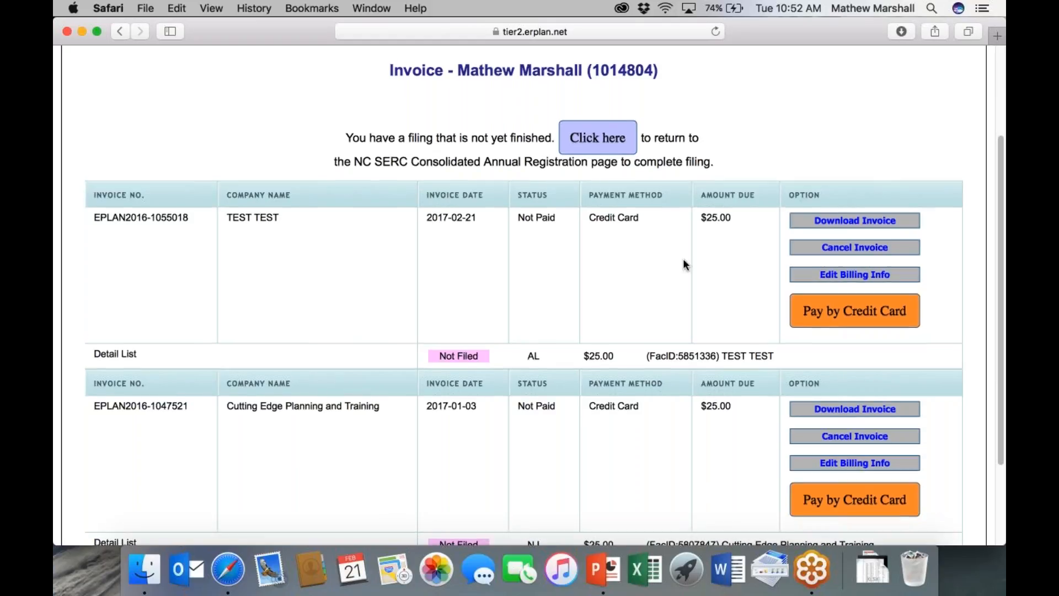
pyautogui.scroll(-3, 684, 260)
pyautogui.scroll(-1, 524, 287)
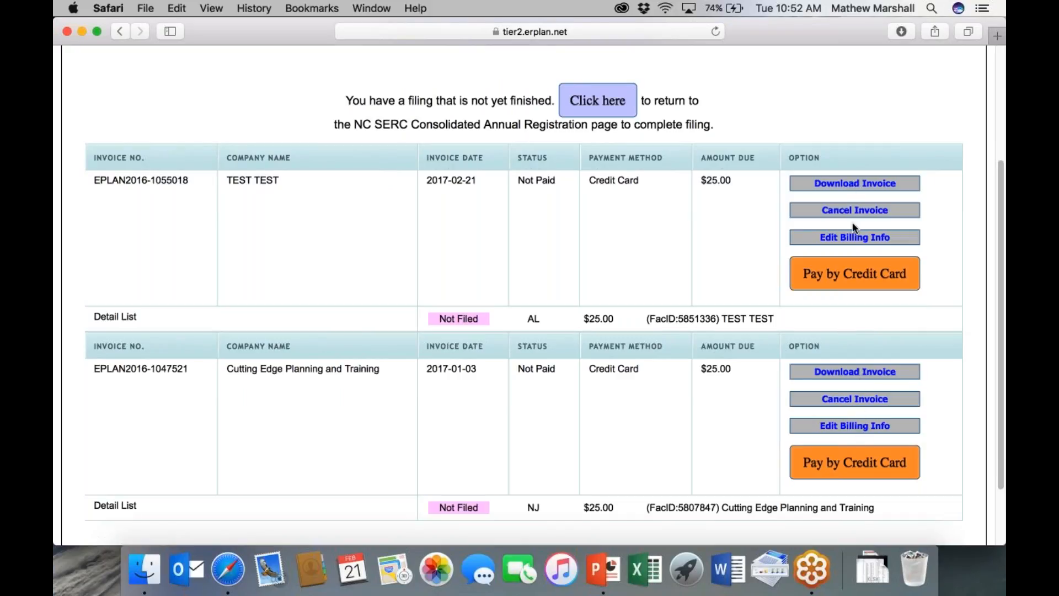
pyautogui.scroll(-1, 696, 325)
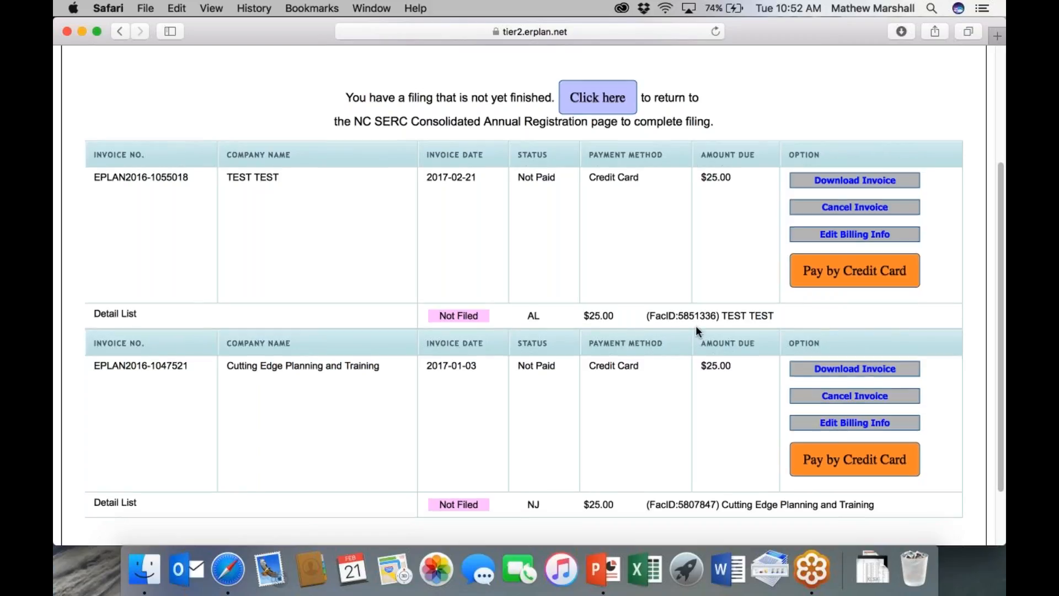
pyautogui.scroll(-3, 696, 330)
pyautogui.scroll(10, 841, 234)
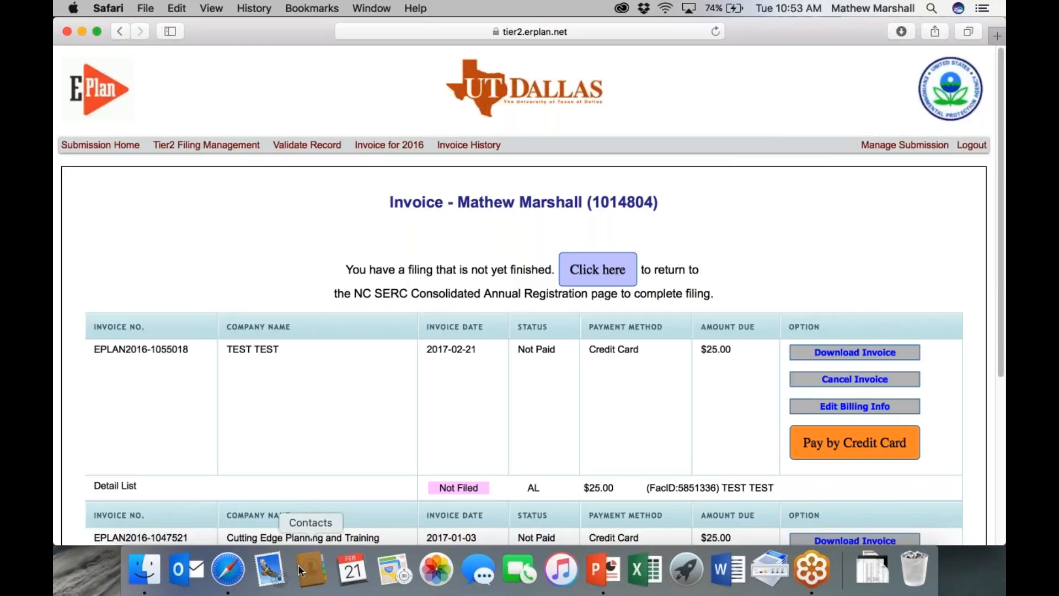
pyautogui.click(593, 583)
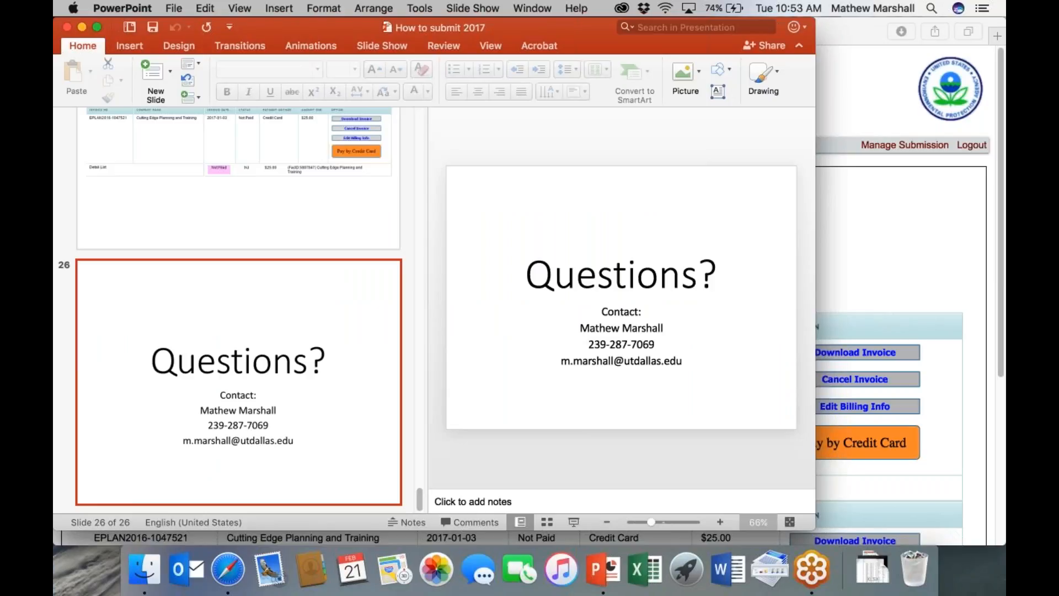
pyautogui.click(577, 520)
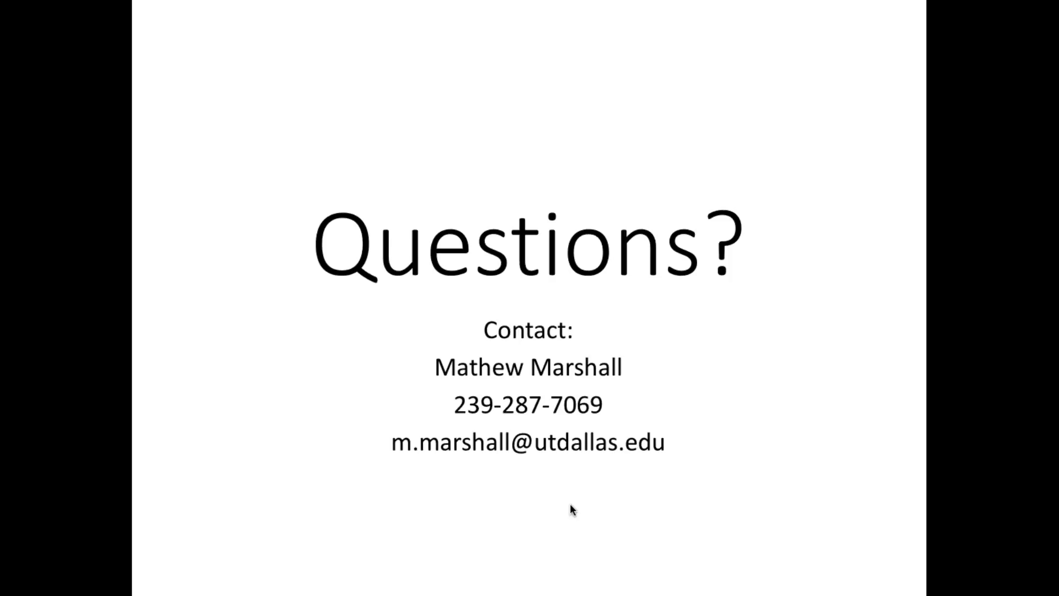
pyautogui.press('Escape')
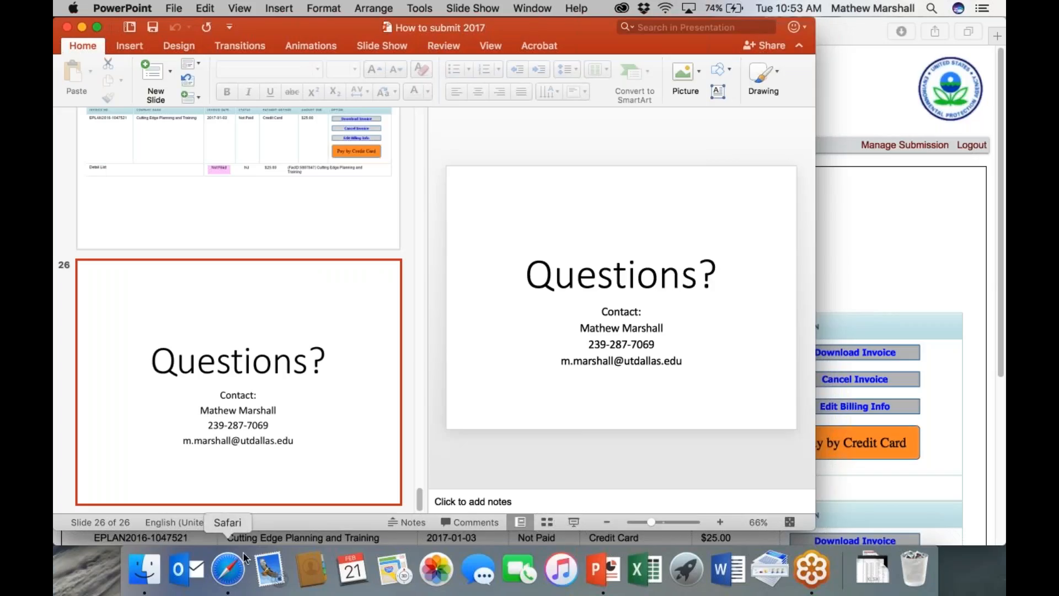
pyautogui.click(230, 565)
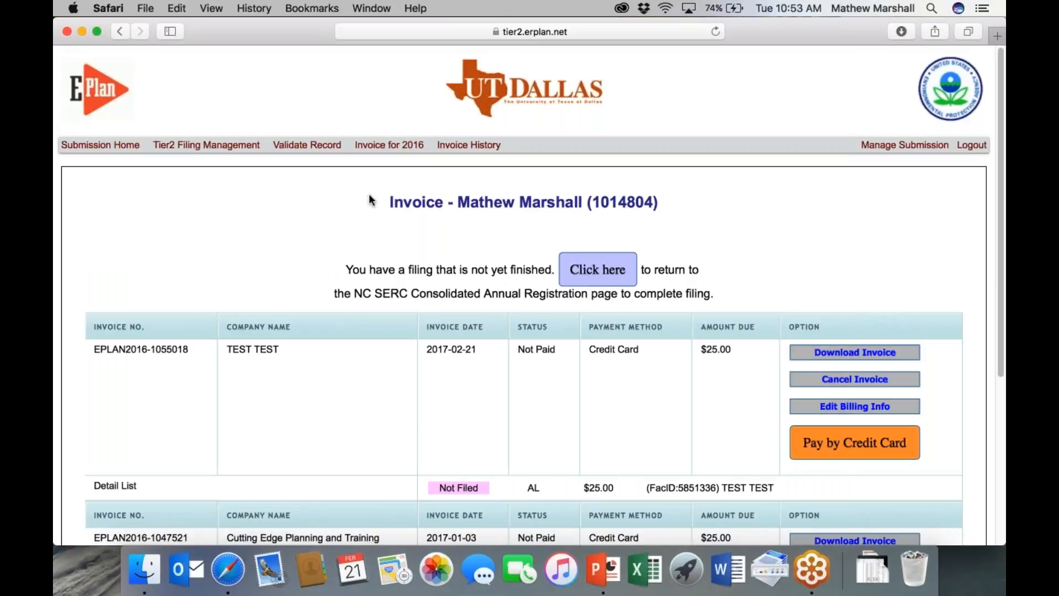
# - Open the EPCRA Title III Consolidated List of Lists in a new tab from the E-Plan home page
pyautogui.click(95, 97)
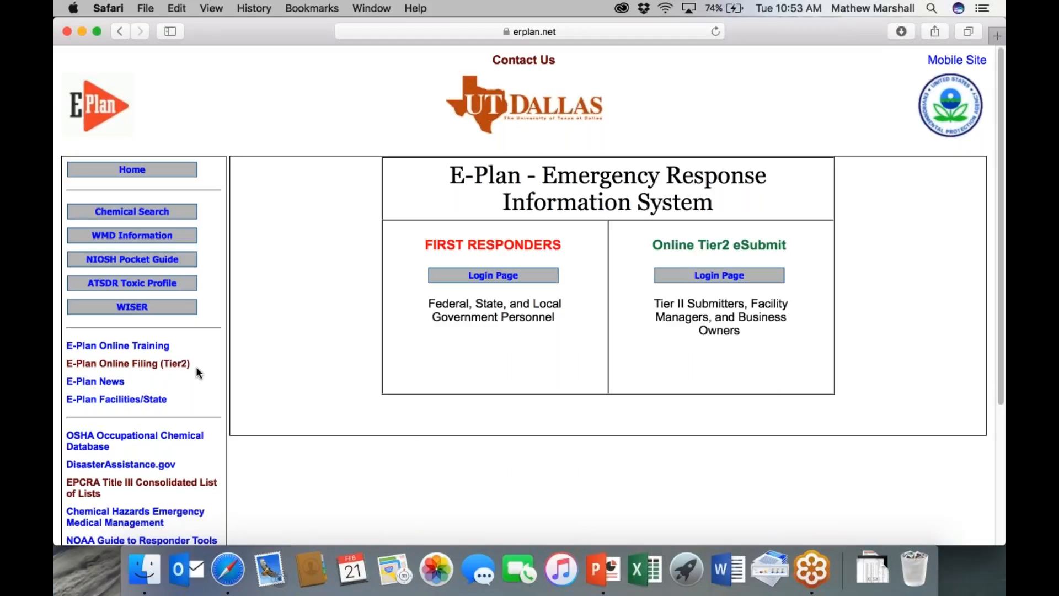
pyautogui.scroll(-2, 198, 373)
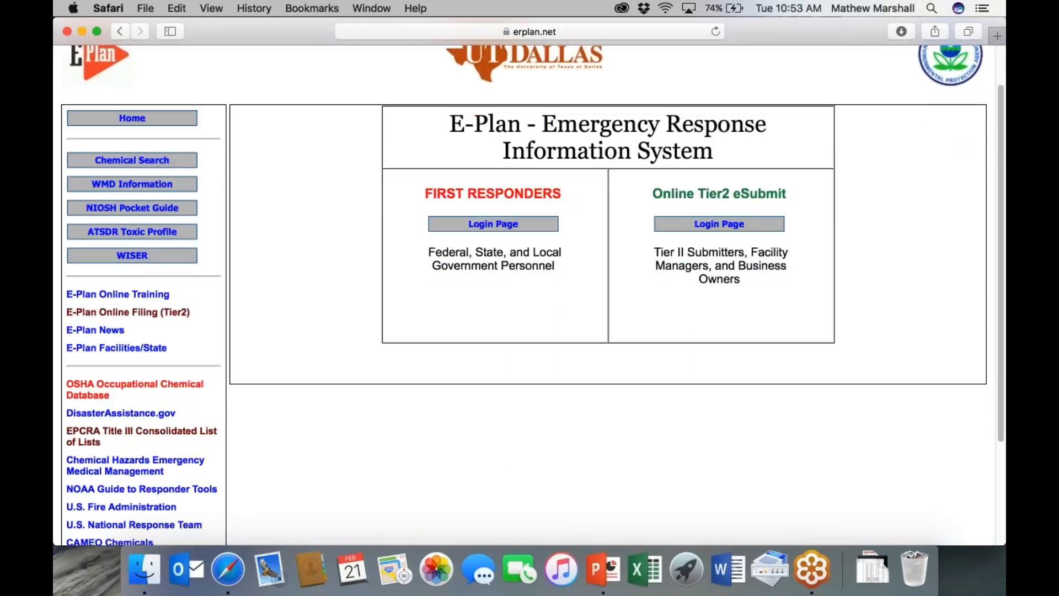
pyautogui.click(158, 437)
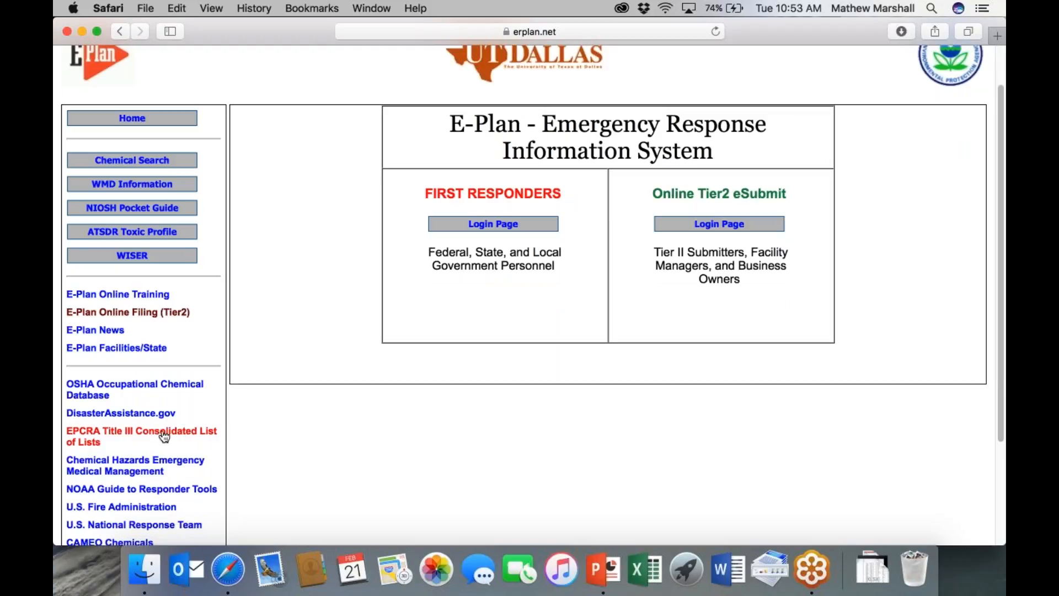
pyautogui.click(142, 432)
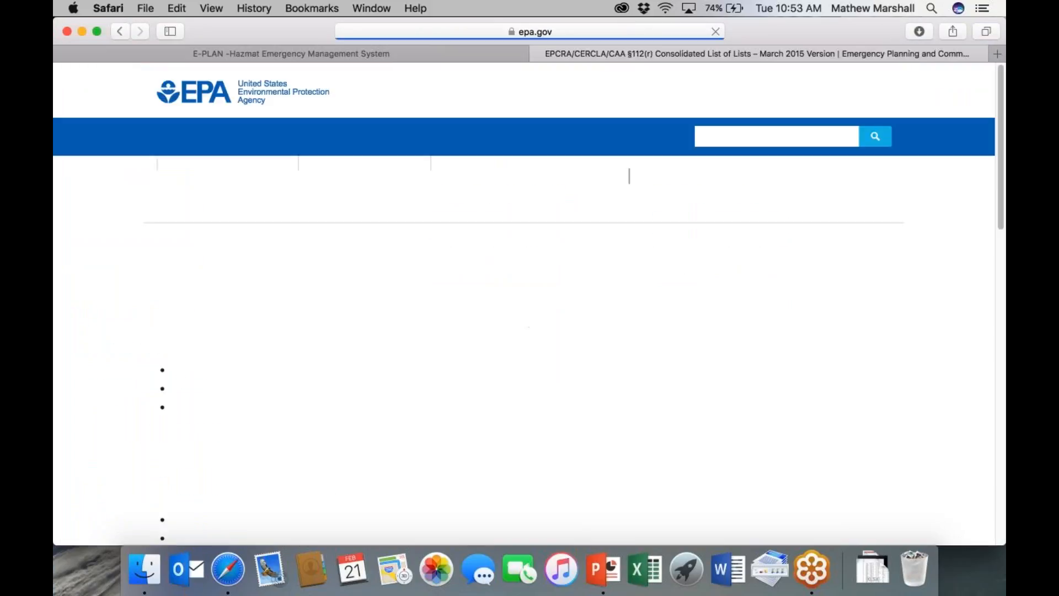
# - Scroll the EPA page to the March 2015 List of Lists PDF and Excel download links
pyautogui.scroll(-5, 545, 320)
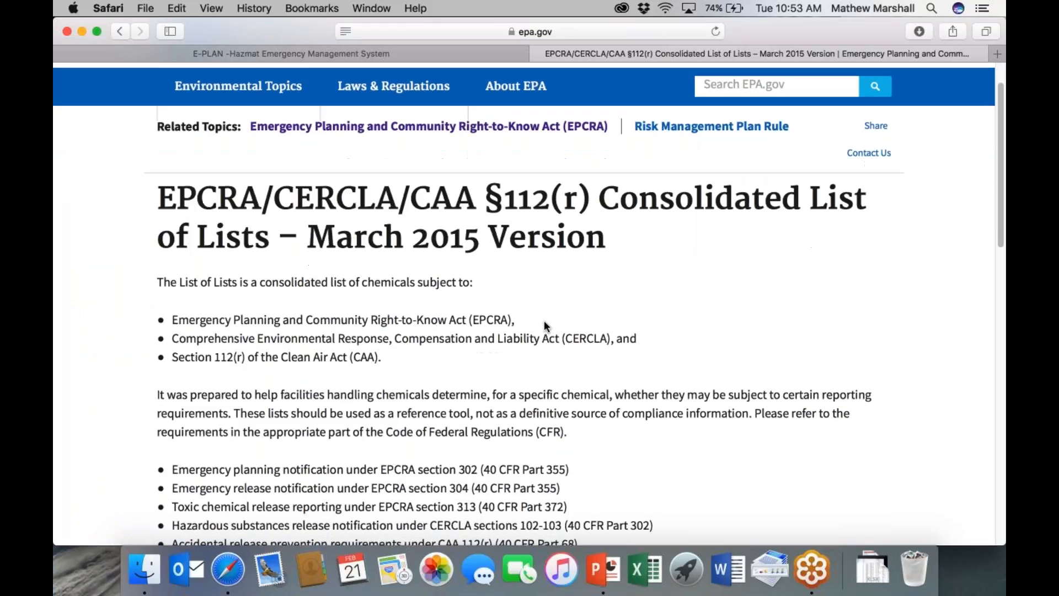
pyautogui.scroll(-1, 530, 304)
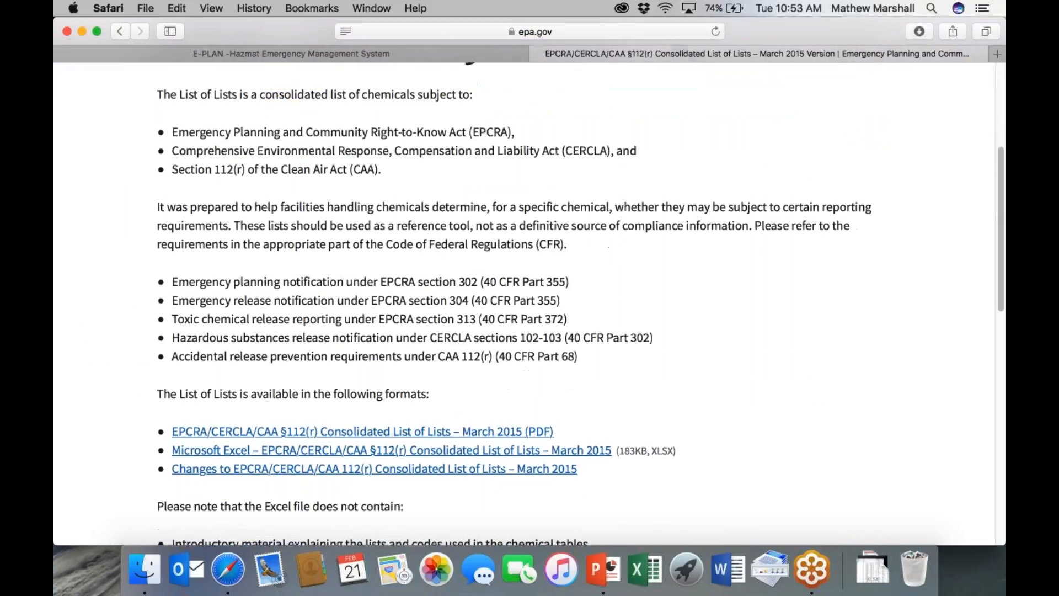